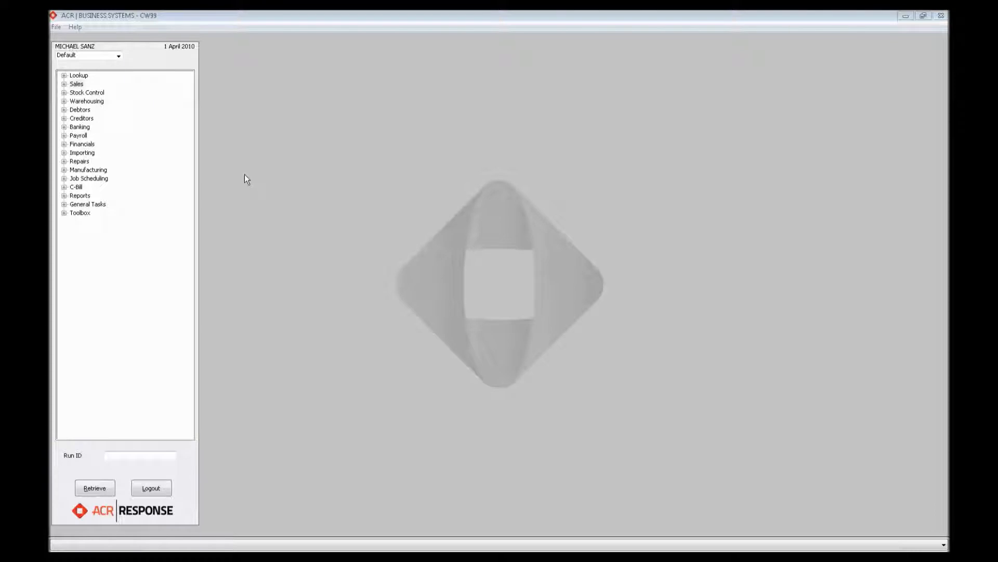
- Look through the Quotes functions under Sales, including the available dashboards
{"action": "left_click", "coordinate": [64, 84]}
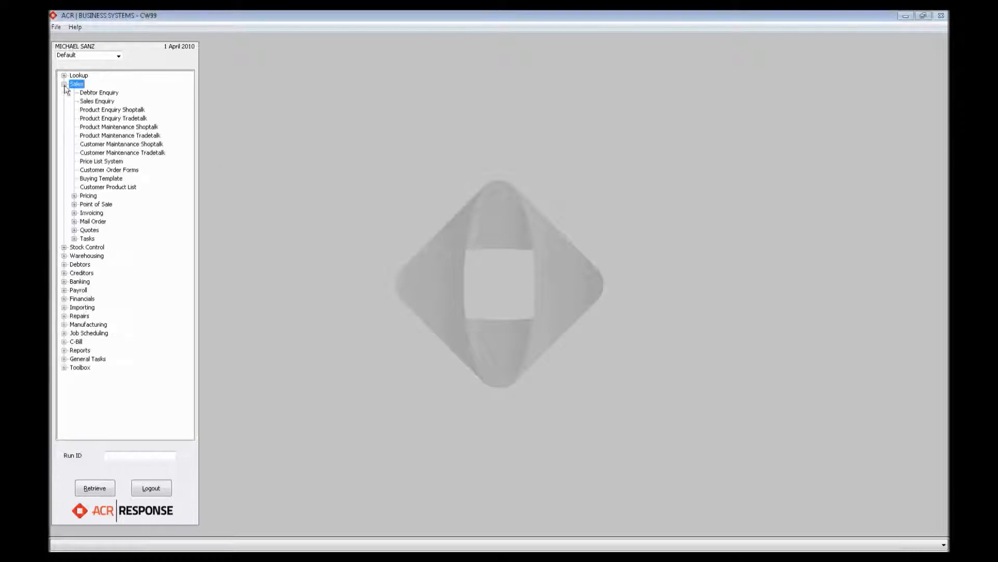
{"action": "left_click", "coordinate": [74, 230]}
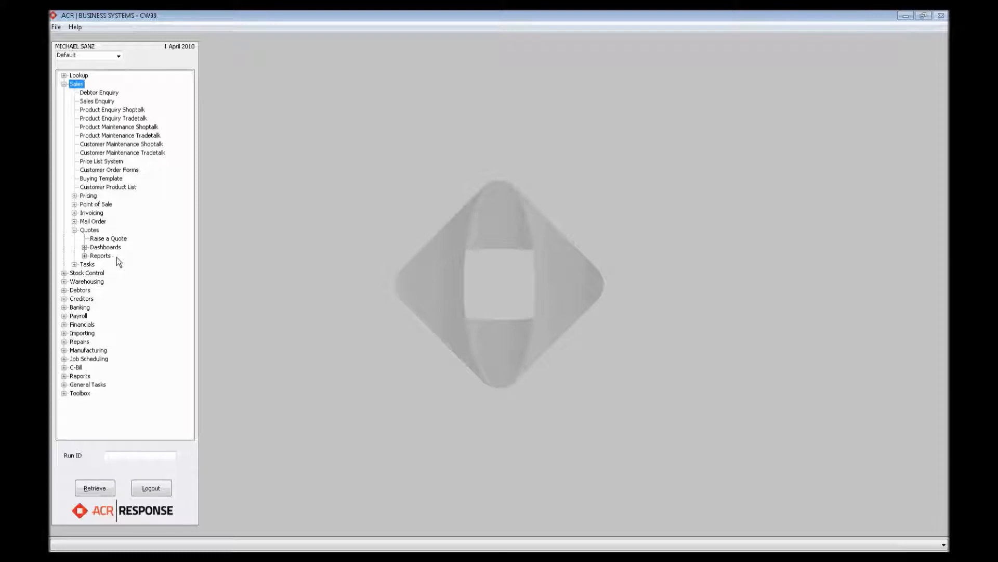
{"action": "left_click", "coordinate": [84, 247]}
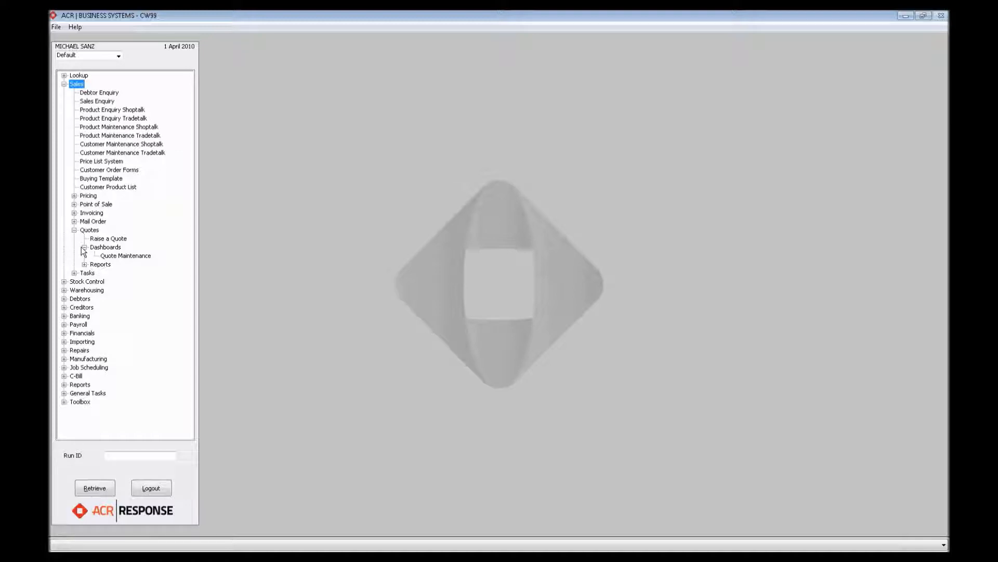
{"action": "left_click", "coordinate": [84, 247]}
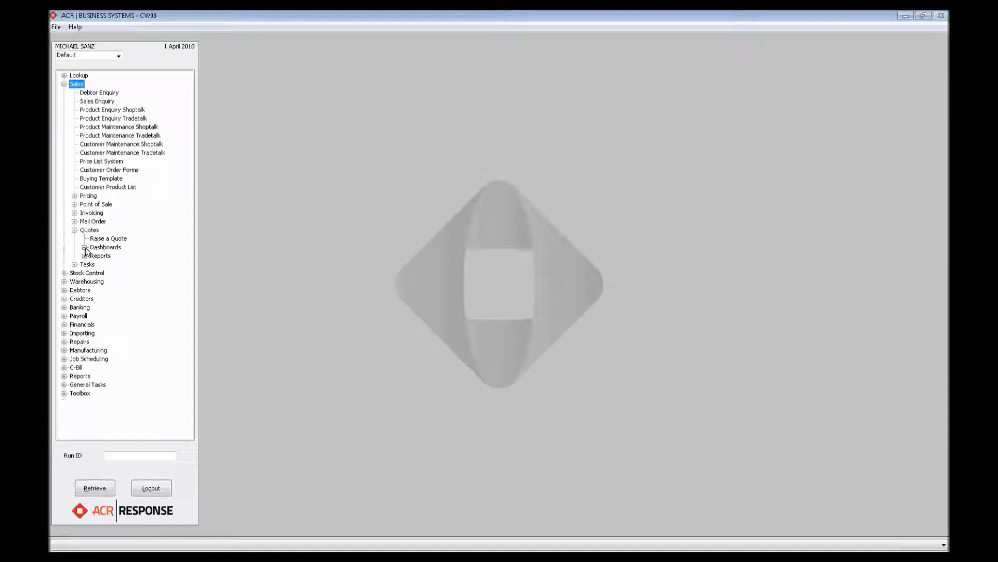
- Open Quotes Configuration from the configurations in the Toolbox
{"action": "left_click", "coordinate": [64, 393]}
{"action": "left_click", "coordinate": [74, 419]}
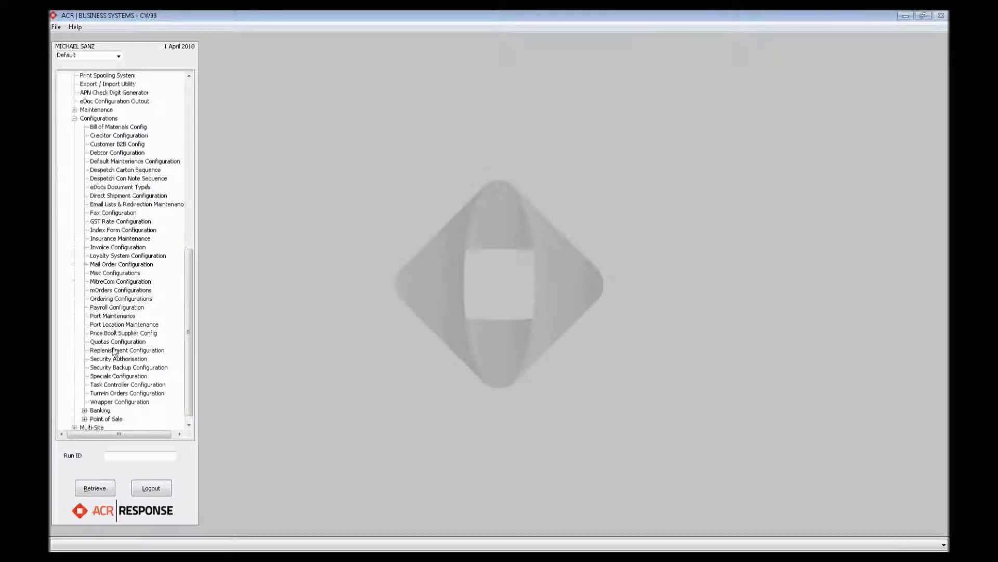
{"action": "double_click", "coordinate": [115, 342]}
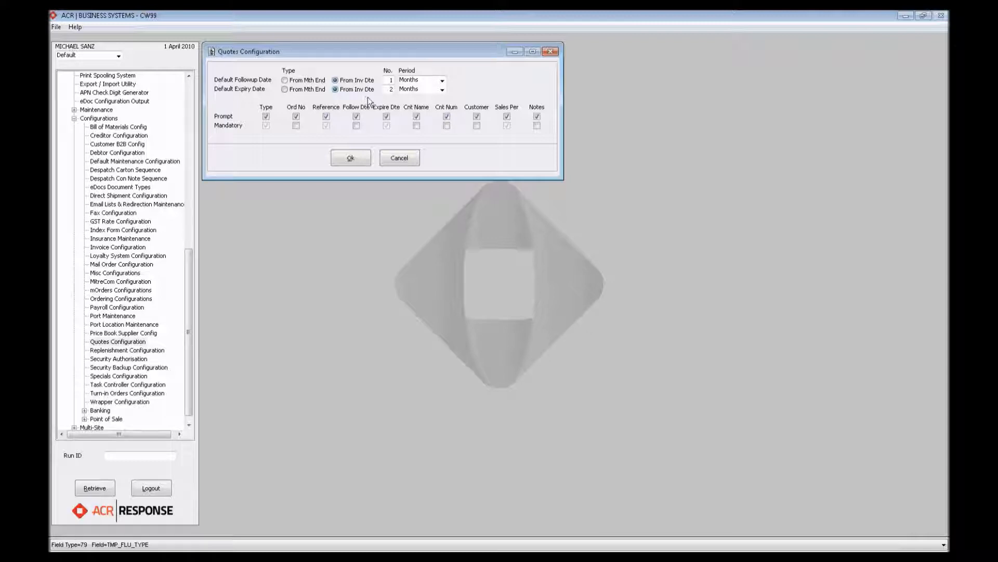
- Set the period of the default follow-up date to Weeks
{"action": "left_click", "coordinate": [445, 81]}
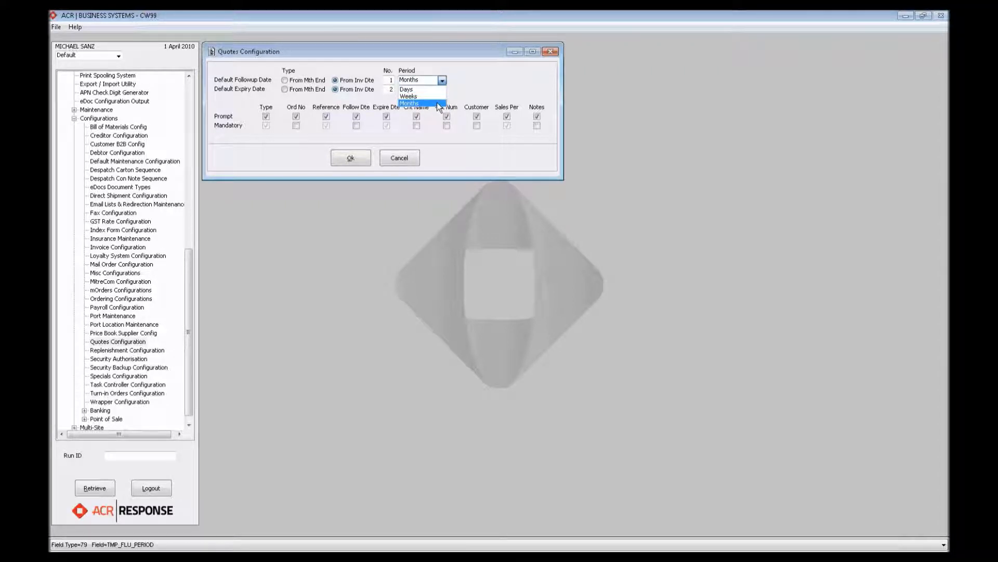
{"action": "left_click", "coordinate": [436, 102]}
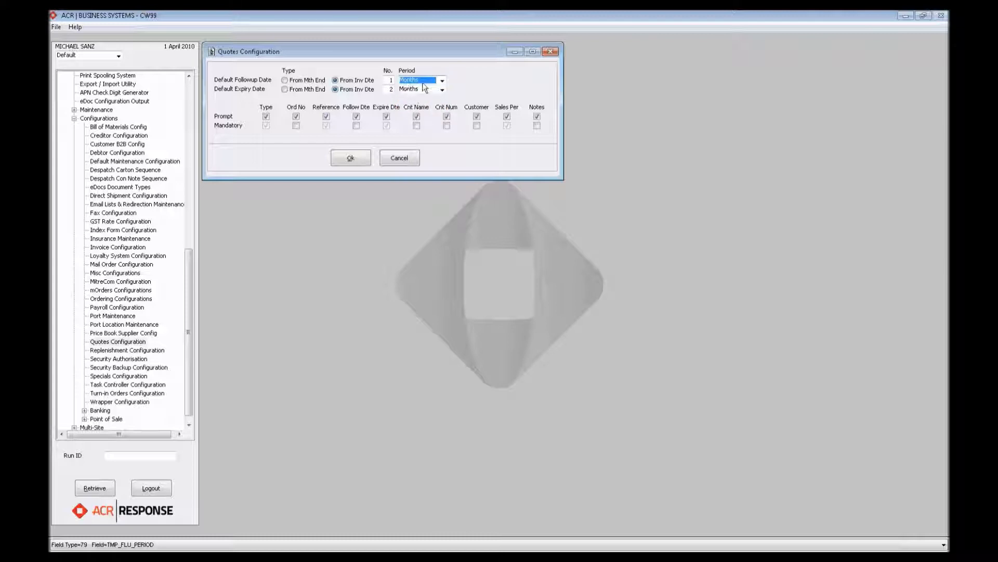
{"action": "left_click", "coordinate": [442, 80]}
{"action": "left_click", "coordinate": [398, 127]}
{"action": "left_click", "coordinate": [266, 125]}
{"action": "left_click", "coordinate": [266, 125]}
- Switch the prompt for the expiry date off and back on
{"action": "left_click", "coordinate": [387, 117]}
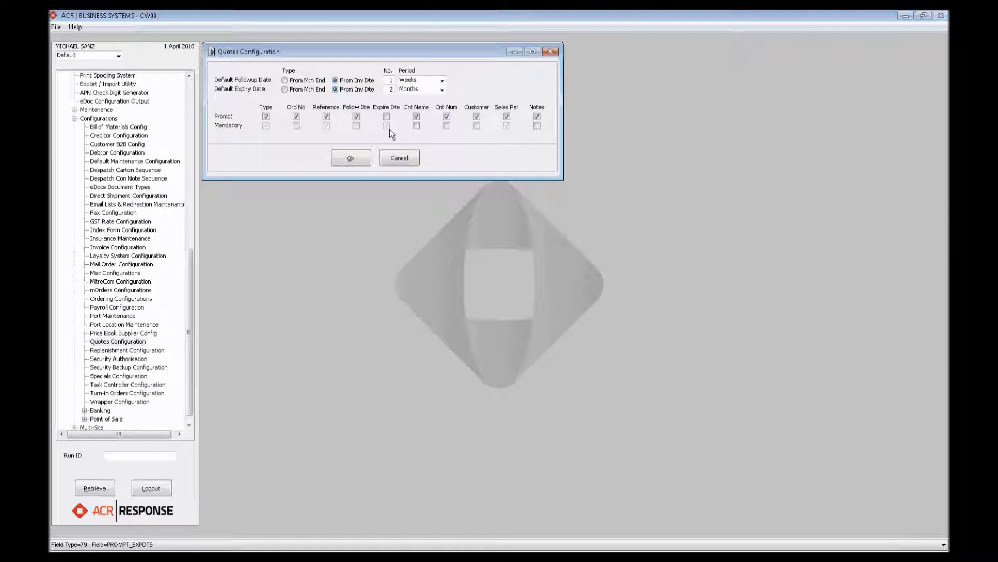
{"action": "left_click", "coordinate": [365, 124]}
{"action": "left_click", "coordinate": [357, 116]}
{"action": "left_click", "coordinate": [388, 116]}
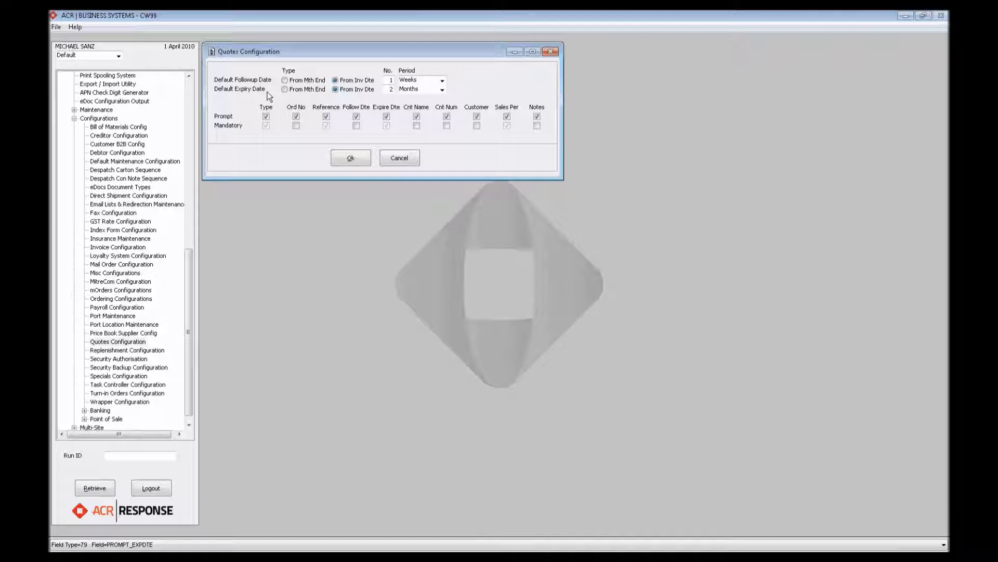
- Save the quotes configuration and collapse the Toolbox branch to get back to the Sales functions
{"action": "left_click", "coordinate": [359, 159]}
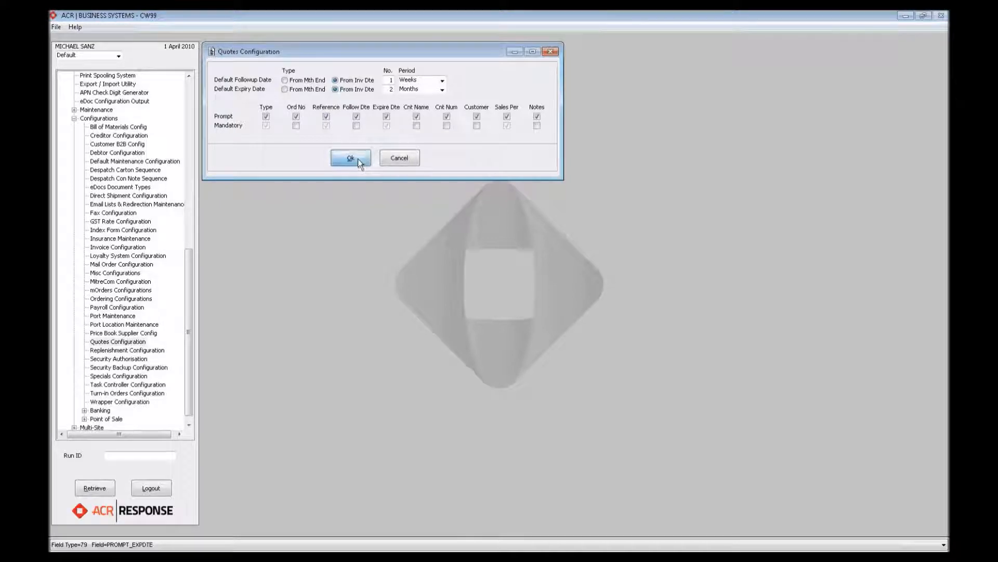
{"action": "left_click_drag", "start_coordinate": [189, 308], "coordinate": [197, 183]}
{"action": "left_click", "coordinate": [64, 306]}
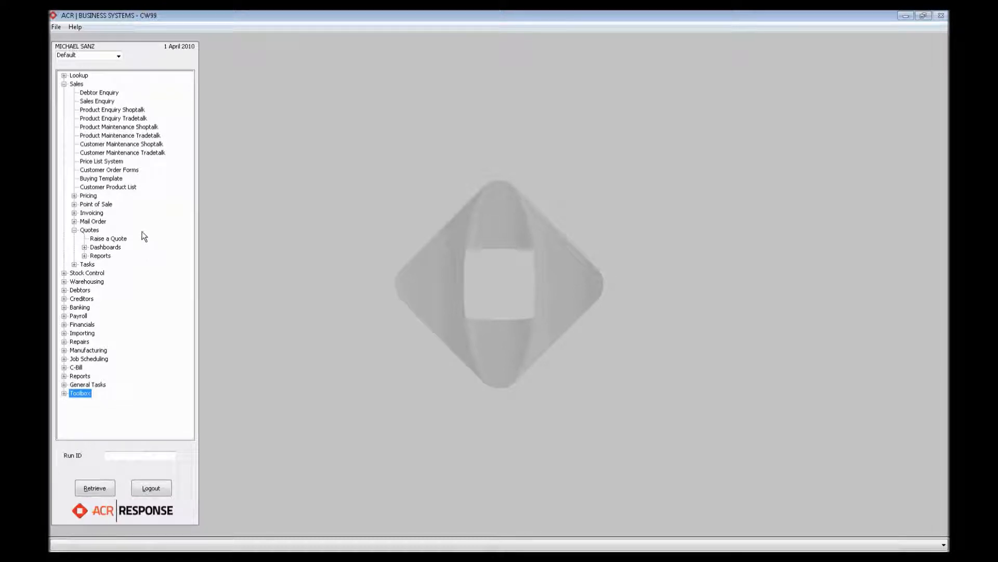
- Look at the quote functions offered under Invoicing and Point of Sale in Sales
{"action": "left_click", "coordinate": [74, 213]}
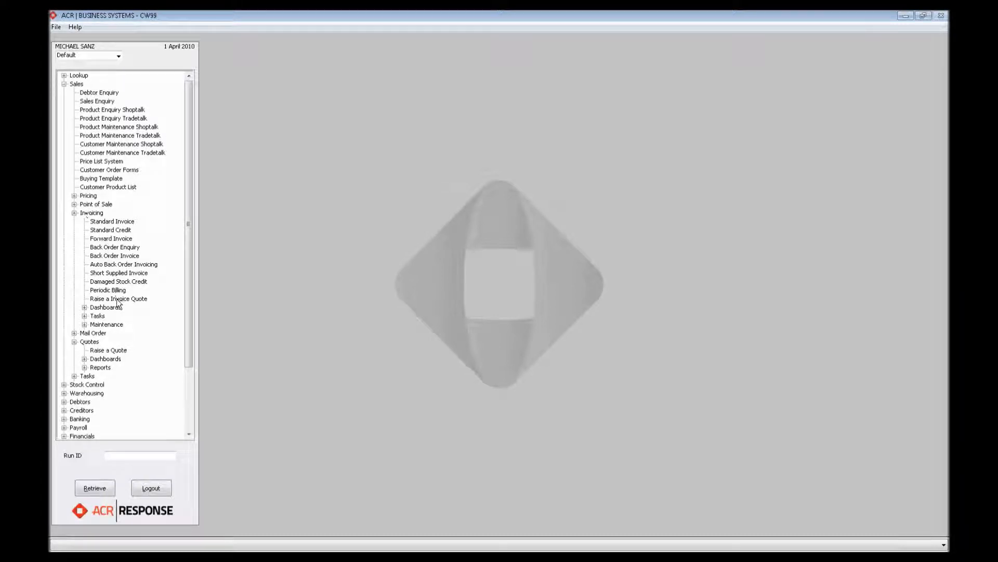
{"action": "left_click", "coordinate": [75, 213]}
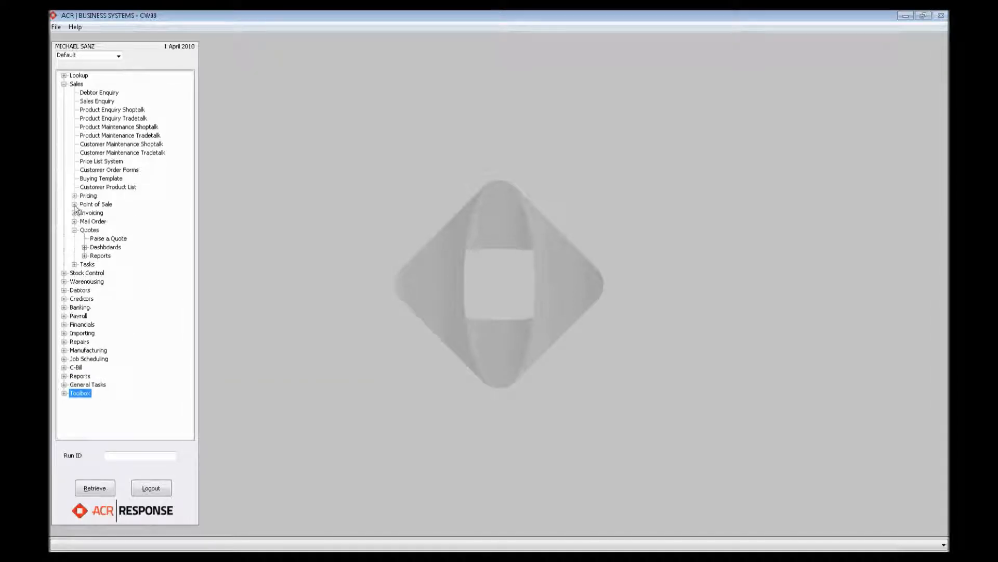
{"action": "left_click", "coordinate": [75, 204]}
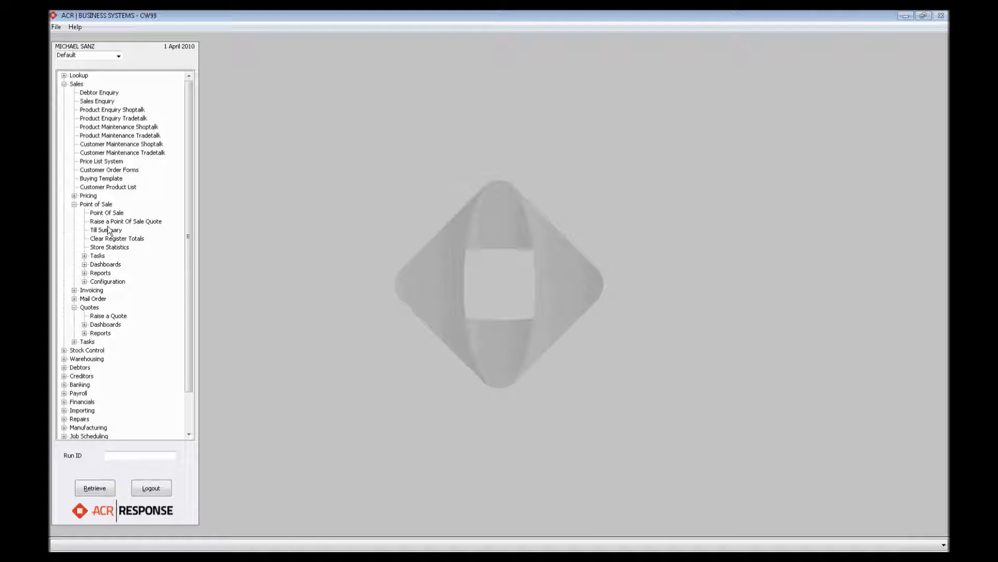
{"action": "left_click", "coordinate": [74, 204]}
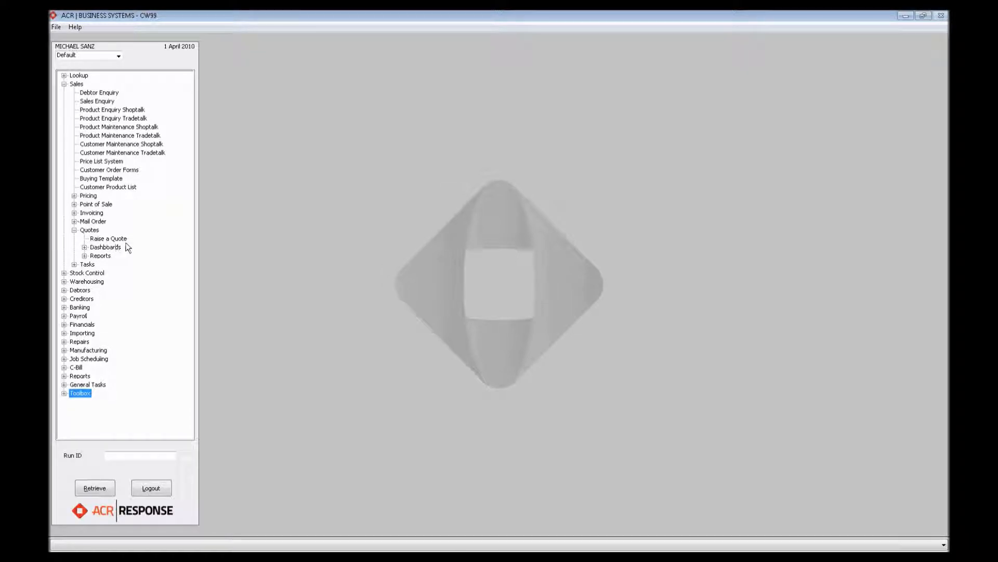
- Start raising an invoice quote, declining to change the Debtors date
{"action": "double_click", "coordinate": [98, 239]}
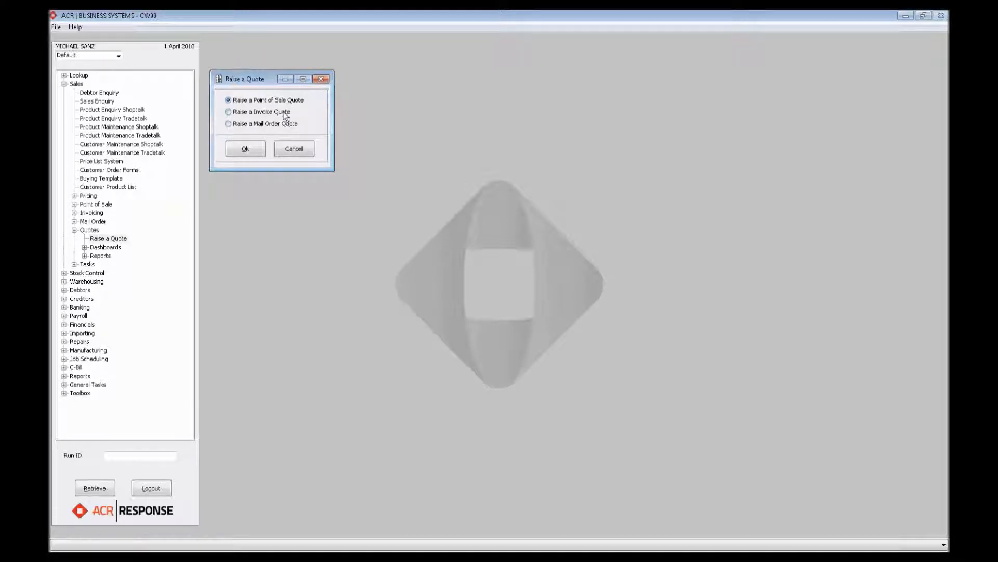
{"action": "left_click", "coordinate": [229, 113]}
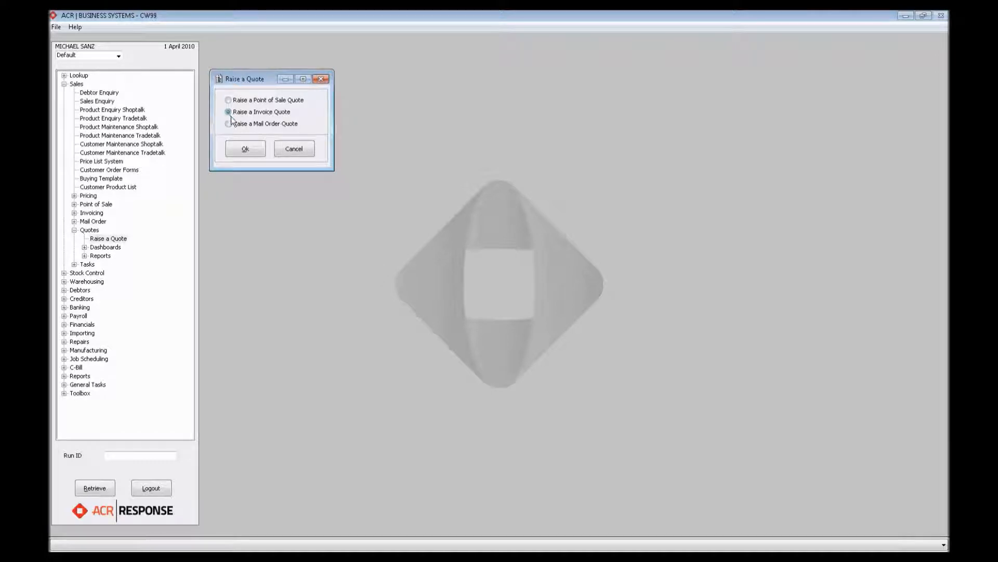
{"action": "left_click", "coordinate": [246, 149]}
{"action": "left_click", "coordinate": [498, 310]}
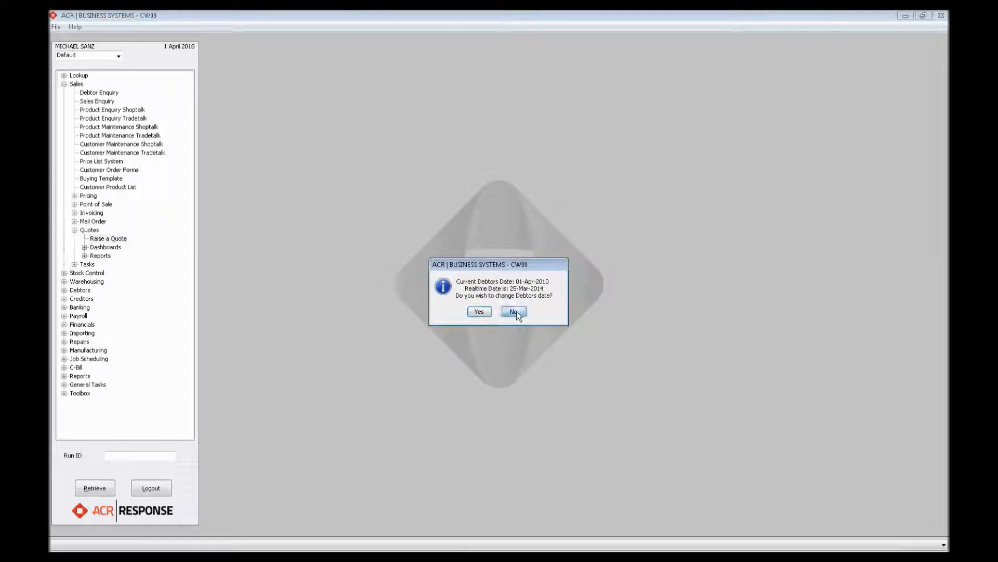
{"action": "left_click", "coordinate": [514, 312]}
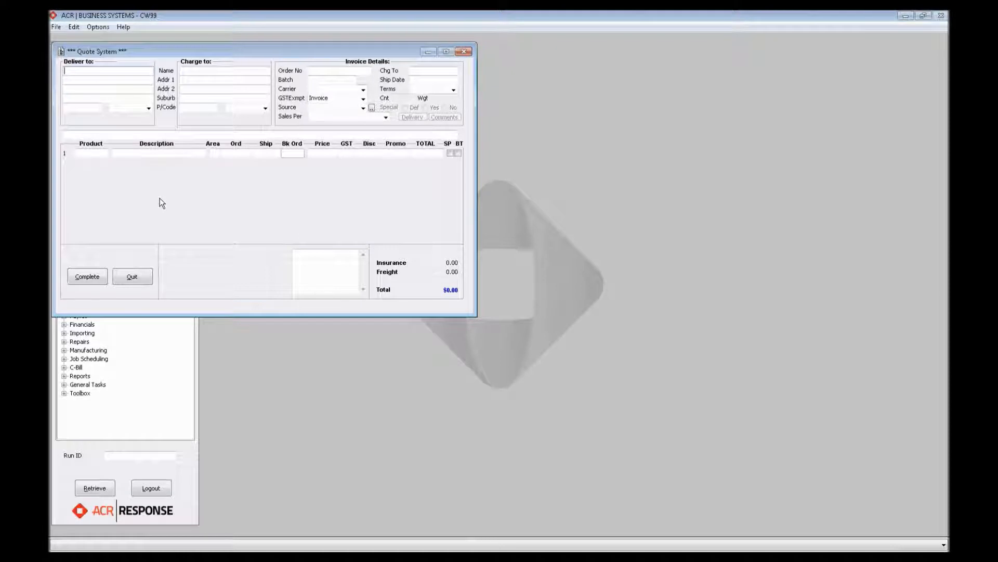
- Enter the customer's account number on the quote and WEBINAR TEST as the order number
{"action": "type", "text": "80085"}
{"action": "key", "text": "Return"}
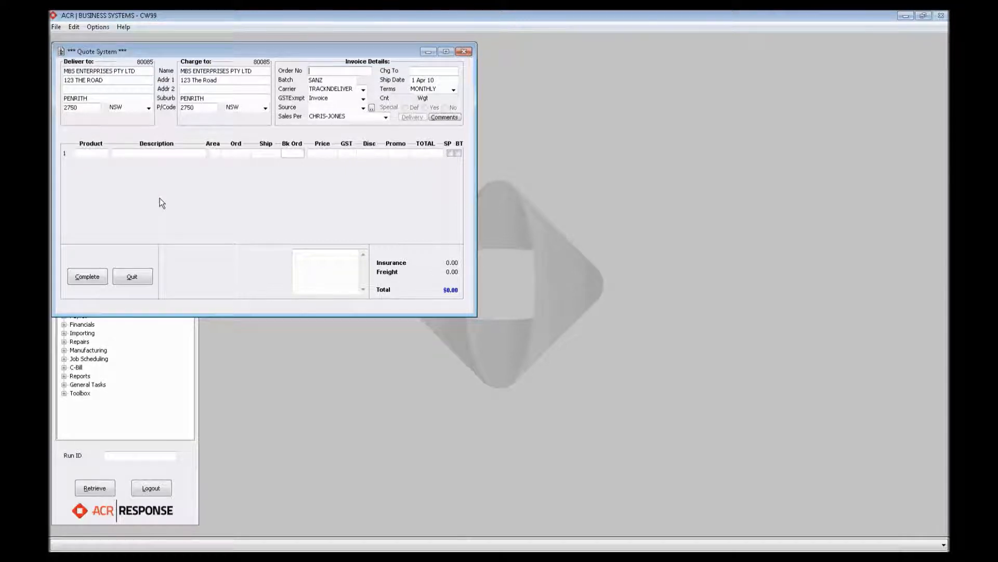
{"action": "type", "text": "M"}
{"action": "type", "text": "EBINAR"}
{"action": "type", "text": " TEST"}
{"action": "key", "text": "Return"}
- Add a quote line for product 80085 with an ordered quantity of 30
{"action": "type", "text": "80085"}
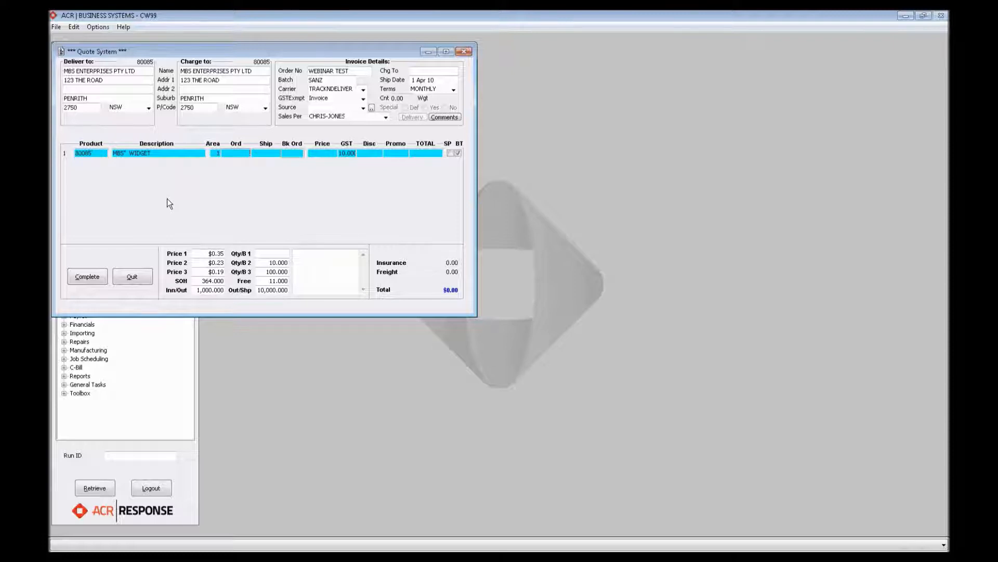
{"action": "type", "text": "30"}
{"action": "key", "text": "Return"}
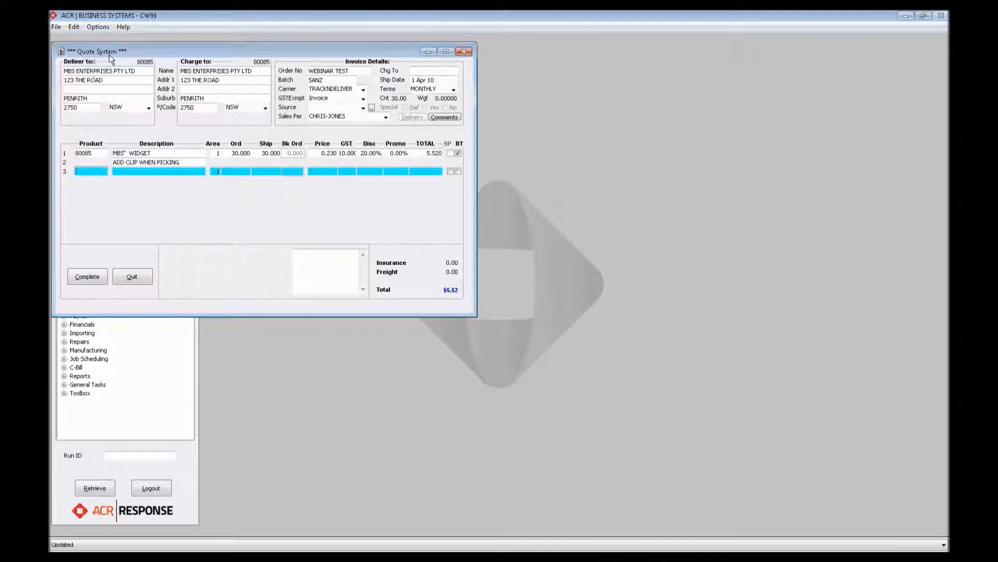
- Complete the quote, leaving the insurance and freight charges as they are
{"action": "left_click", "coordinate": [89, 277]}
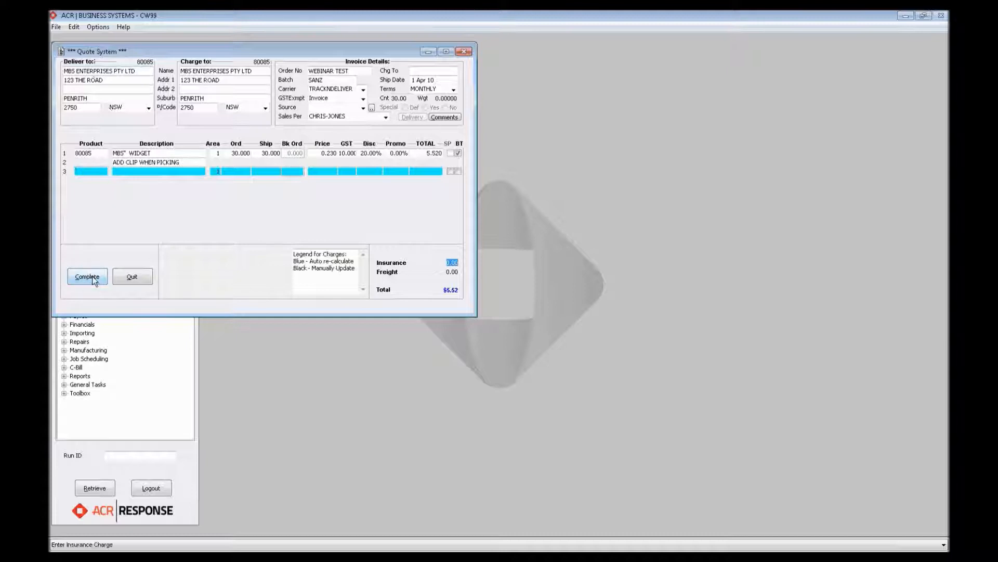
{"action": "key", "text": "Tab"}
{"action": "left_click", "coordinate": [95, 281]}
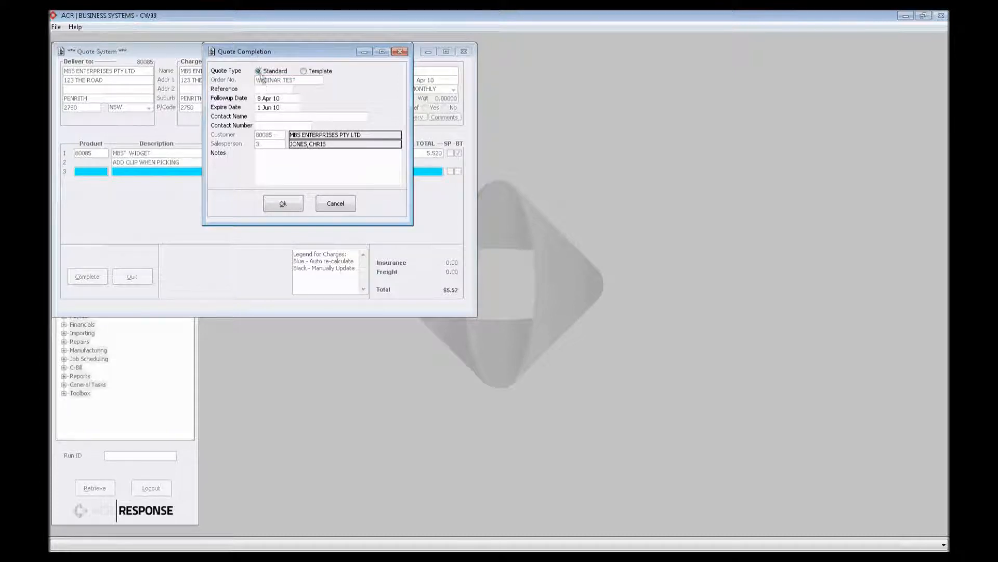
- Set the quote type to Template and enter the reference WEBINAR RE
{"action": "left_click", "coordinate": [304, 71]}
{"action": "left_click_drag", "start_coordinate": [321, 52], "coordinate": [324, 123]}
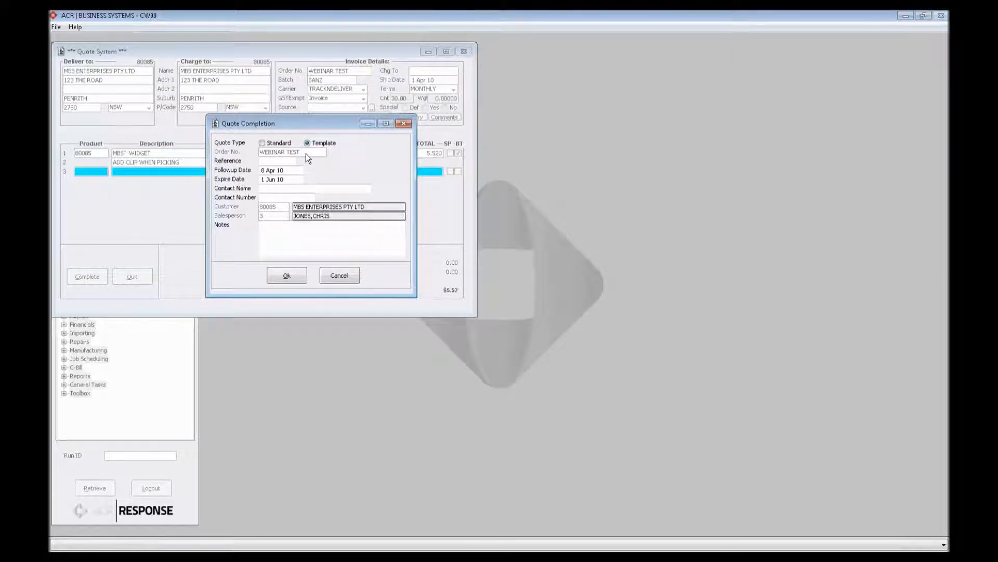
{"action": "left_click", "coordinate": [281, 163]}
{"action": "type", "text": "WEB"}
{"action": "type", "text": "INAR"}
{"action": "type", "text": " TE"}
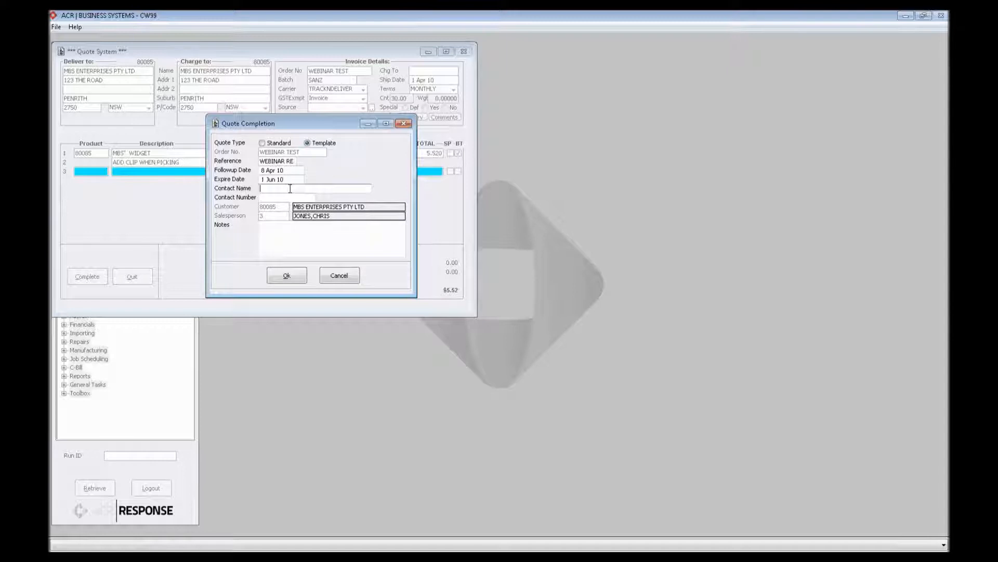
- Fill in the contact's name and contact phone number for the quote
{"action": "type", "text": "MICHAEL"}
{"action": "key", "text": "Tab"}
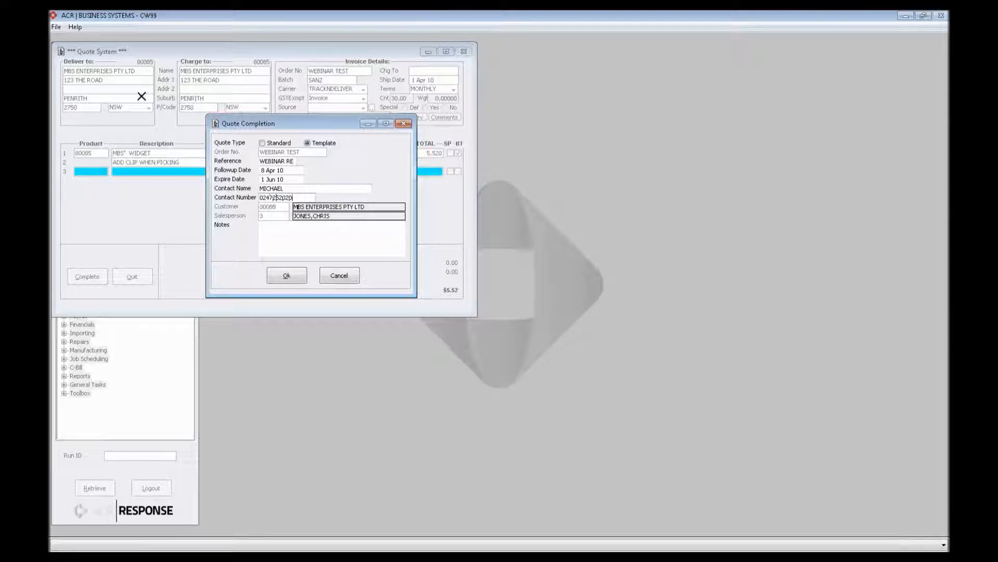
- Add the note TEST FOR WEBINAR and confirm the quote completion details
{"action": "left_click", "coordinate": [273, 233]}
{"action": "type", "text": "TEST WEB"}
{"action": "key", "text": "BackSpace"}
{"action": "key", "text": "BackSpace"}
{"action": "key", "text": "BackSpace"}
{"action": "type", "text": "FOR"}
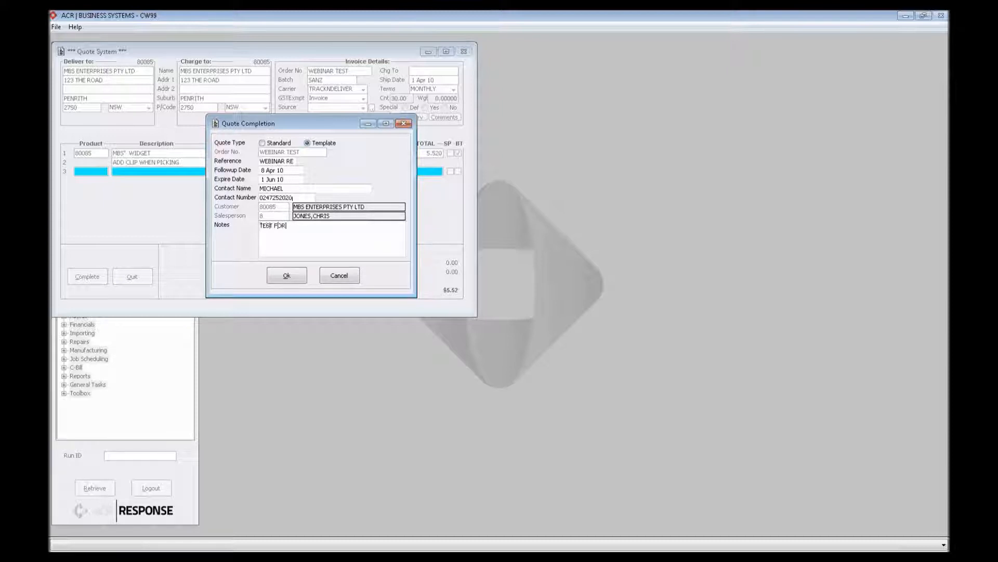
{"action": "type", "text": " WEBINAR"}
{"action": "left_click", "coordinate": [290, 276]}
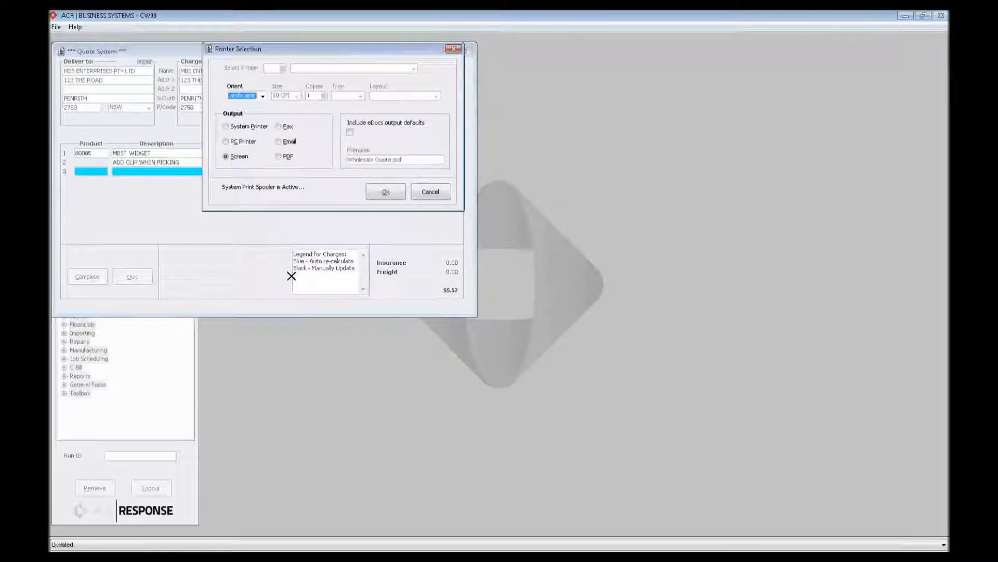
- Output the quote to Screen with the Normal Copy only, leaving out the Head Office Copy, and maximize the PDF
{"action": "left_click", "coordinate": [384, 193]}
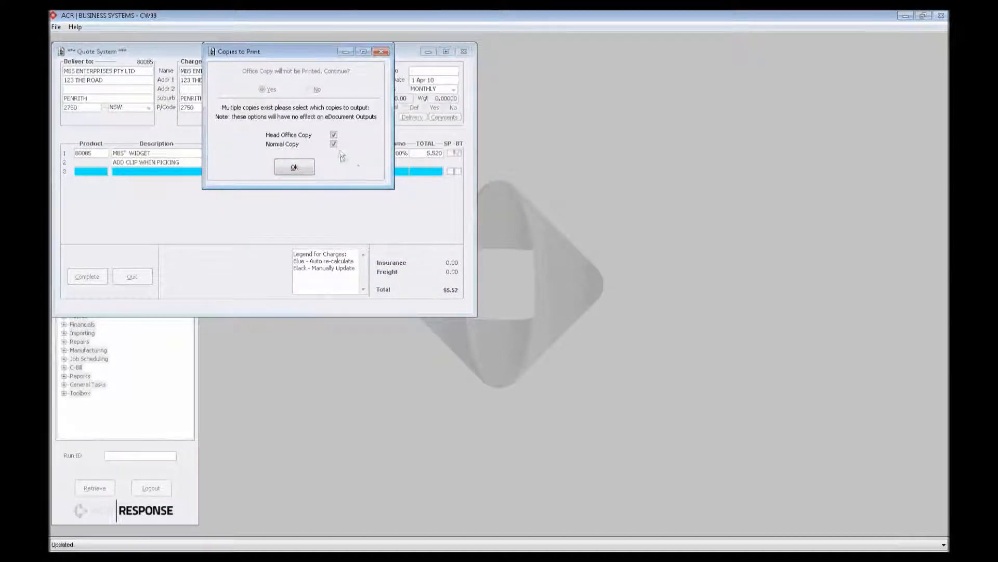
{"action": "left_click", "coordinate": [333, 135]}
{"action": "left_click", "coordinate": [294, 167]}
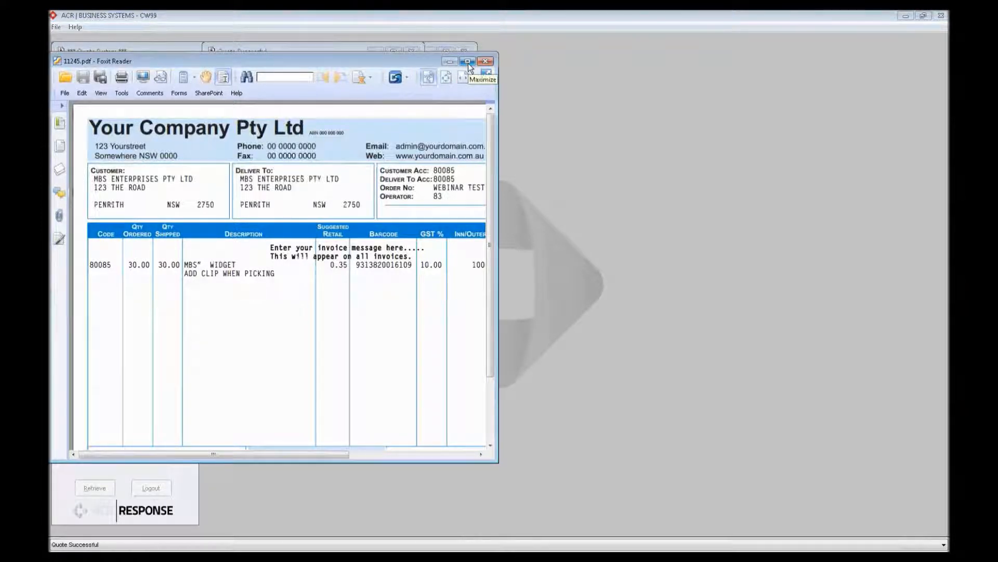
{"action": "left_click", "coordinate": [468, 61]}
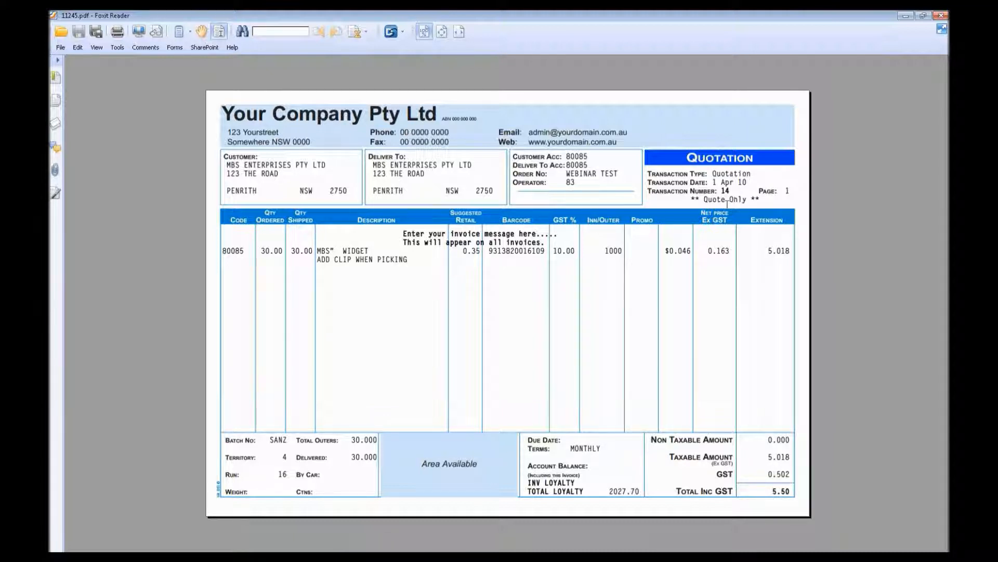
- Leave the quotation PDF, acknowledge the successful quote, and quit the quote system
{"action": "left_click", "coordinate": [905, 16]}
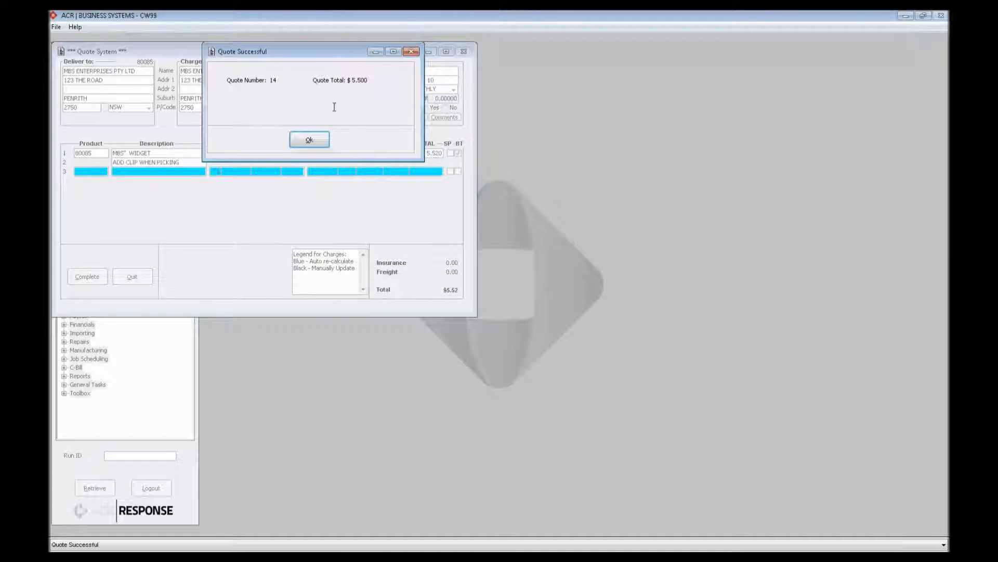
{"action": "left_click", "coordinate": [319, 144]}
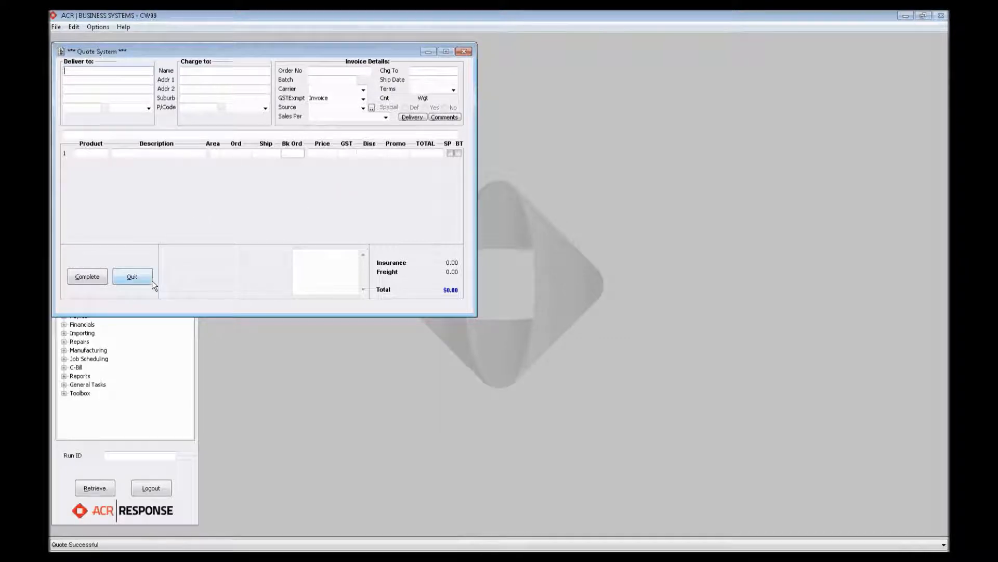
{"action": "left_click", "coordinate": [132, 277]}
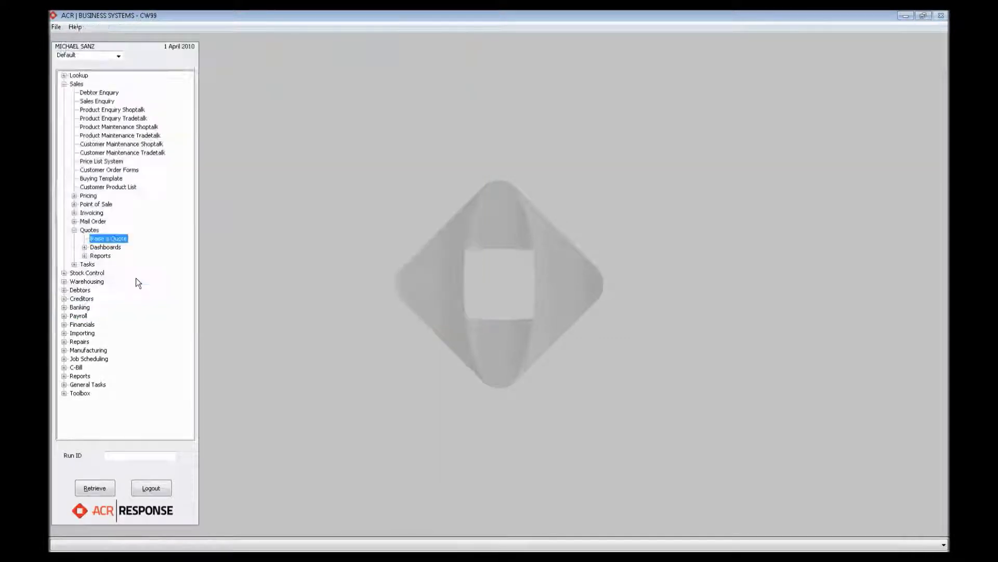
- Raise a Point of Sale Quote for MBS ENTERPRISES PTY LTD, entering the customer's account number
{"action": "double_click", "coordinate": [111, 240]}
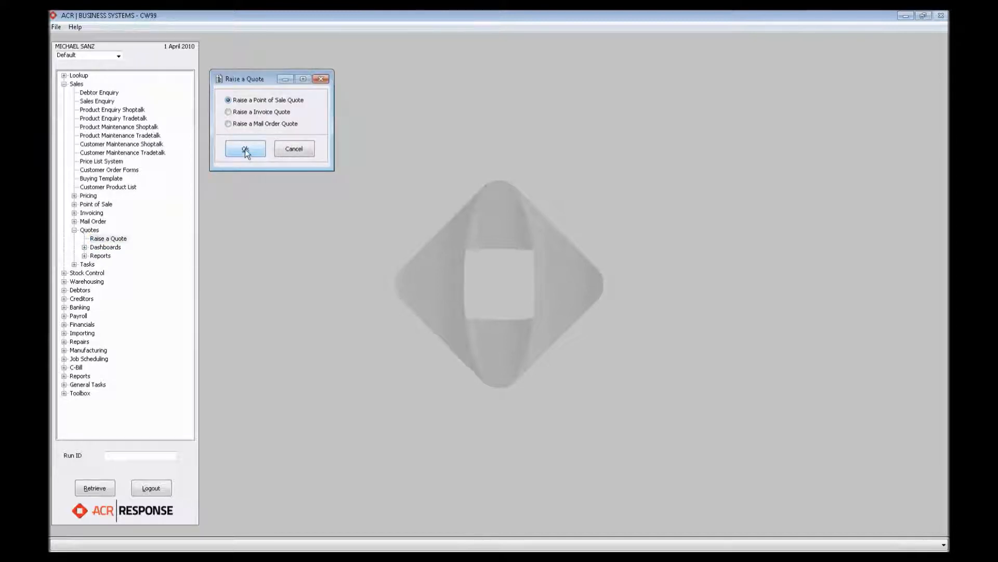
{"action": "left_click", "coordinate": [246, 150]}
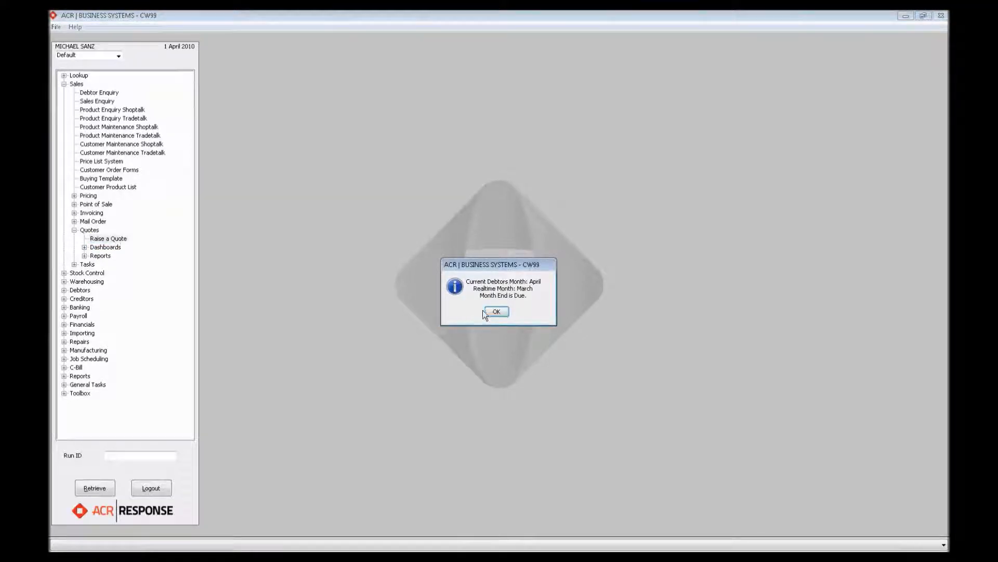
{"action": "left_click", "coordinate": [512, 311]}
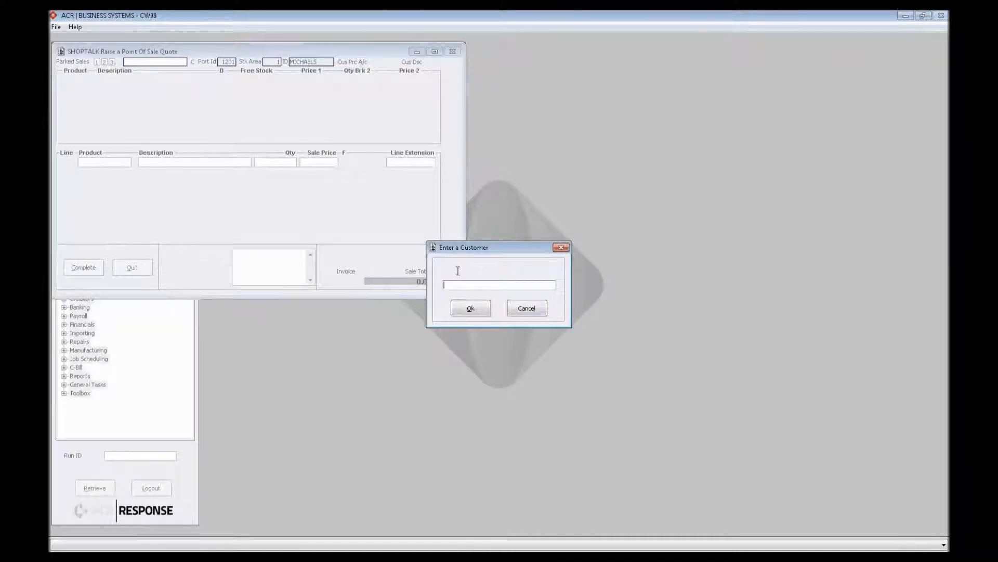
{"action": "type", "text": "80085"}
{"action": "key", "text": "Return"}
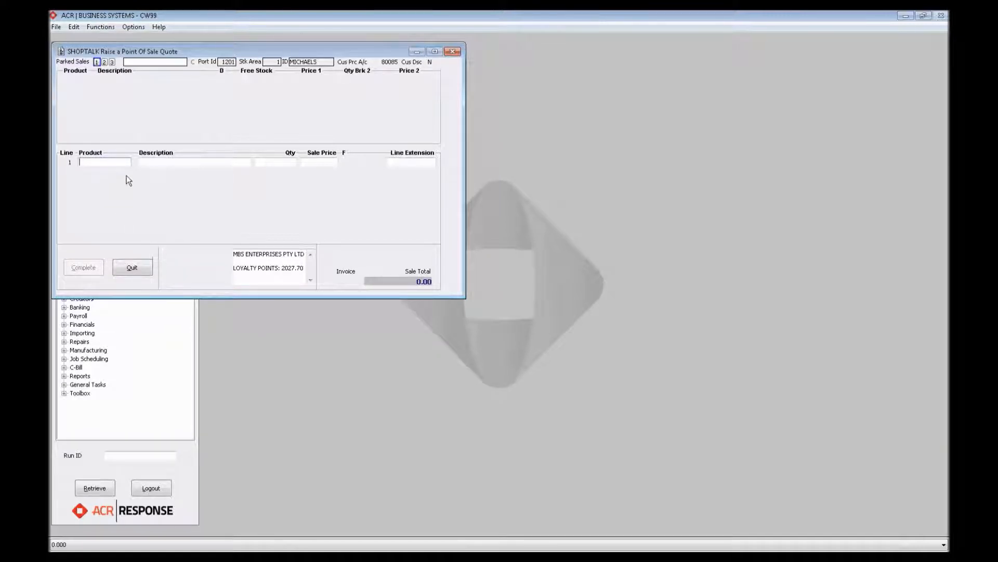
- Add 40 of the MBS" WIDGET product to the quote and complete it as a Quote Sale
{"action": "type", "text": "80085"}
{"action": "key", "text": "Return"}
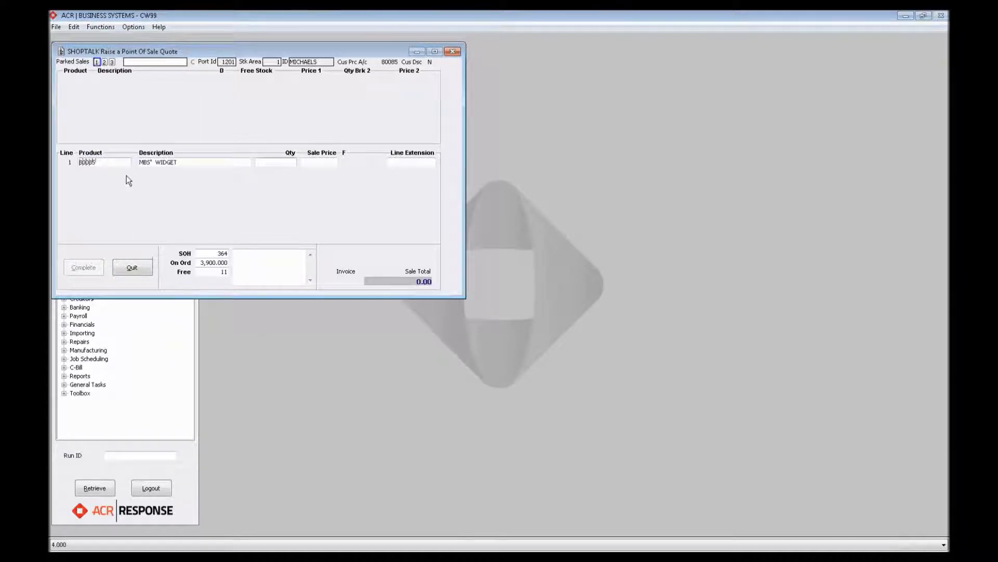
{"action": "type", "text": "40"}
{"action": "key", "text": "Return"}
{"action": "key", "text": "Return"}
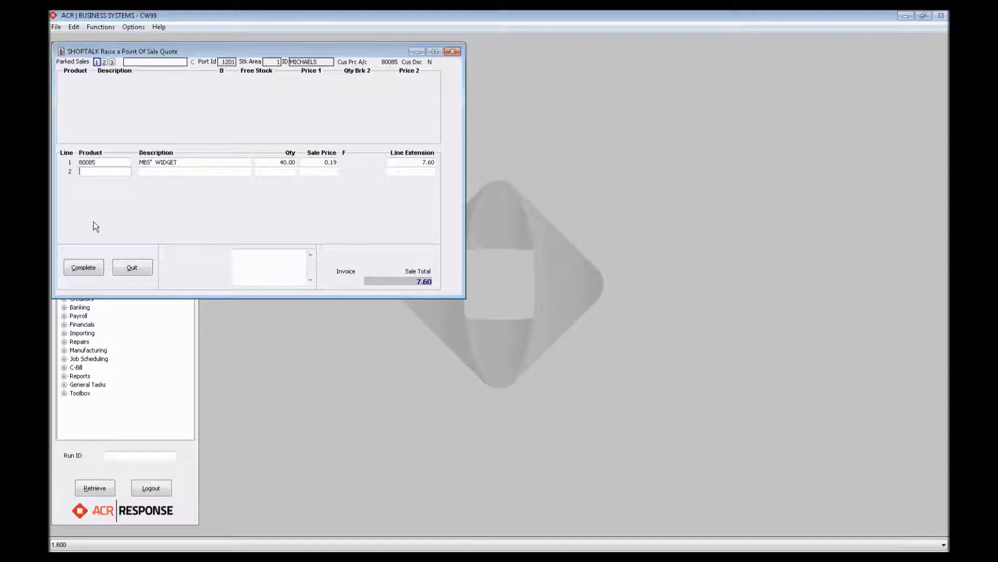
{"action": "left_click", "coordinate": [83, 267]}
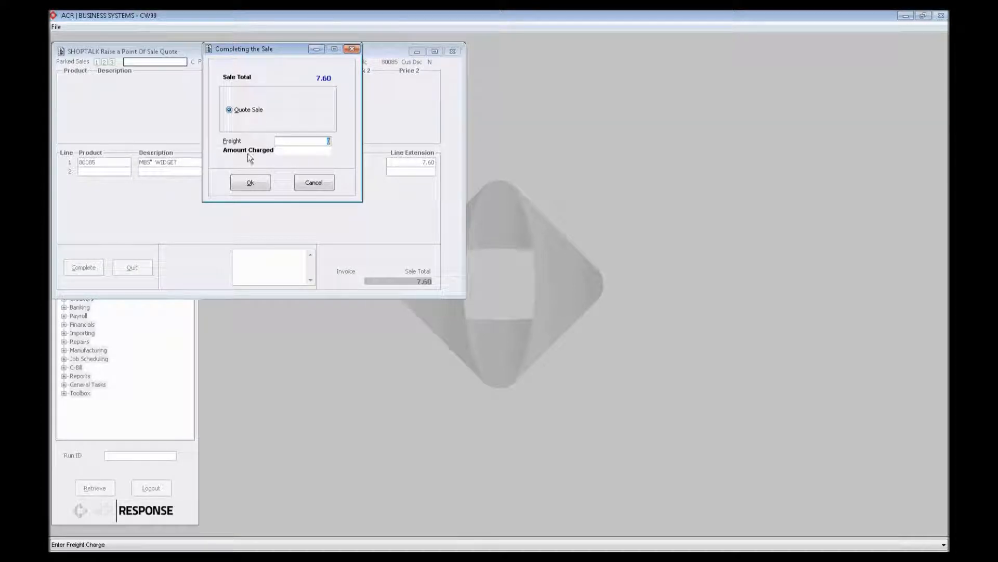
{"action": "left_click", "coordinate": [251, 183]}
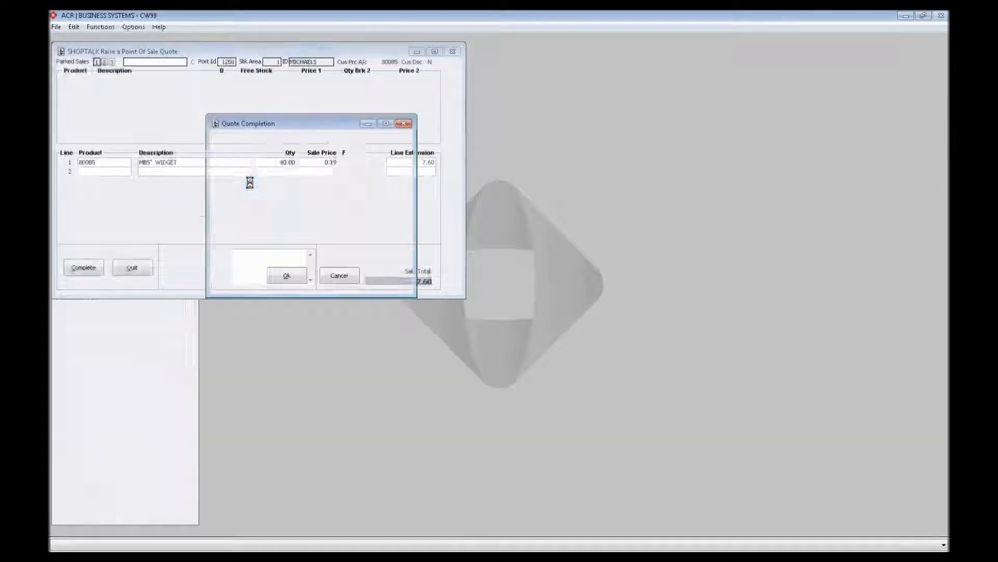
- Enter WEBINAR 2 as both the order number and the reference of the standard quote
{"action": "left_click", "coordinate": [285, 153]}
{"action": "type", "text": "WEBIN"}
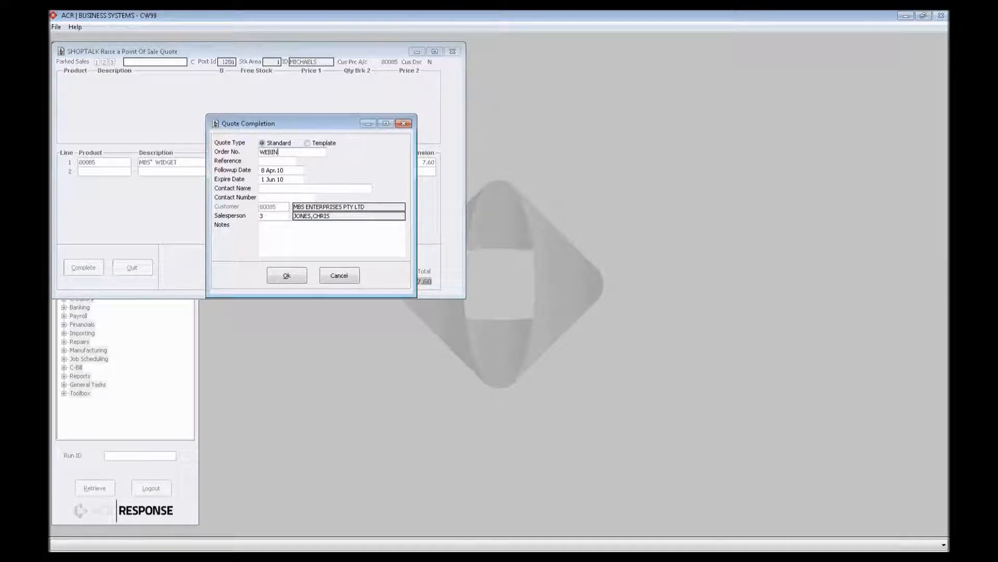
{"action": "type", "text": "AR,2"}
{"action": "key", "text": "Tab"}
{"action": "type", "text": "WEBINAR,2"}
- Fill in the contact's name and contact phone number, and confirm the quote completion details
{"action": "key", "text": "Tab"}
{"action": "key", "text": "Tab"}
{"action": "key", "text": "Tab"}
{"action": "type", "text": "MICHAEL"}
{"action": "key", "text": "Tab"}
{"action": "type", "text": "02472020"}
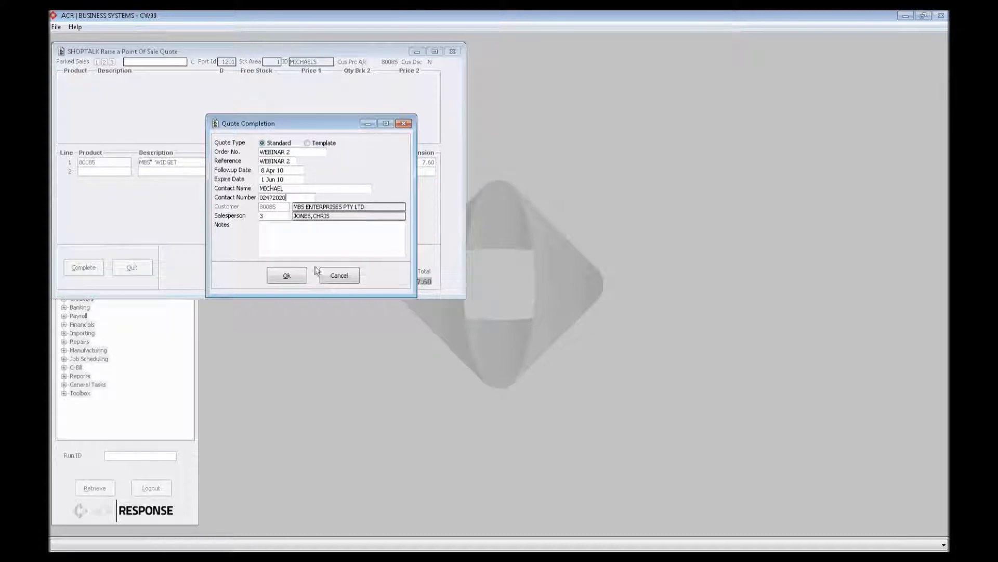
{"action": "left_click", "coordinate": [290, 276]}
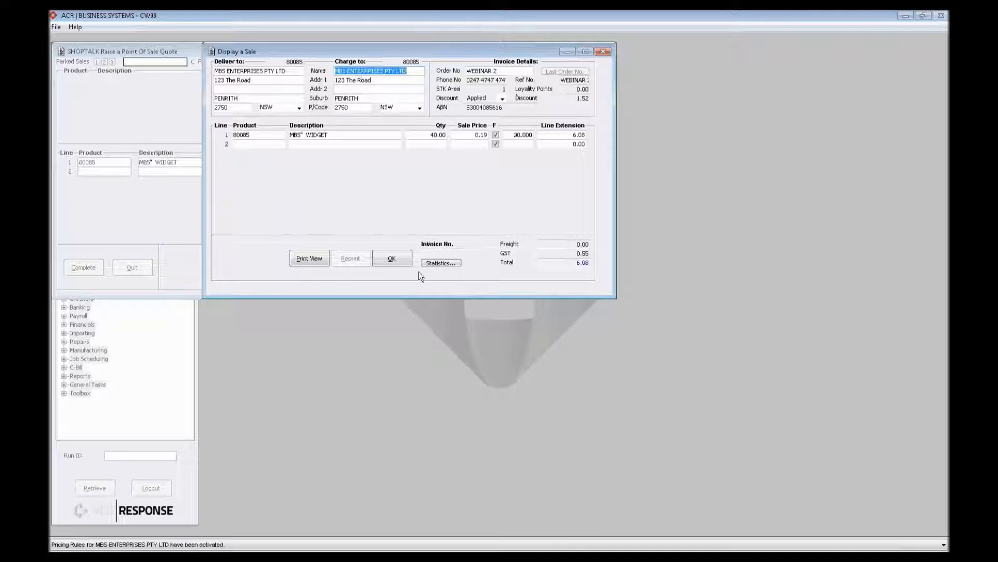
- Accept the displayed sale with only the customer copy selected and look over the resulting quotation PDF down to its totals
{"action": "left_click", "coordinate": [392, 259]}
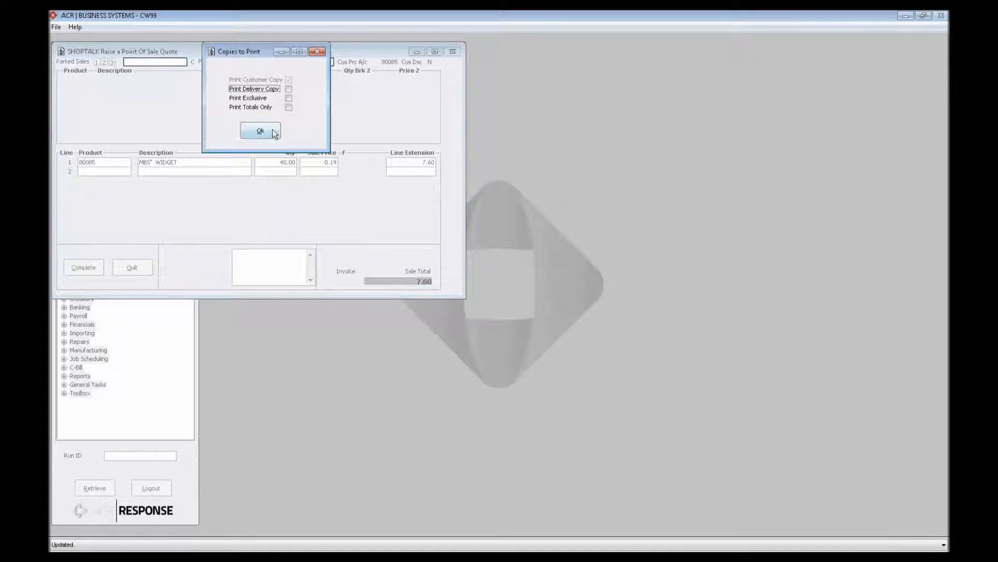
{"action": "left_click", "coordinate": [263, 130]}
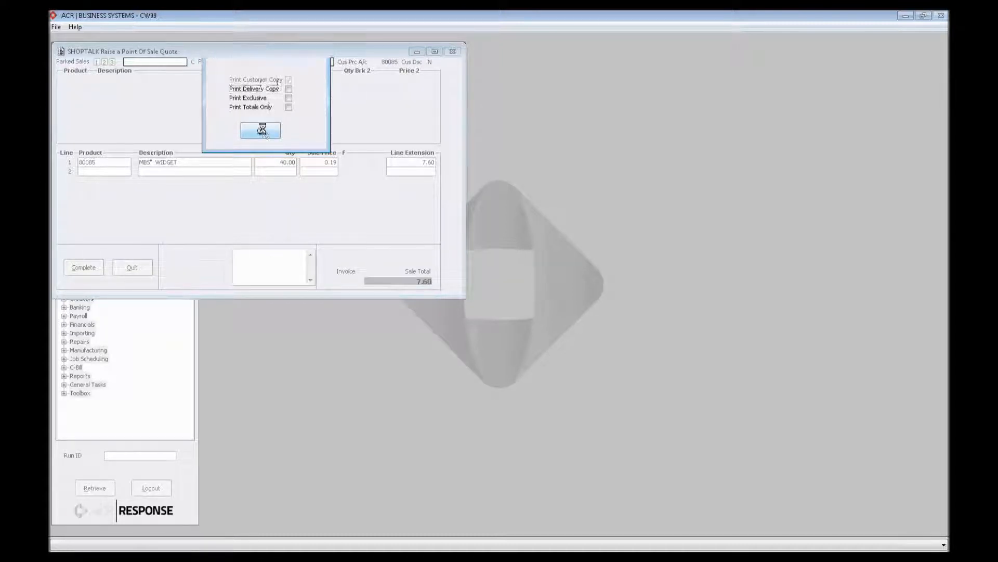
{"action": "left_click", "coordinate": [389, 191]}
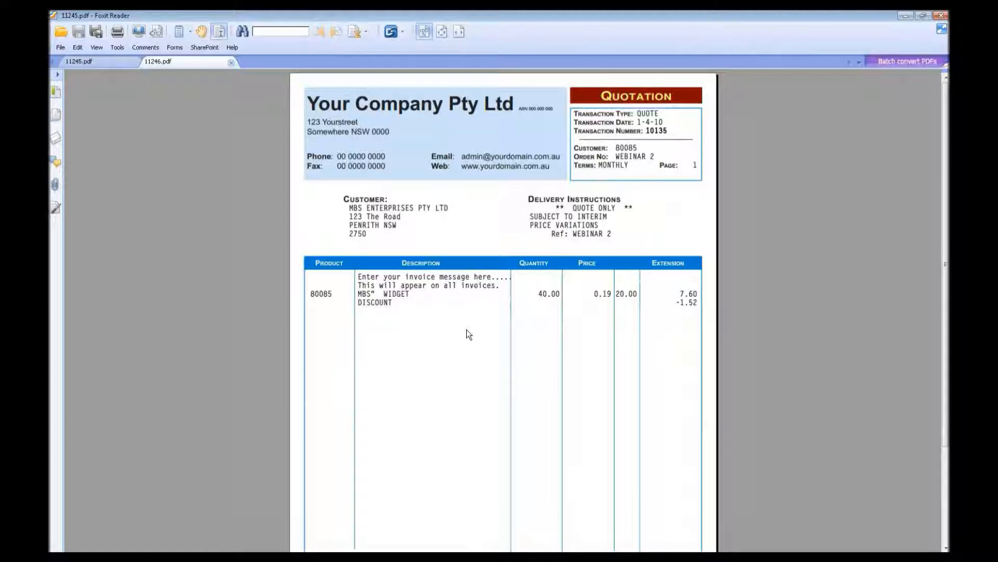
{"action": "scroll", "coordinate": [513, 333], "scroll_direction": "down", "scroll_amount": 1}
{"action": "scroll", "coordinate": [511, 336], "scroll_direction": "down", "scroll_amount": 3}
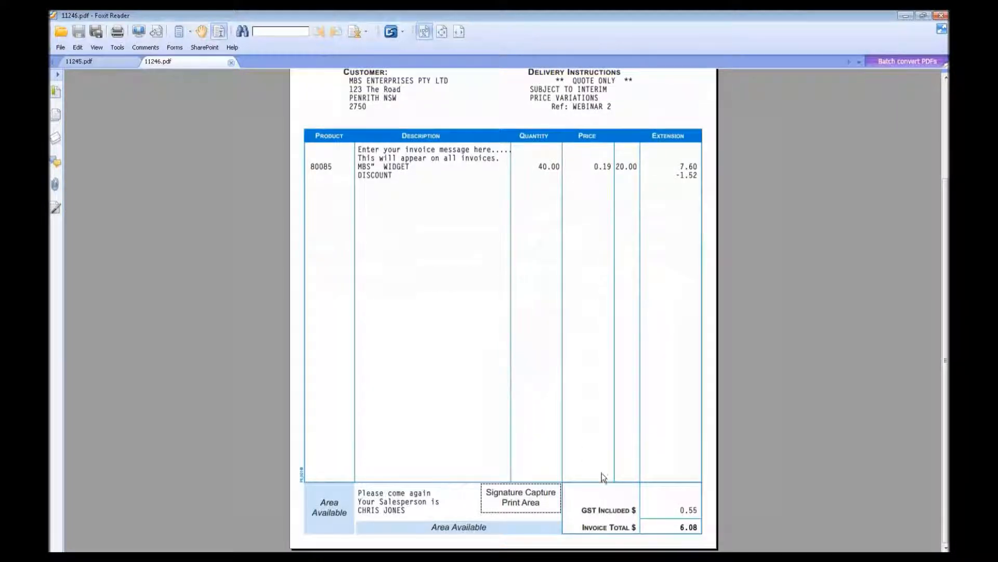
{"action": "scroll", "coordinate": [602, 473], "scroll_direction": "up", "scroll_amount": 3}
{"action": "scroll", "coordinate": [604, 471], "scroll_direction": "up", "scroll_amount": 1}
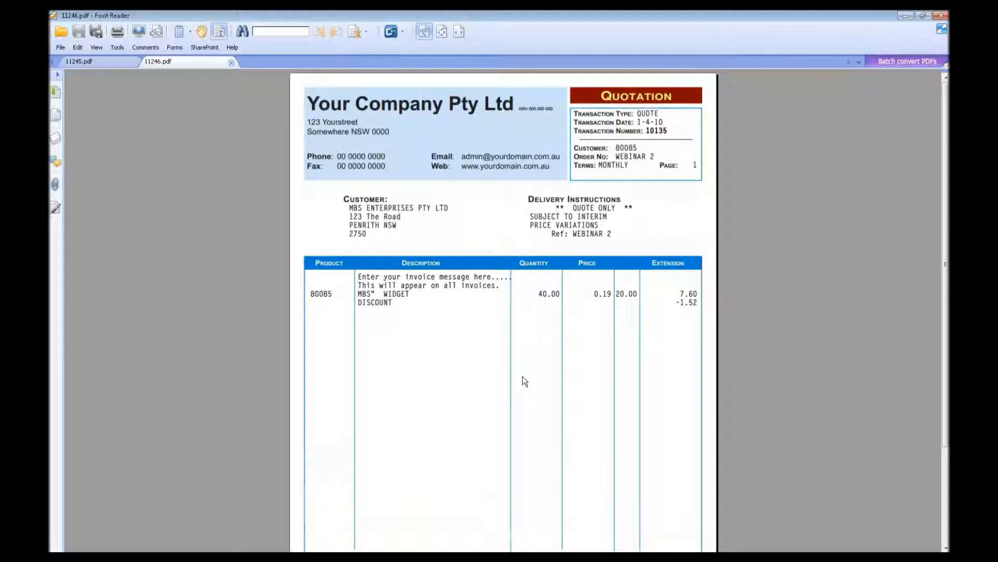
- Return to the ACR business system and raise an Invoice Quote for MBS ENTERPRISES PTY LTD, entering the customer's account number
{"action": "left_click", "coordinate": [910, 18]}
{"action": "double_click", "coordinate": [115, 239]}
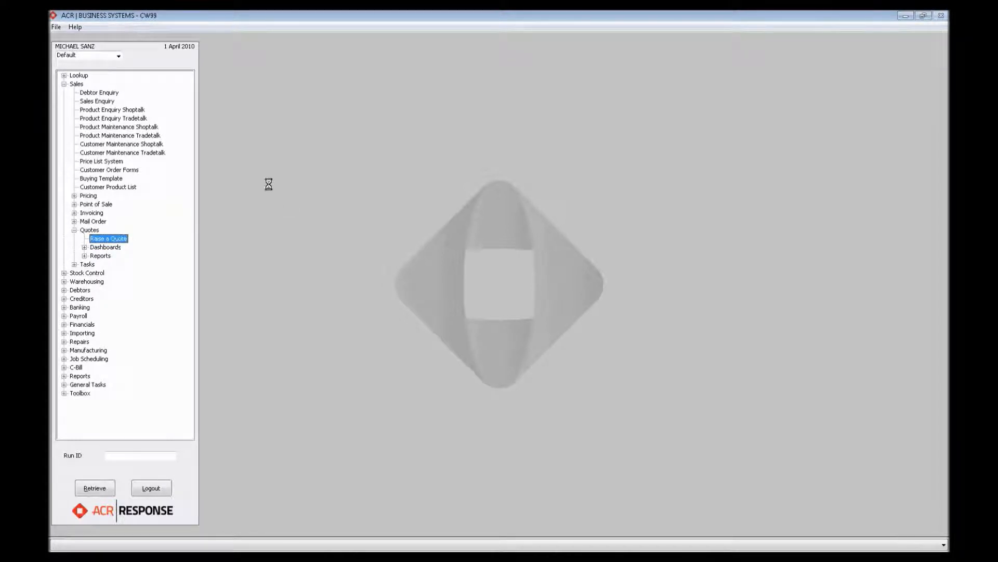
{"action": "left_click", "coordinate": [228, 112]}
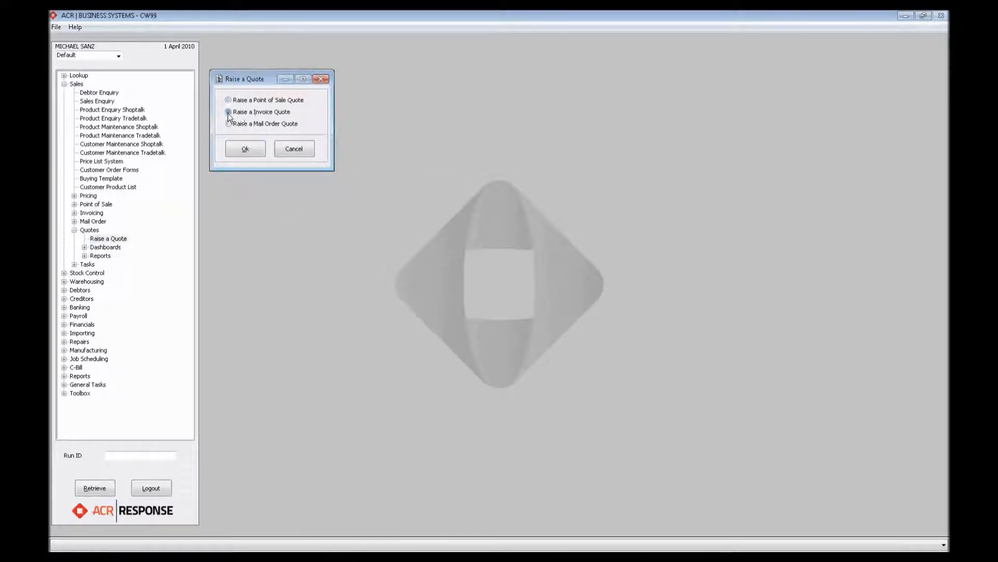
{"action": "left_click", "coordinate": [247, 153]}
{"action": "left_click", "coordinate": [503, 311]}
{"action": "left_click", "coordinate": [503, 311]}
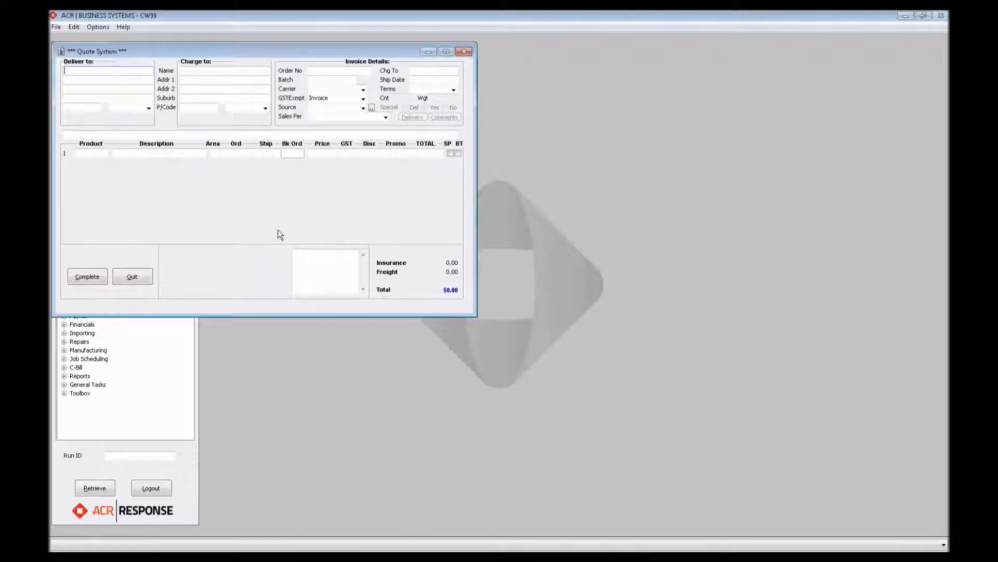
{"action": "type", "text": "80085"}
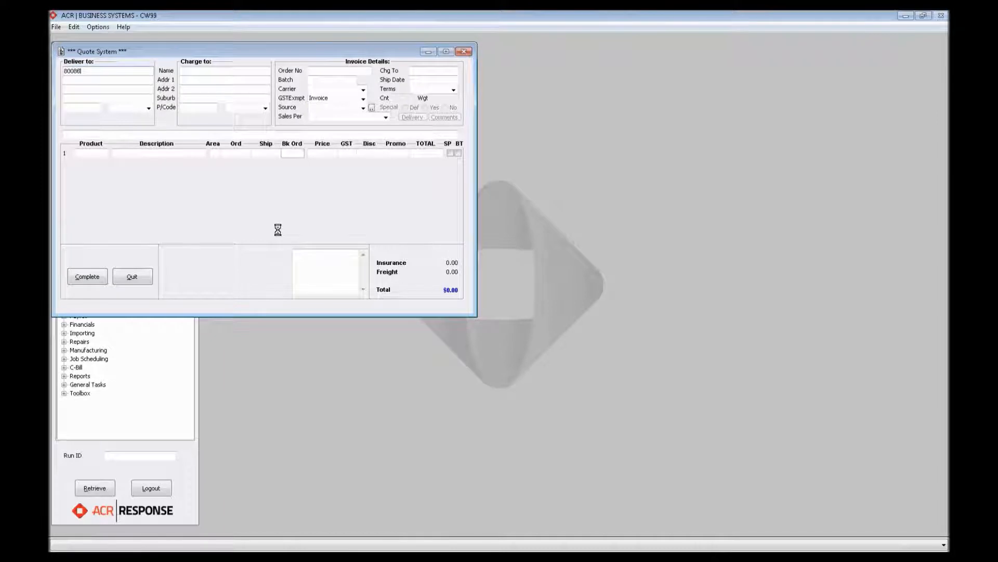
{"action": "key", "text": "Return"}
{"action": "key", "text": "Return"}
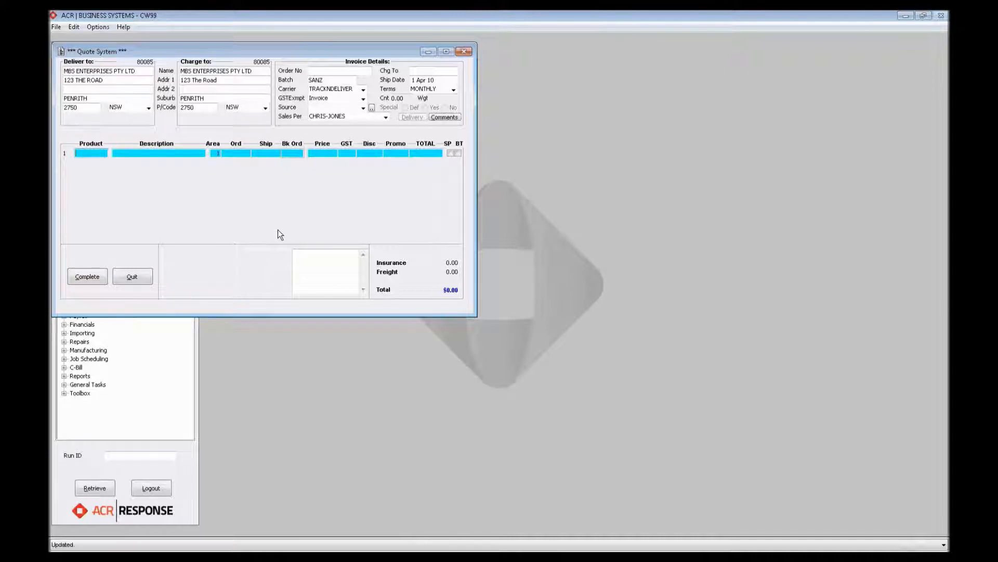
- Add 20 of TASTY LOLLIPOPS ASSORT to the quote from the customer's buying profile, and close the profile
{"action": "key", "text": "Return"}
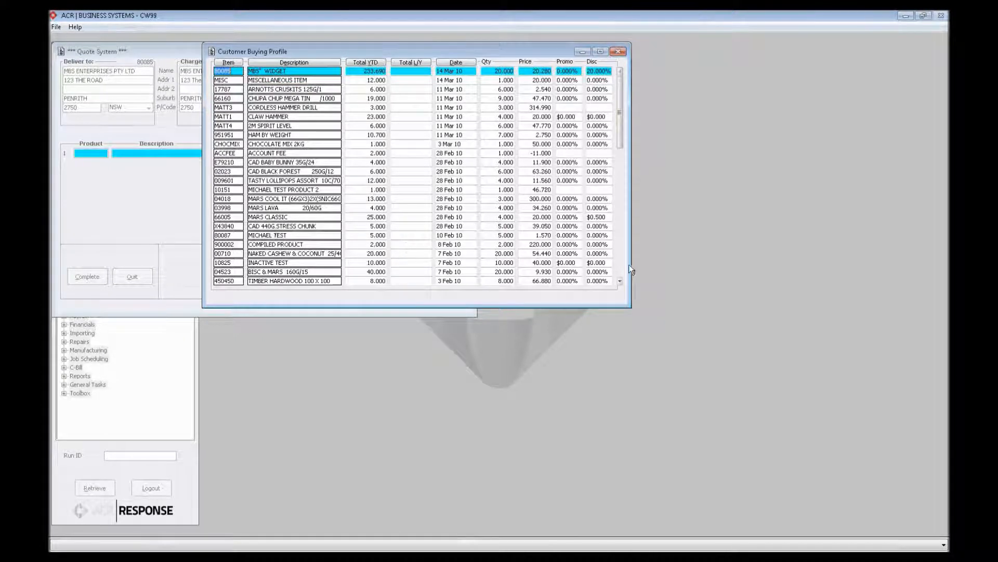
{"action": "left_click", "coordinate": [621, 280]}
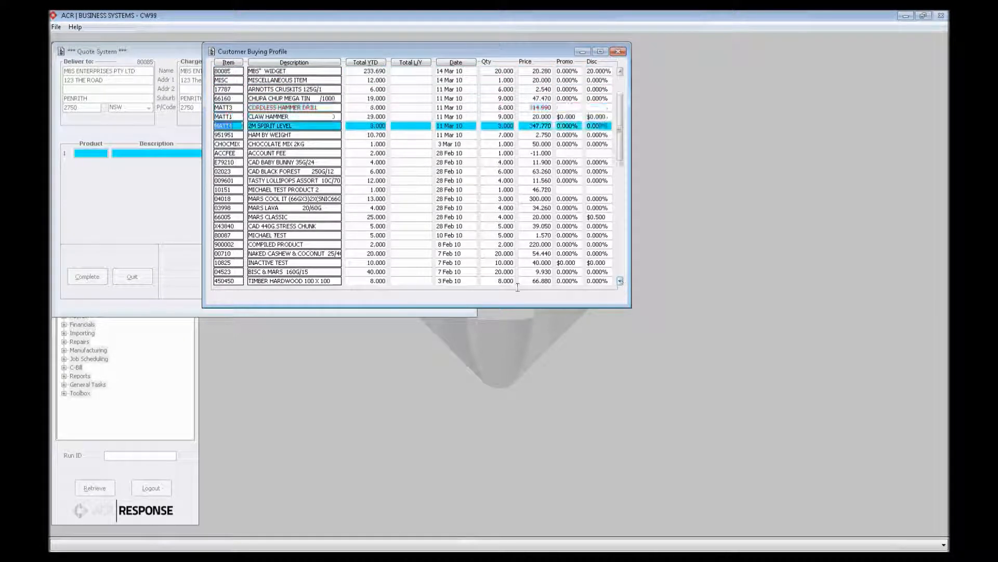
{"action": "left_click", "coordinate": [294, 189]}
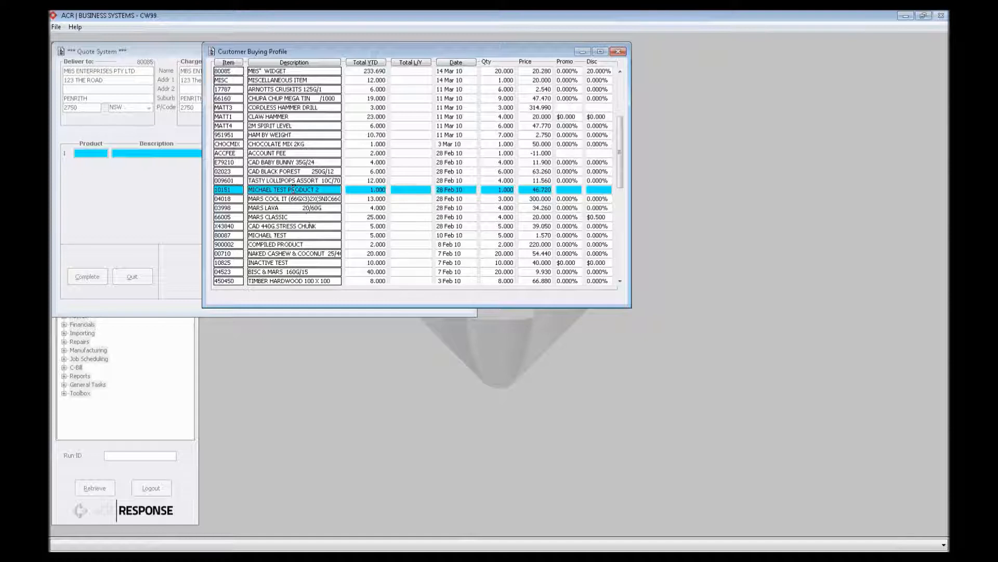
{"action": "double_click", "coordinate": [292, 181]}
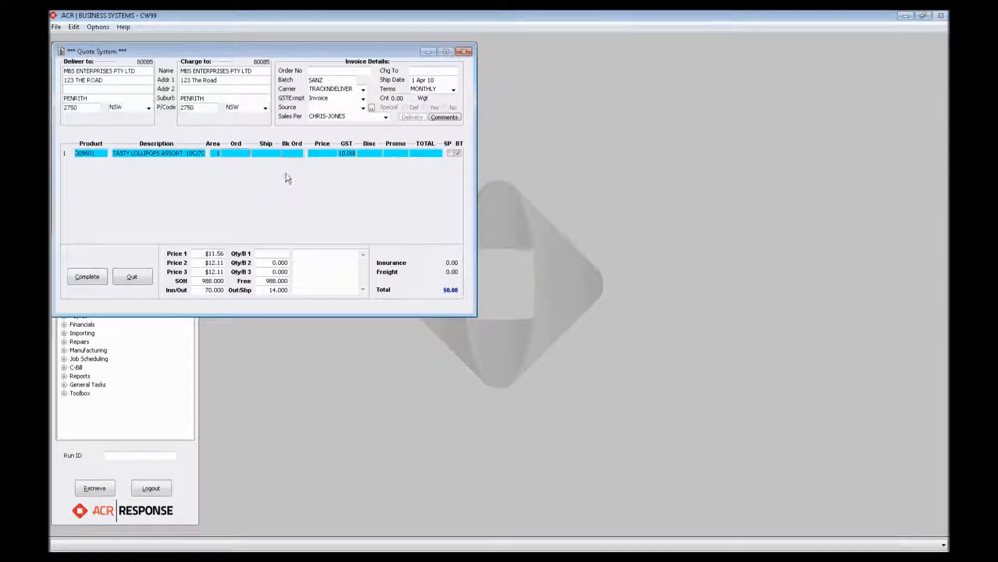
{"action": "type", "text": "20"}
{"action": "key", "text": "Return"}
{"action": "key", "text": "Return"}
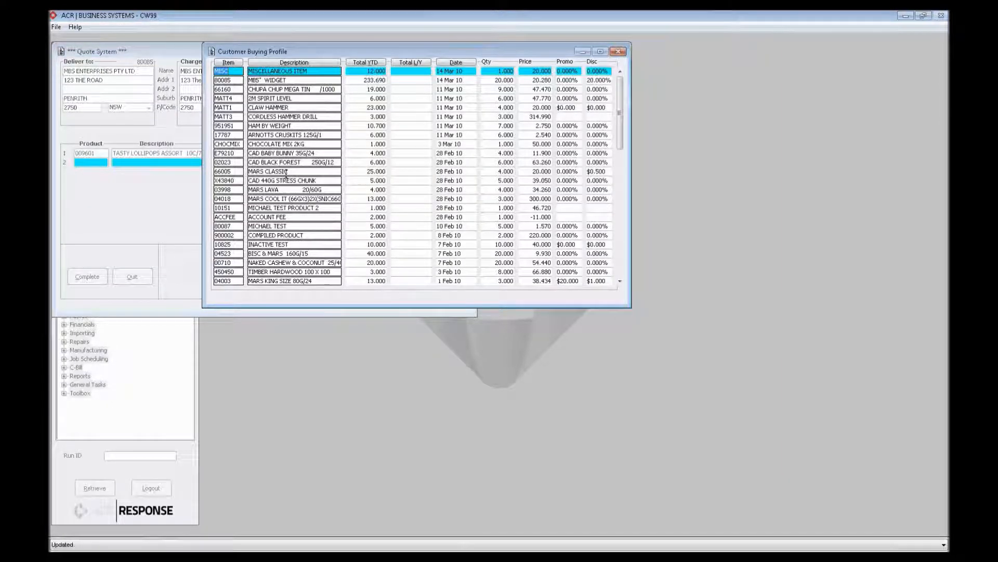
{"action": "left_click", "coordinate": [617, 52]}
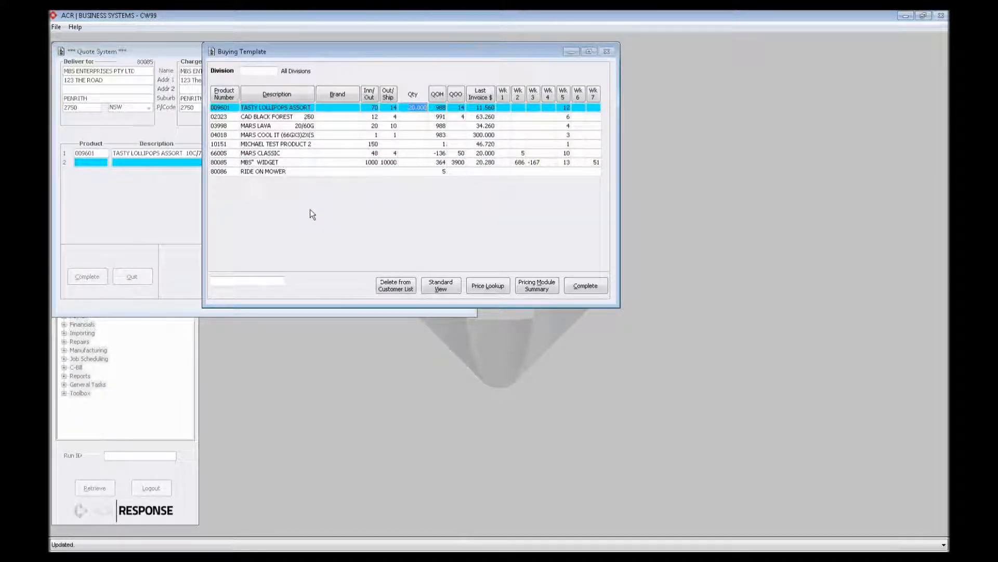
- Enter quantities of 10 for MARS COOL IT and 20 for MBS" WIDGET in the buying template
{"action": "left_click", "coordinate": [419, 136]}
{"action": "type", "text": "10"}
{"action": "key", "text": "Return"}
{"action": "left_click", "coordinate": [422, 162]}
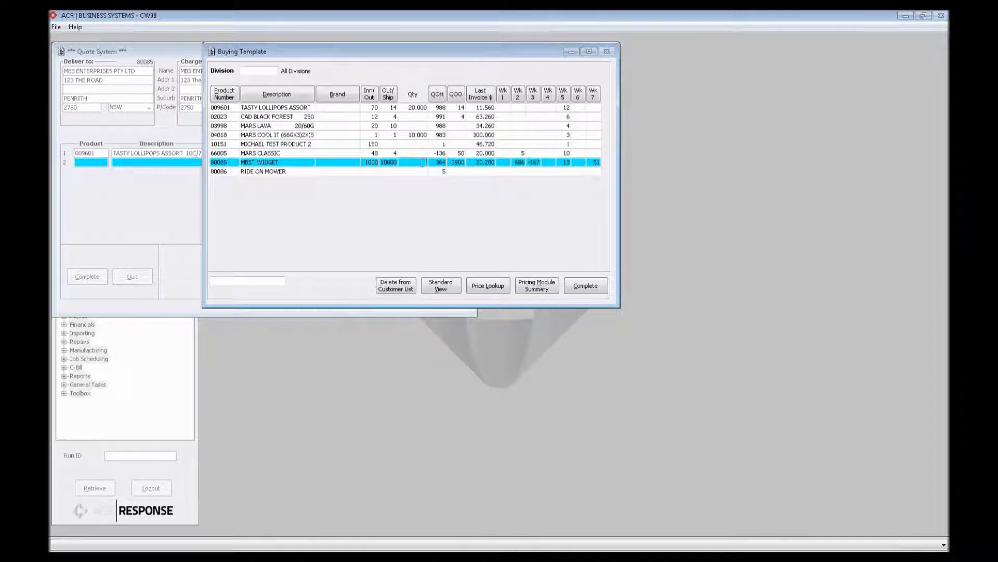
{"action": "type", "text": "20"}
{"action": "key", "text": "Return"}
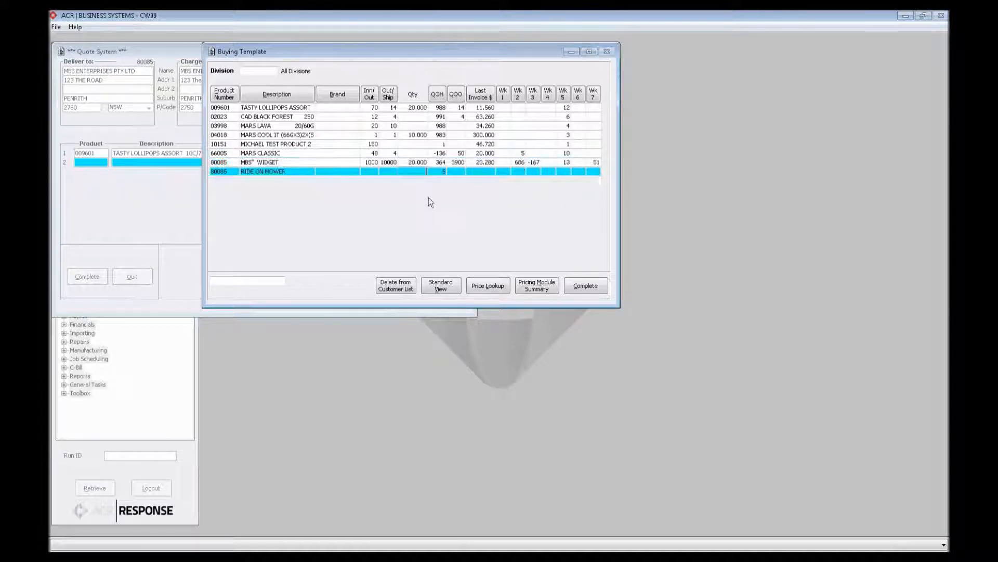
- Transfer the buying template quantities into the quote lines and try to complete the quote
{"action": "left_click", "coordinate": [586, 286]}
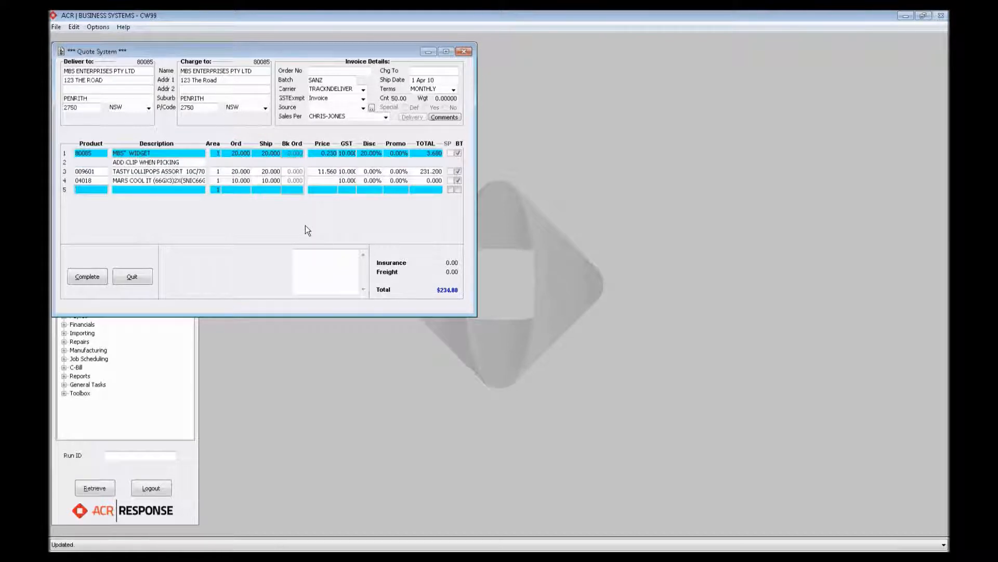
{"action": "left_click", "coordinate": [79, 280]}
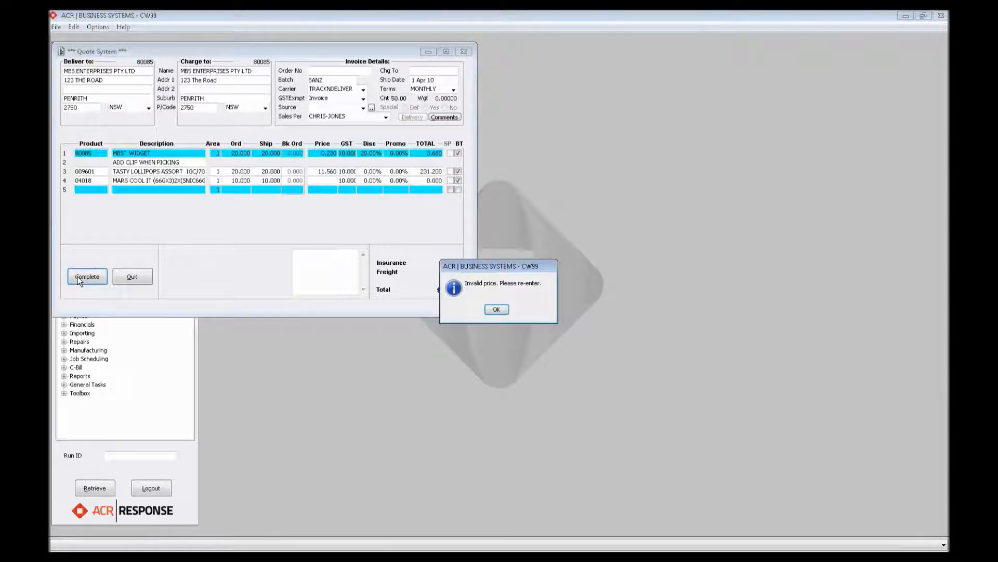
{"action": "left_click", "coordinate": [498, 309]}
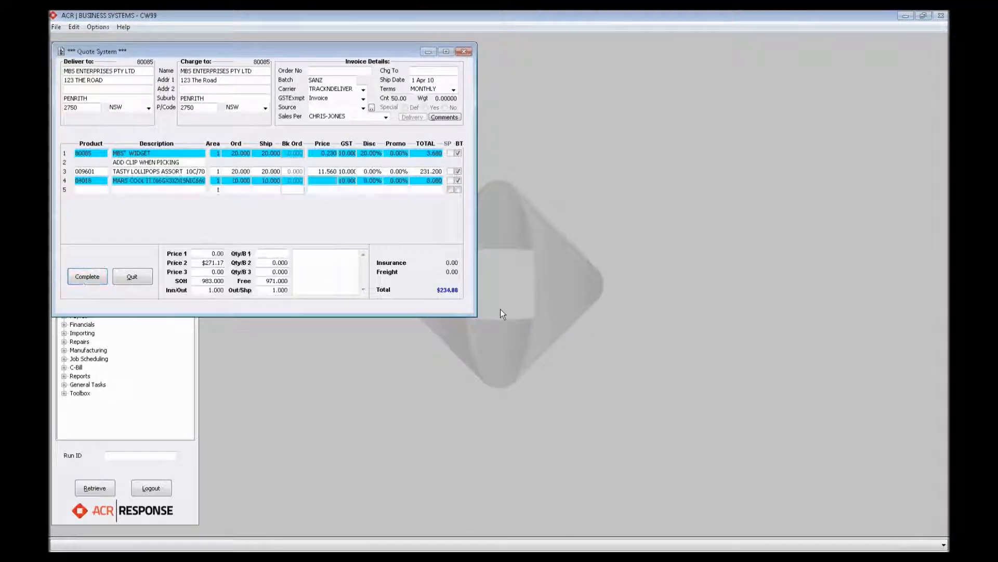
- Set the MARS COOL IT line's price to 10 and complete the quote with the reference WEBINAR
{"action": "type", "text": "10"}
{"action": "key", "text": "Return"}
{"action": "left_click", "coordinate": [77, 279]}
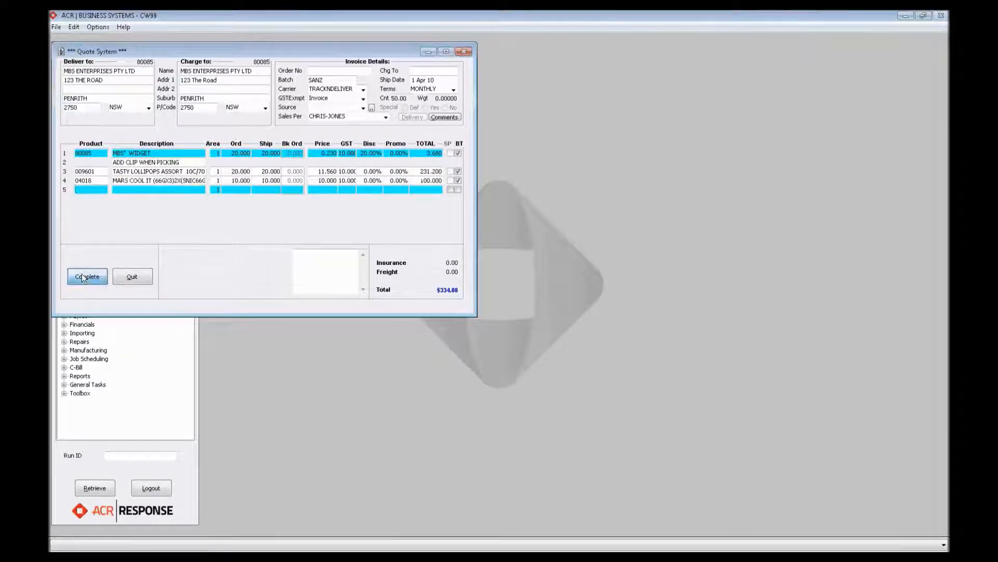
{"action": "left_click", "coordinate": [105, 276]}
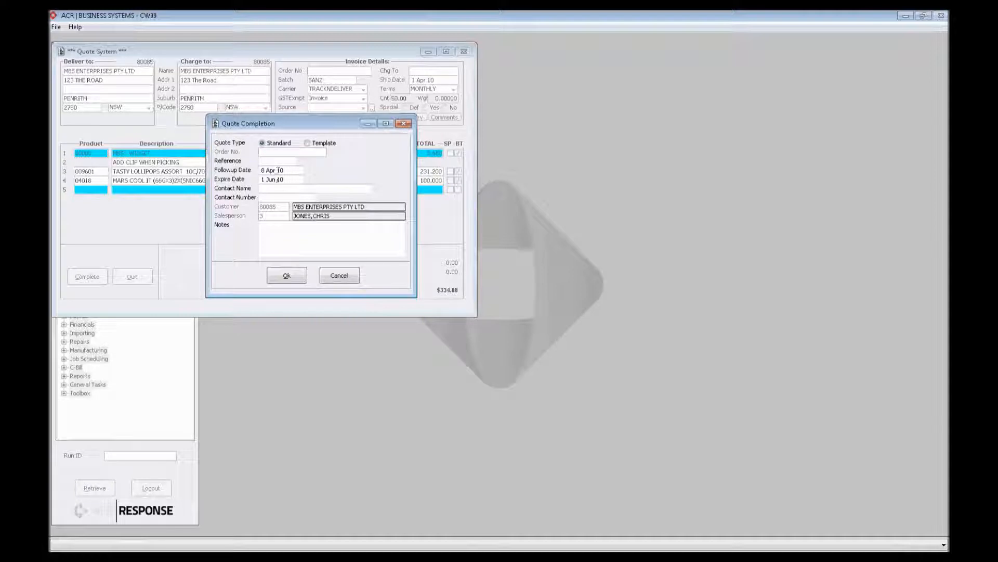
{"action": "left_click", "coordinate": [273, 161]}
{"action": "type", "text": "WEBINAR"}
{"action": "left_click", "coordinate": [288, 276]}
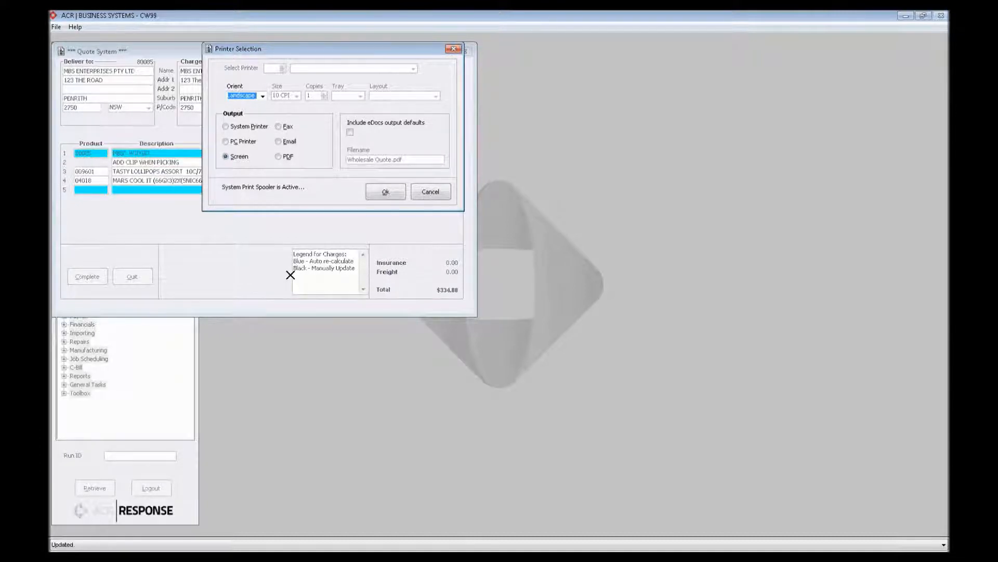
- Output the quote's normal copy to the screen, view its PDF, and return to close the Quote System
{"action": "left_click", "coordinate": [386, 191]}
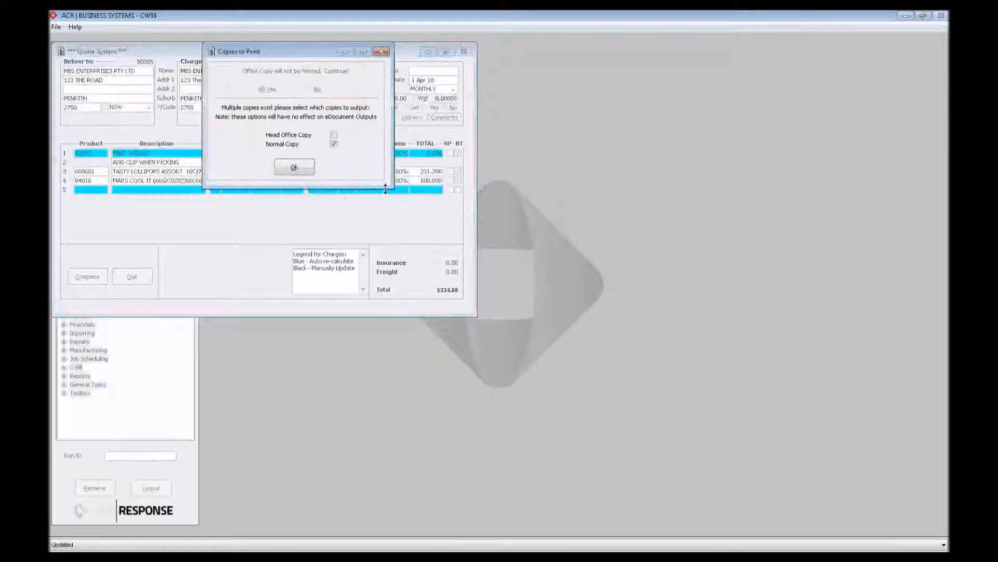
{"action": "left_click", "coordinate": [293, 168]}
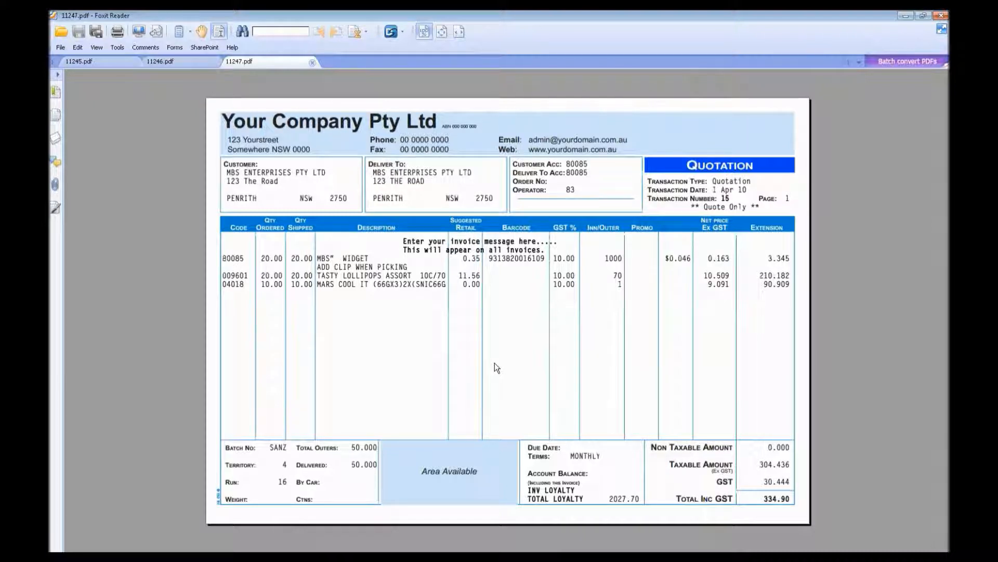
{"action": "left_click", "coordinate": [907, 15]}
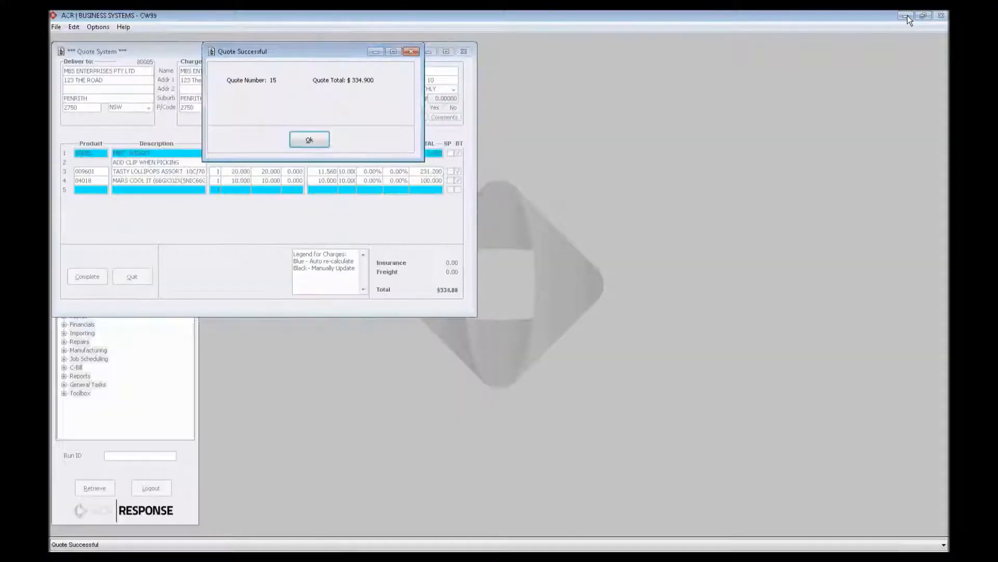
{"action": "left_click", "coordinate": [306, 142]}
{"action": "left_click", "coordinate": [133, 276]}
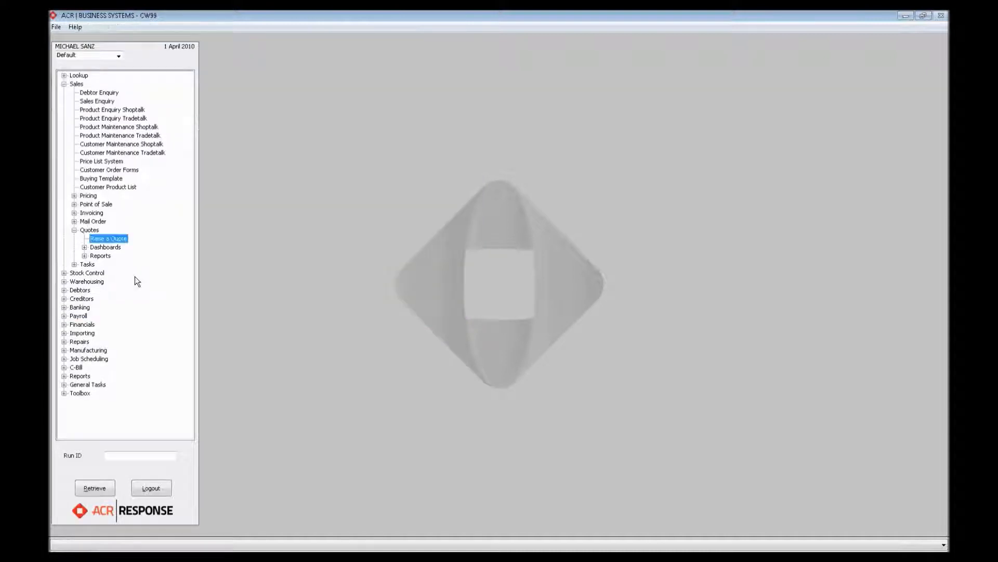
- Open Quote Maintenance and list All Quotes with Any Status for April 2010
{"action": "left_click", "coordinate": [84, 247]}
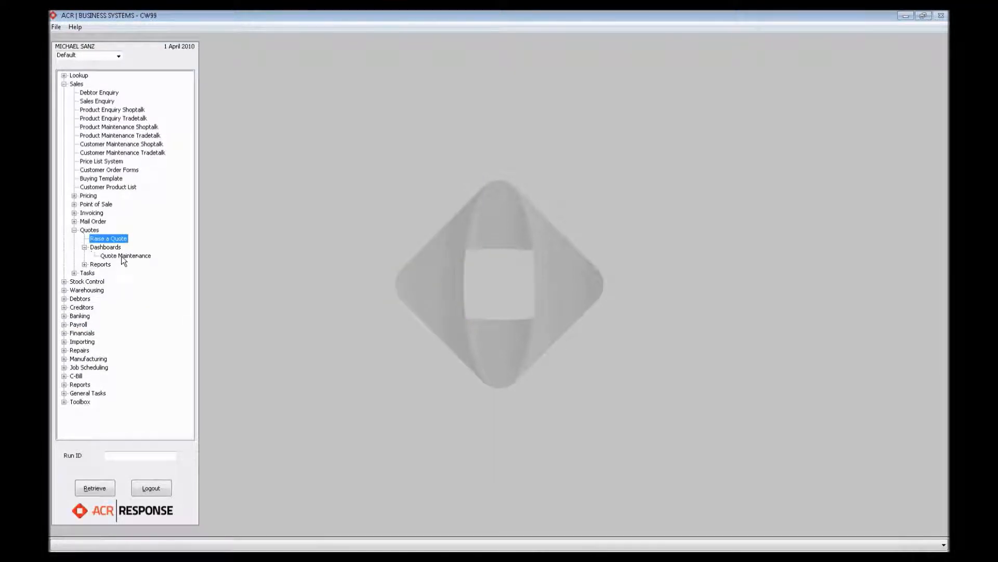
{"action": "double_click", "coordinate": [122, 255]}
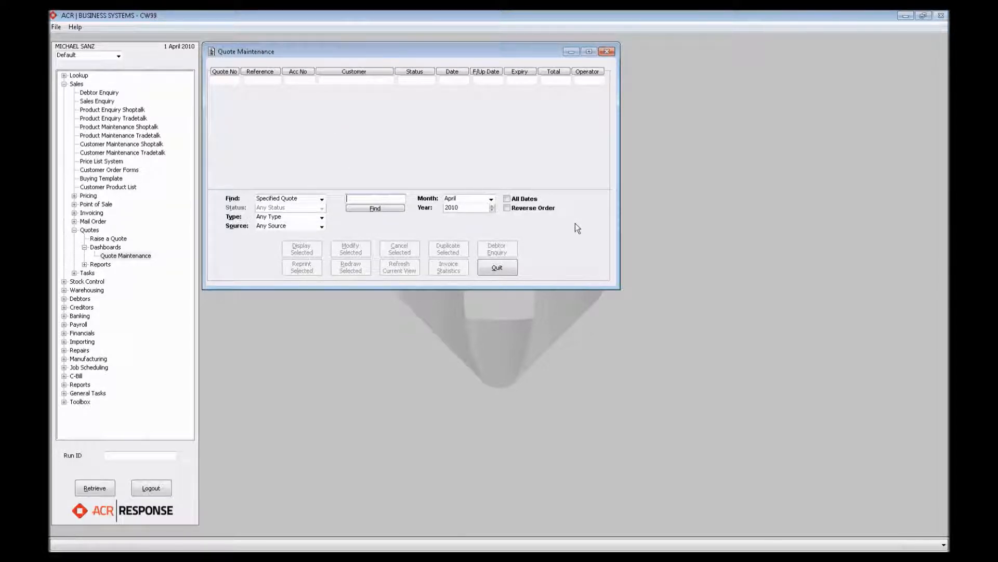
{"action": "left_click", "coordinate": [321, 199]}
{"action": "key", "text": "Up"}
{"action": "key", "text": "Up"}
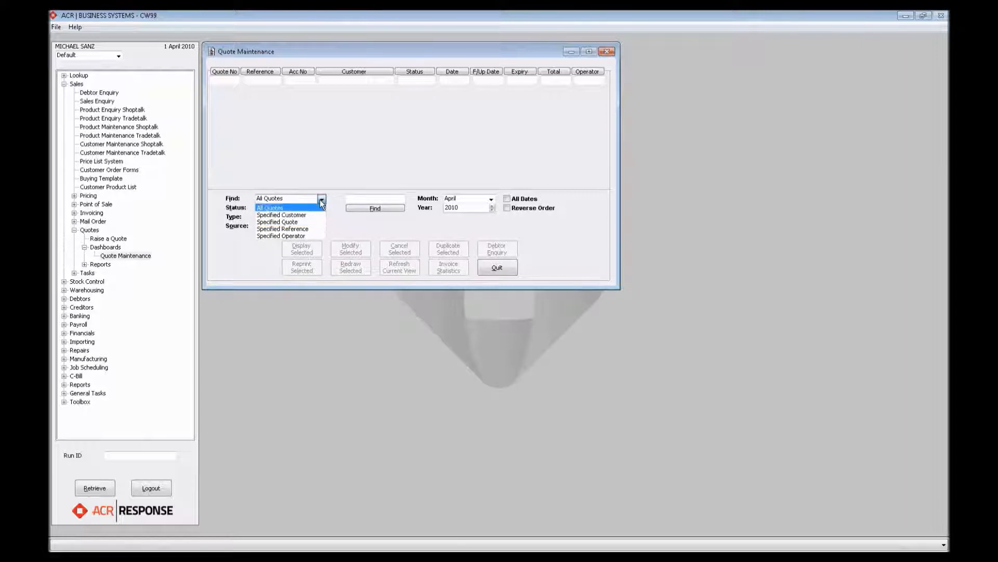
{"action": "left_click", "coordinate": [316, 204]}
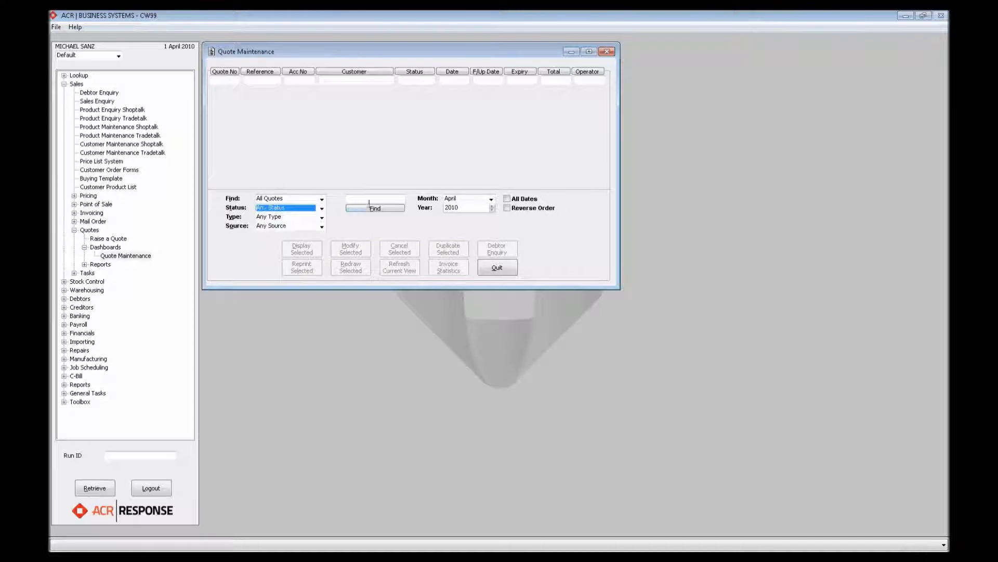
{"action": "left_click", "coordinate": [375, 208]}
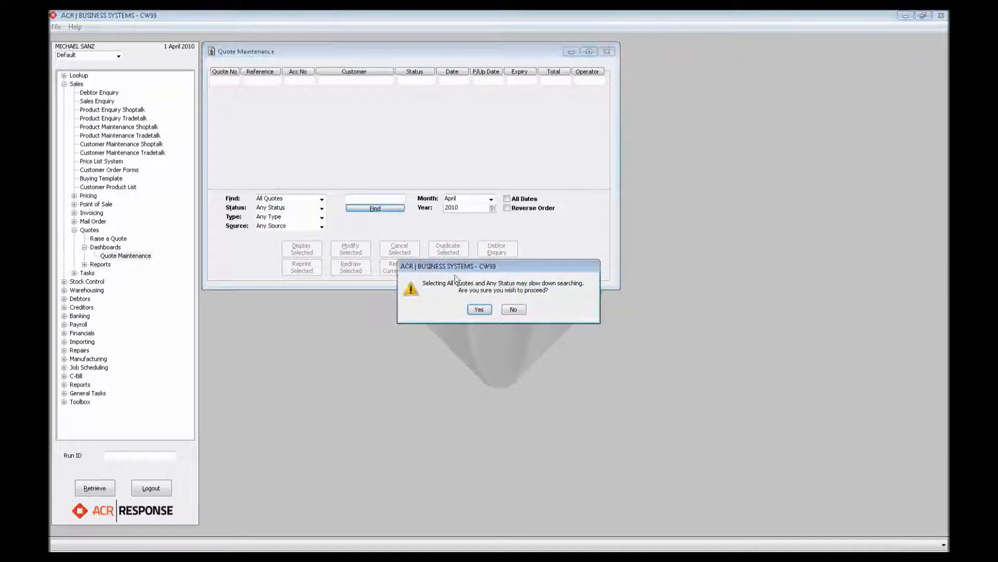
{"action": "left_click", "coordinate": [478, 310]}
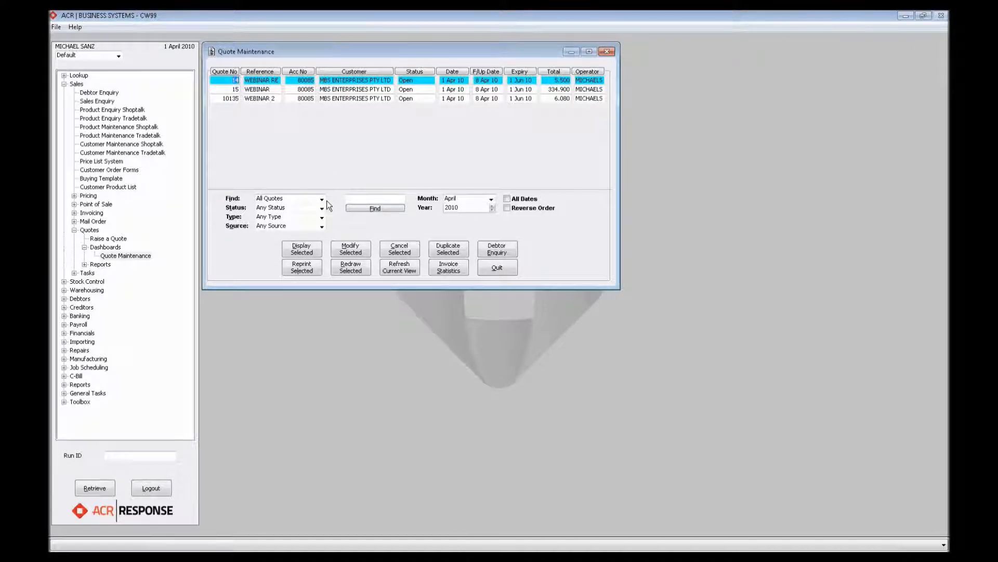
- List All Quotes with Any Status for March 2010 and look through the list
{"action": "left_click", "coordinate": [491, 199]}
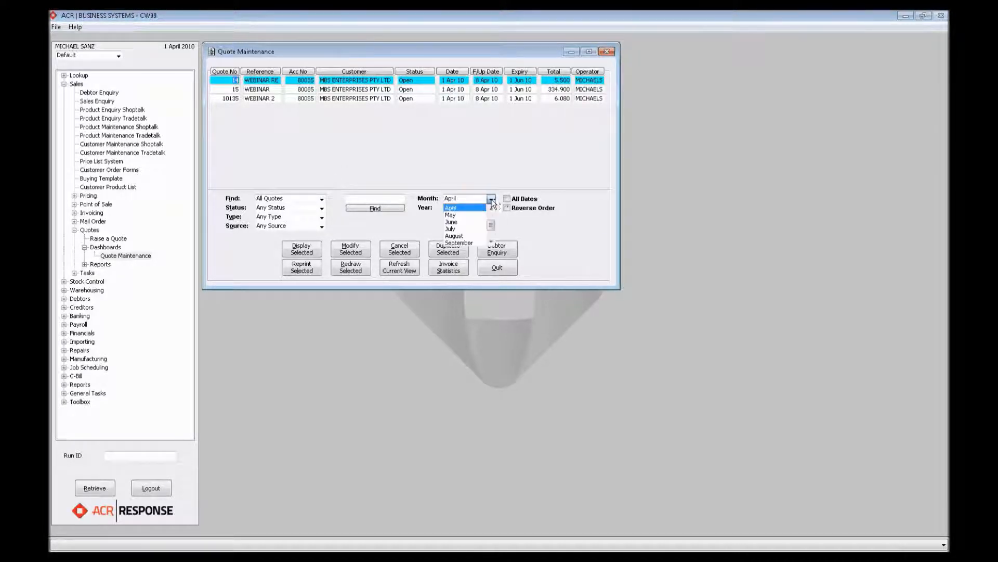
{"action": "key", "text": "Down"}
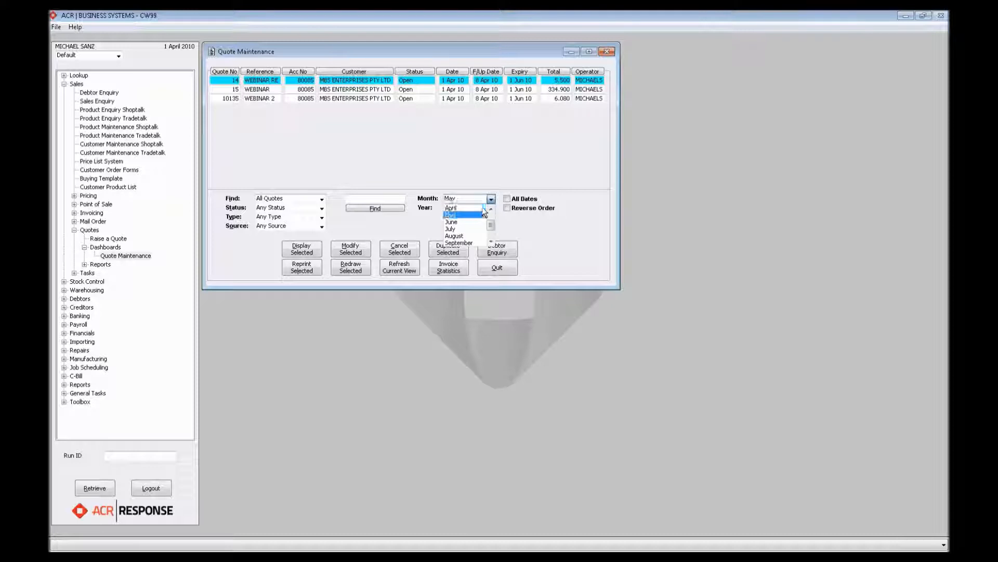
{"action": "key", "text": "Up"}
{"action": "key", "text": "Up"}
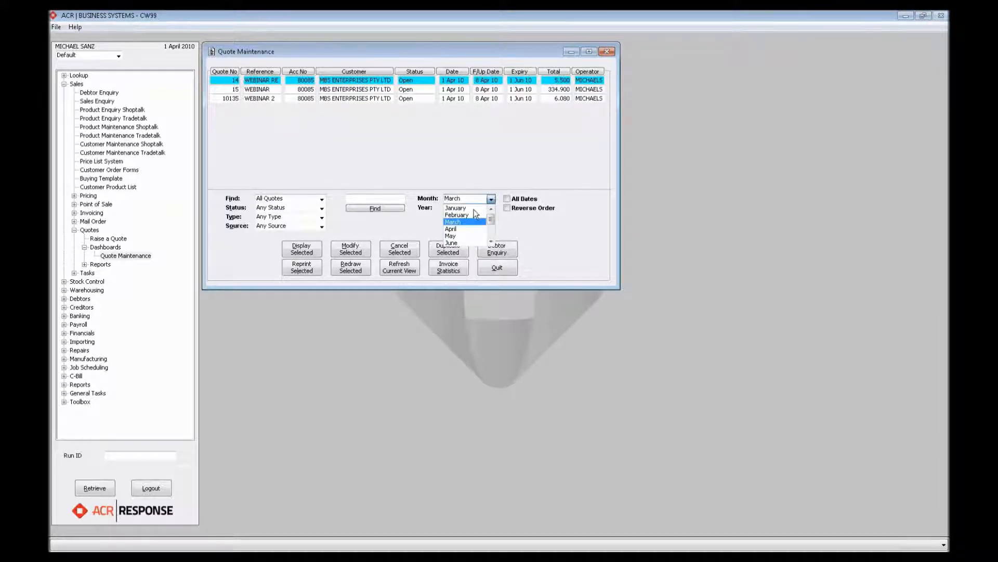
{"action": "key", "text": "Tab"}
{"action": "left_click", "coordinate": [374, 209]}
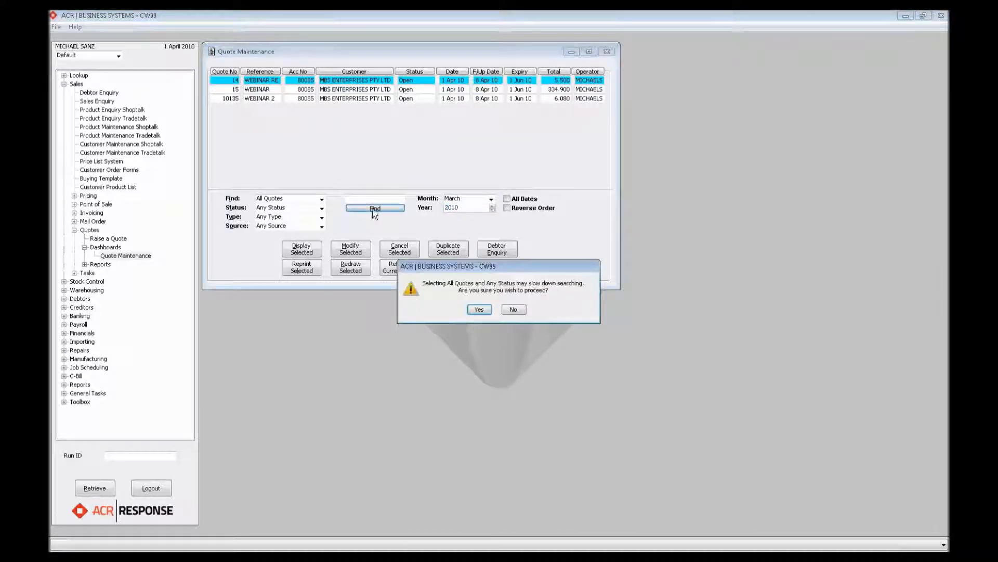
{"action": "left_click", "coordinate": [484, 308]}
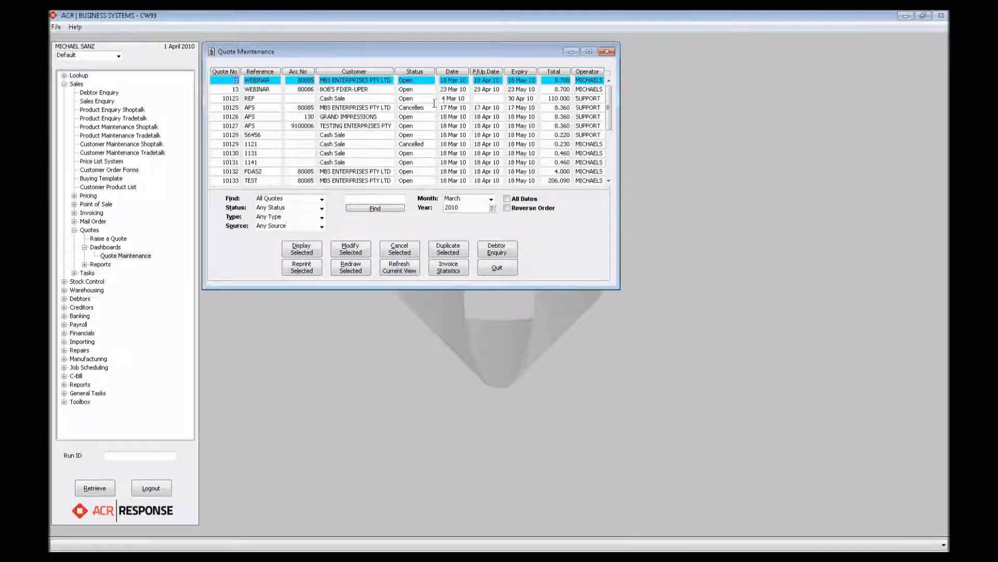
{"action": "left_click", "coordinate": [609, 180]}
{"action": "left_click_drag", "start_coordinate": [608, 180], "coordinate": [609, 180]}
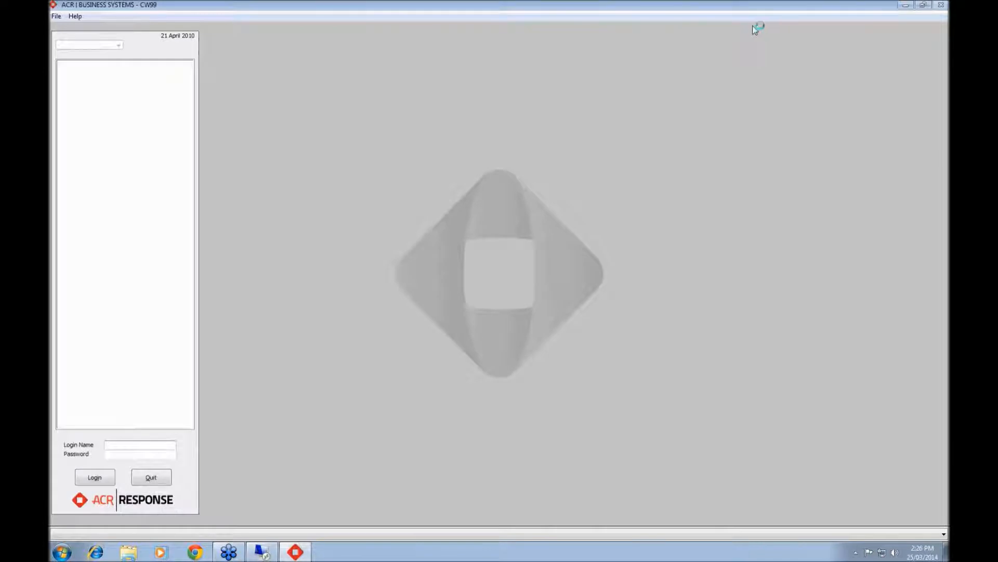
- Try to log in to ACR Business Systems with the user's login name and account password
{"action": "type", "text": "MICHAEL"}
{"action": "key", "text": "Tab"}
{"action": "type", "text": "********"}
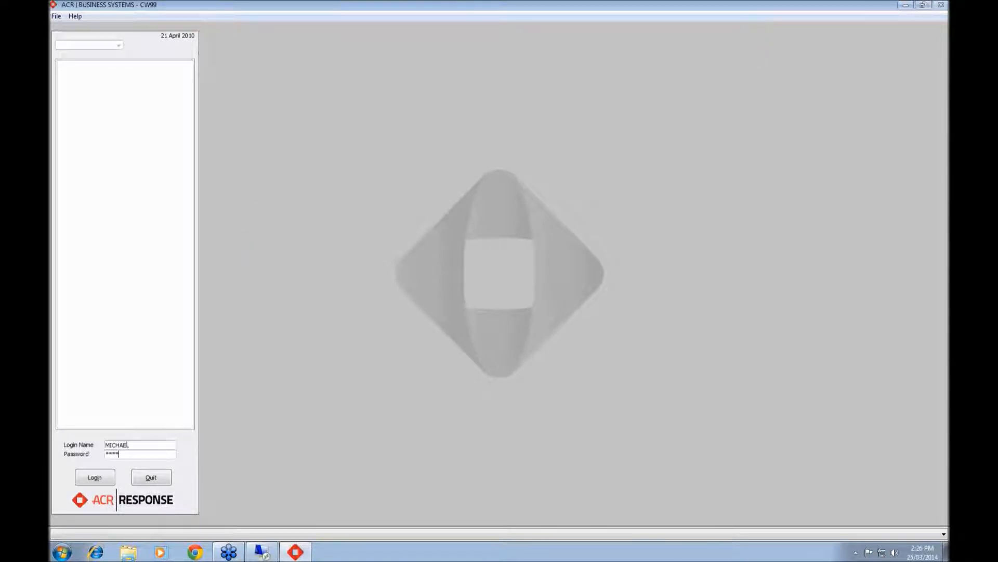
{"action": "type", "text": "*"}
{"action": "key", "text": "Return"}
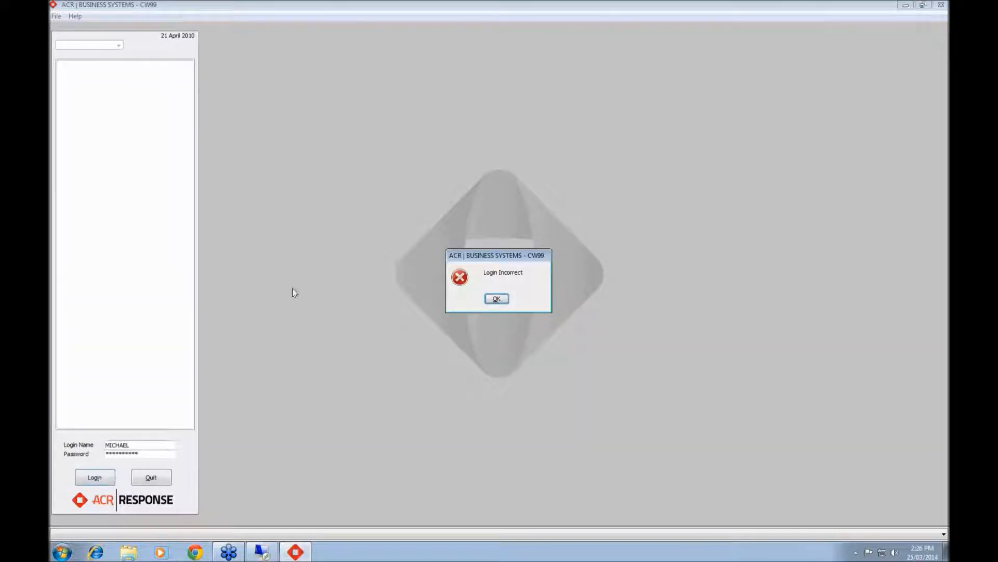
{"action": "key", "text": "Return"}
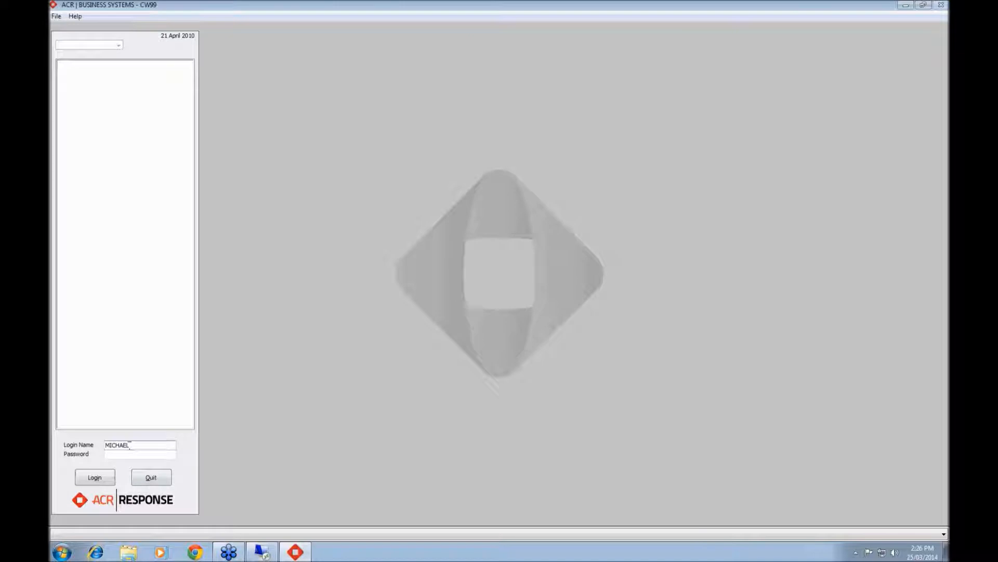
- Check the remote desktop connection and correct the login name by adding its missing final letter
{"action": "left_click", "coordinate": [275, 553]}
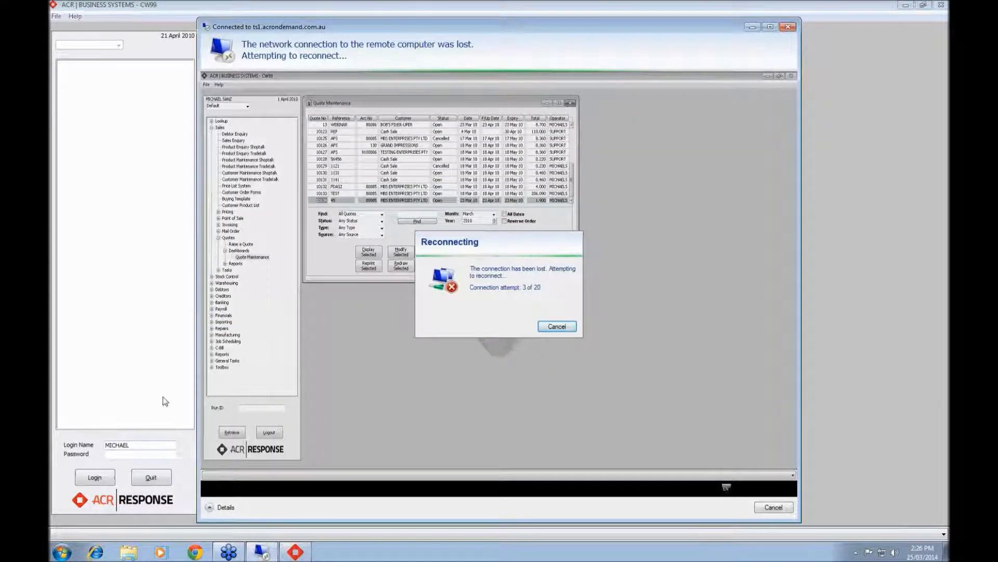
{"action": "left_click", "coordinate": [163, 396]}
{"action": "left_click", "coordinate": [150, 448]}
{"action": "type", "text": "S"}
{"action": "left_click", "coordinate": [149, 455]}
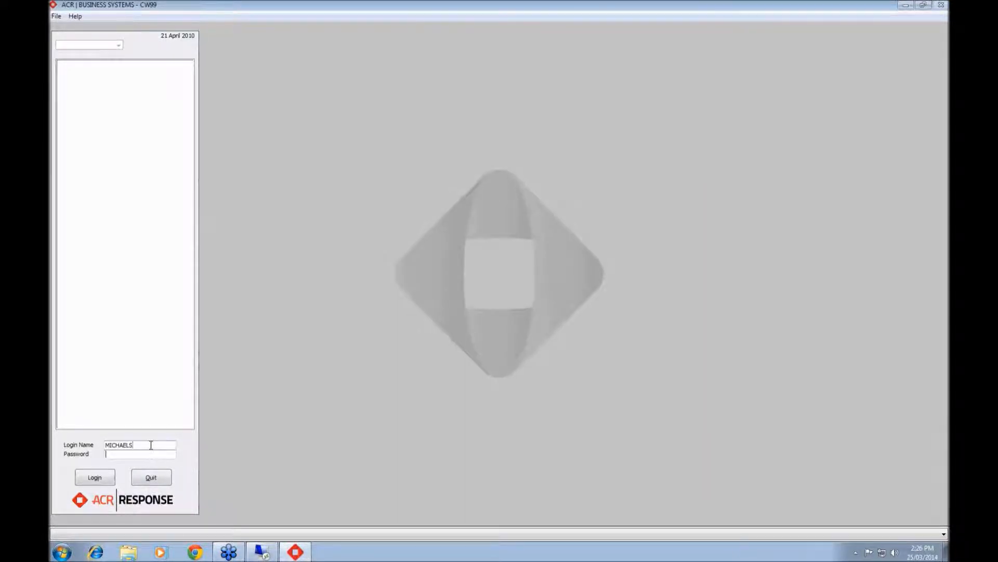
- Correct the account password entry and try to log in with the amended login name
{"action": "type", "text": "********"}
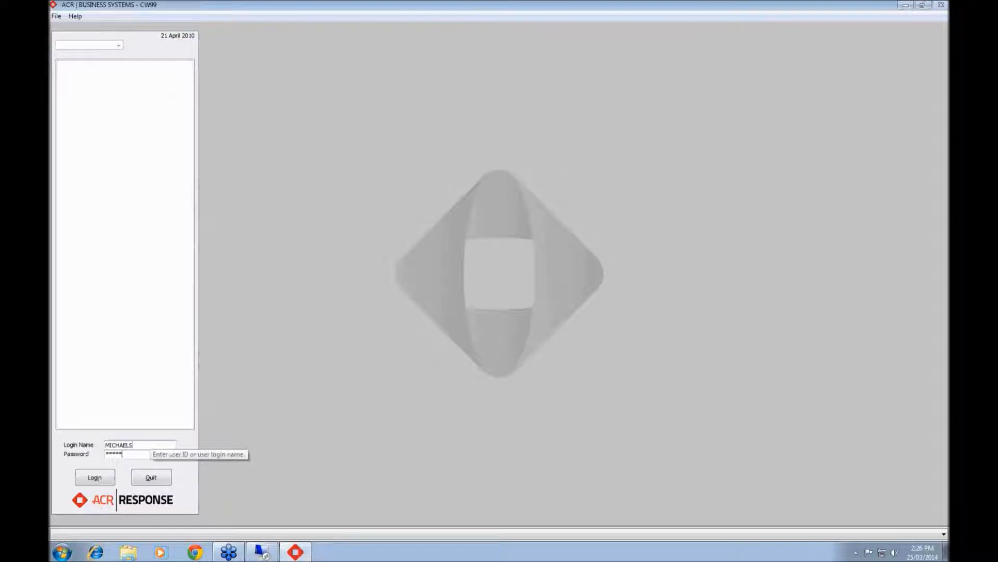
{"action": "key", "text": "BackSpace"}
{"action": "key", "text": "BackSpace"}
{"action": "key", "text": "BackSpace"}
{"action": "key", "text": "BackSpace"}
{"action": "key", "text": "BackSpace"}
{"action": "key", "text": "BackSpace"}
{"action": "key", "text": "BackSpace"}
{"action": "key", "text": "BackSpace"}
{"action": "type", "text": "***********"}
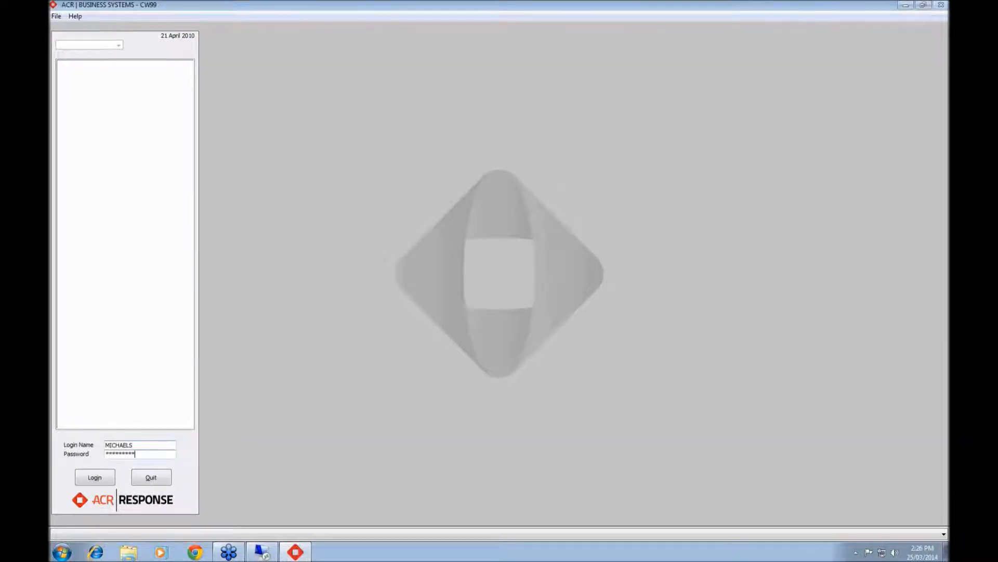
{"action": "key", "text": "Return"}
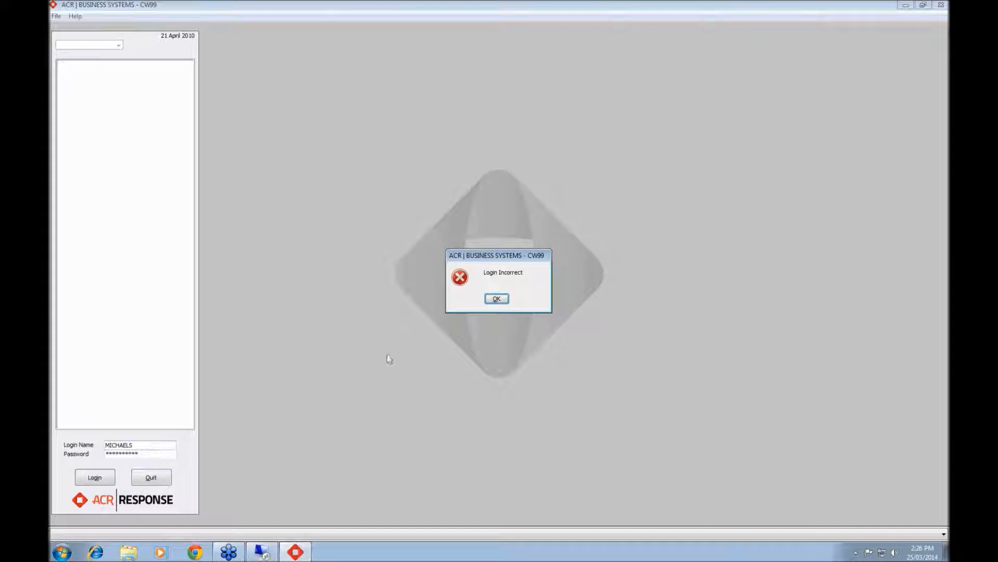
- Dismiss the login error and enter the account password again to log in
{"action": "left_click", "coordinate": [497, 299]}
{"action": "type", "text": "***"}
{"action": "key", "text": "Return"}
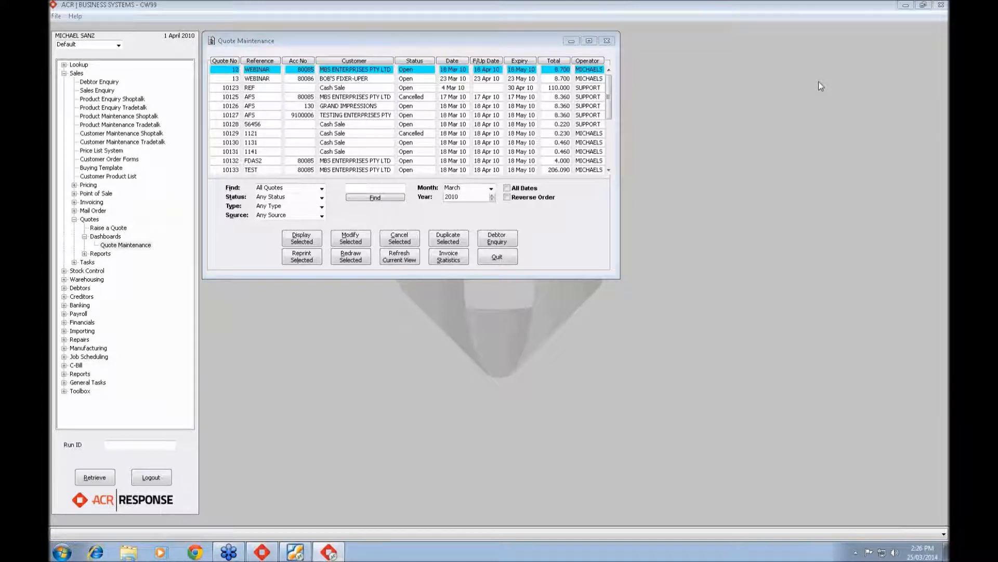
- Set the quote search to All Dates and Specified Customer
{"action": "left_click", "coordinate": [507, 188]}
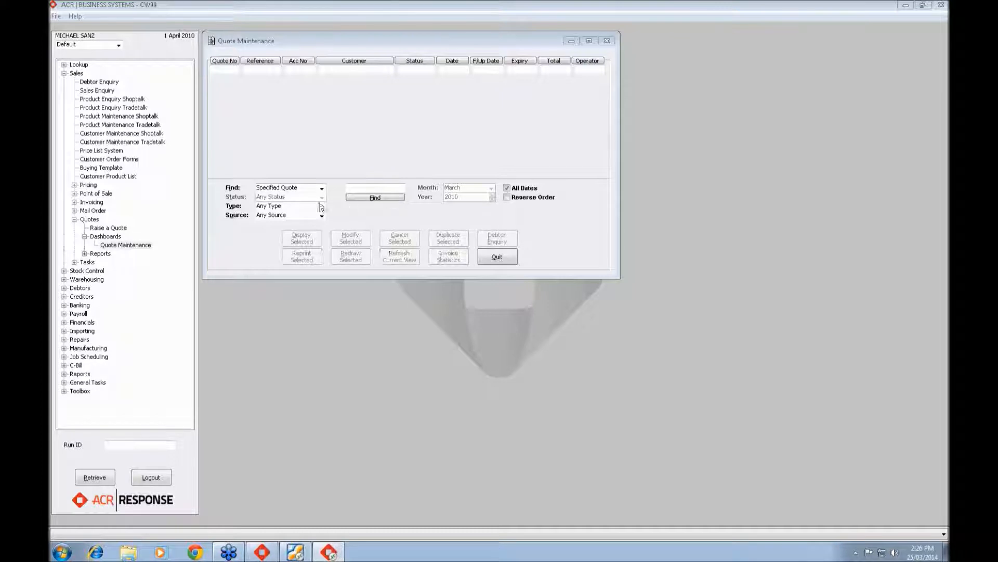
{"action": "left_click", "coordinate": [322, 187]}
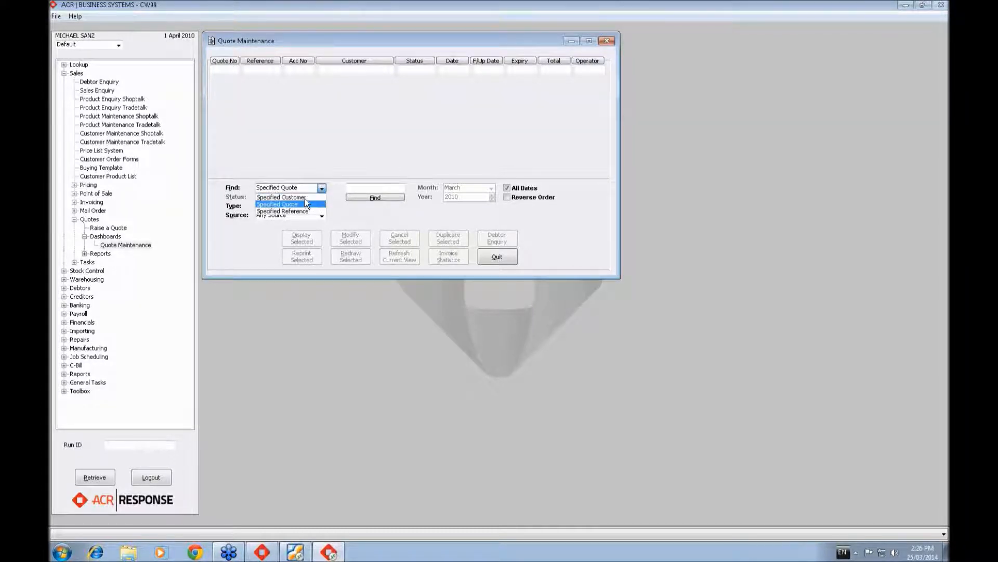
{"action": "left_click", "coordinate": [308, 204]}
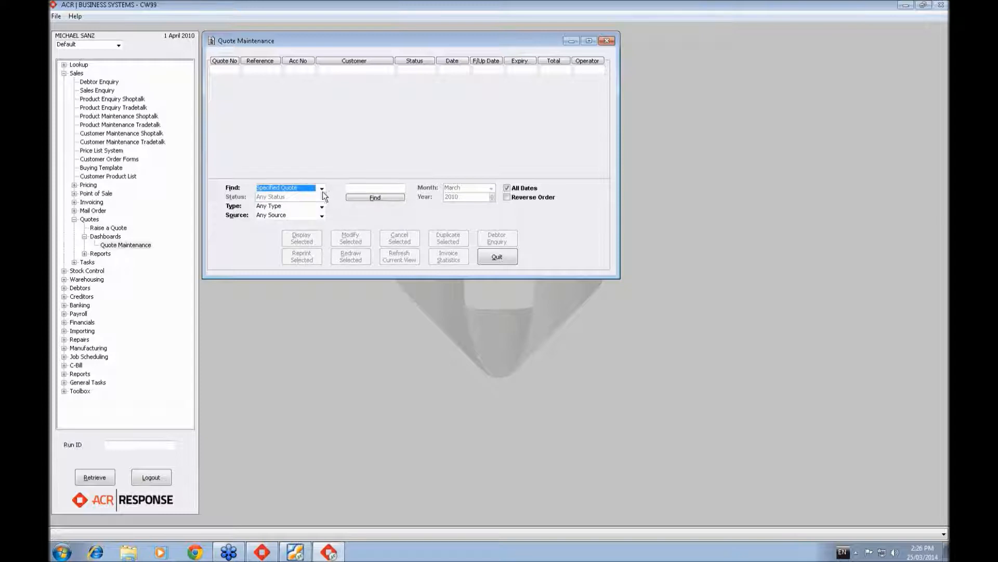
{"action": "left_click", "coordinate": [322, 188]}
{"action": "key", "text": "Up"}
{"action": "key", "text": "Return"}
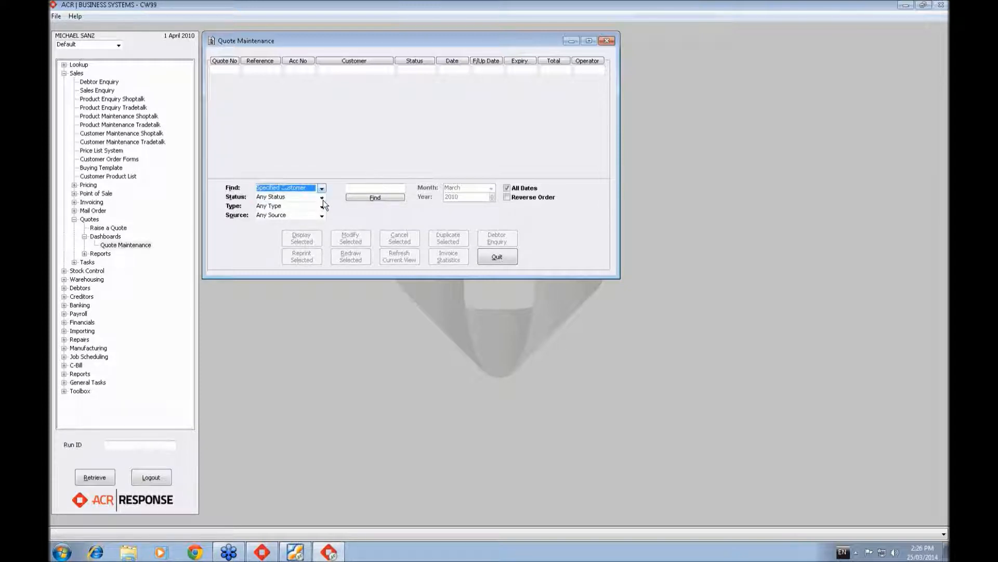
{"action": "key", "text": "Tab"}
- Search for quotes by the customer's account number, choosing MBS ENTERPRISES PTY LTD as the customer
{"action": "left_click", "coordinate": [369, 187]}
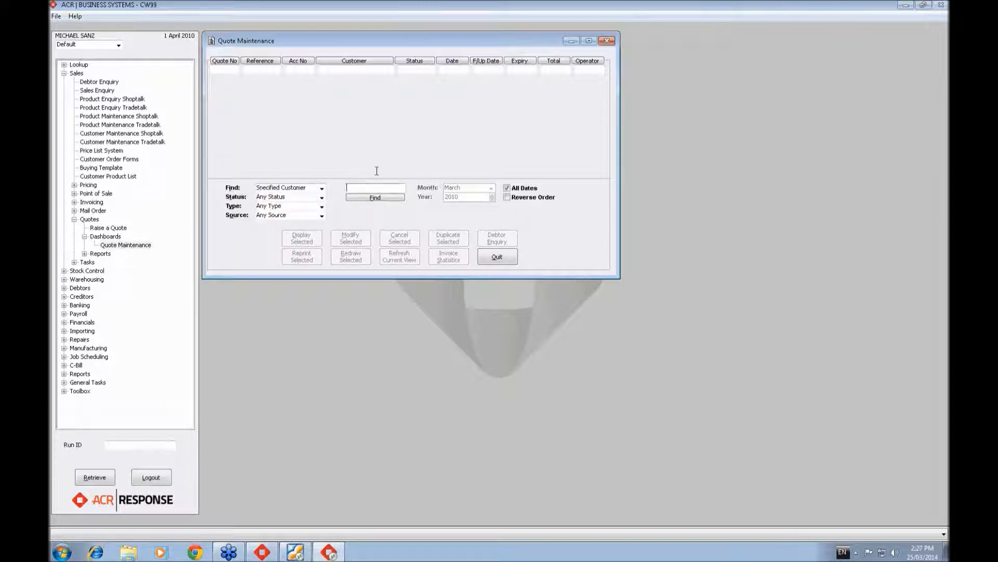
{"action": "type", "text": "80085"}
{"action": "left_click", "coordinate": [383, 198]}
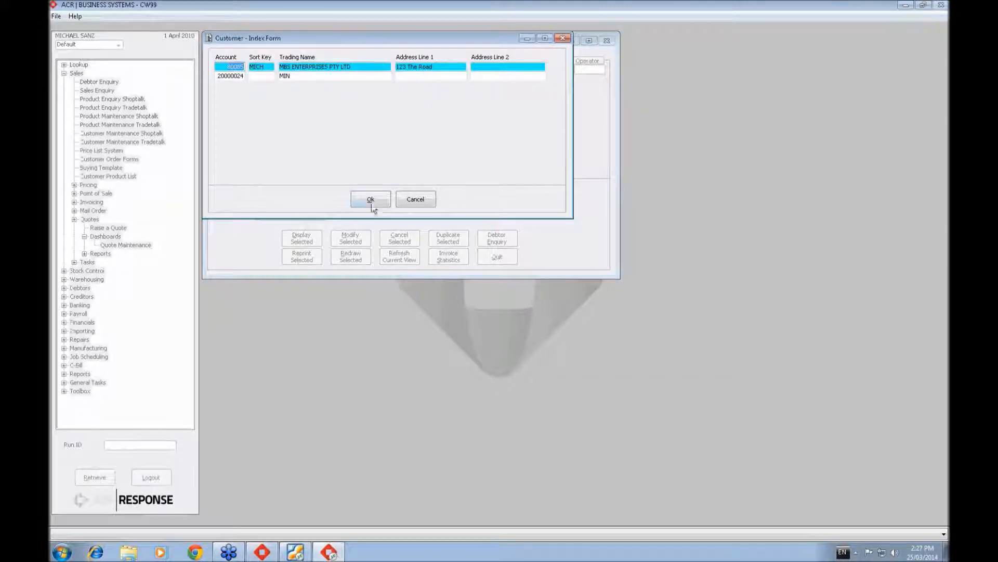
{"action": "left_click", "coordinate": [370, 200]}
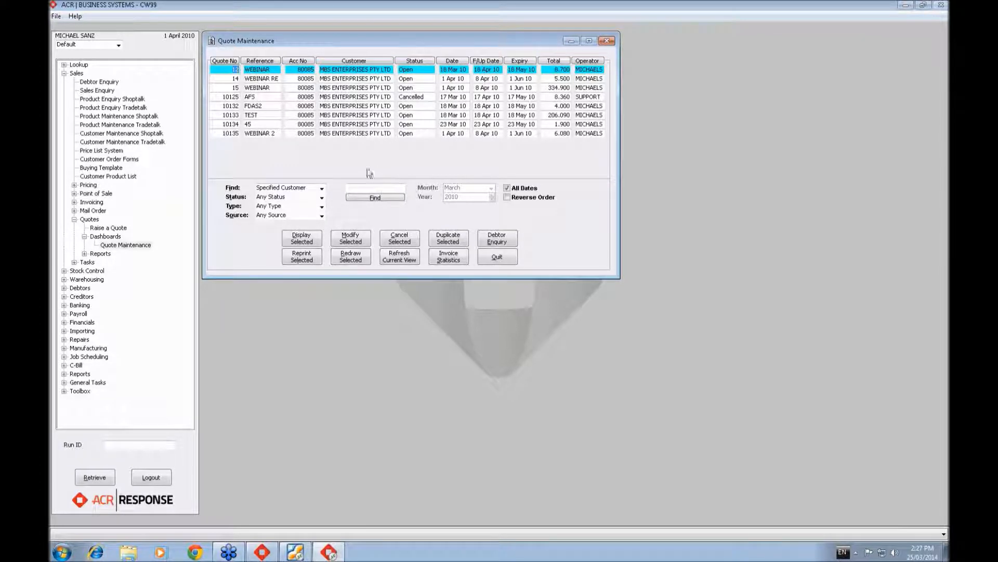
- Turn off All Dates and set the quote search to All Quotes with the Expired status
{"action": "left_click", "coordinate": [507, 188]}
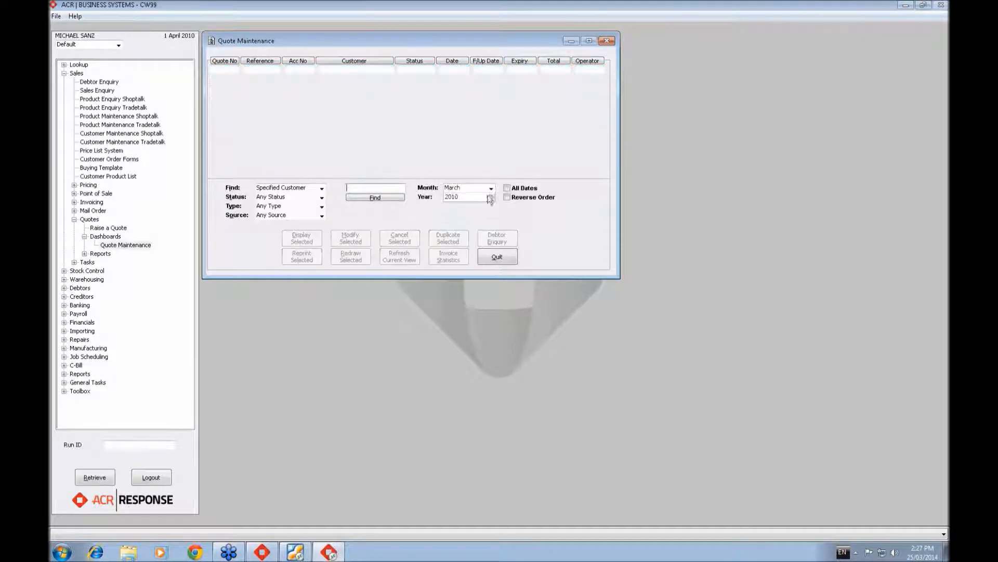
{"action": "left_click", "coordinate": [322, 188]}
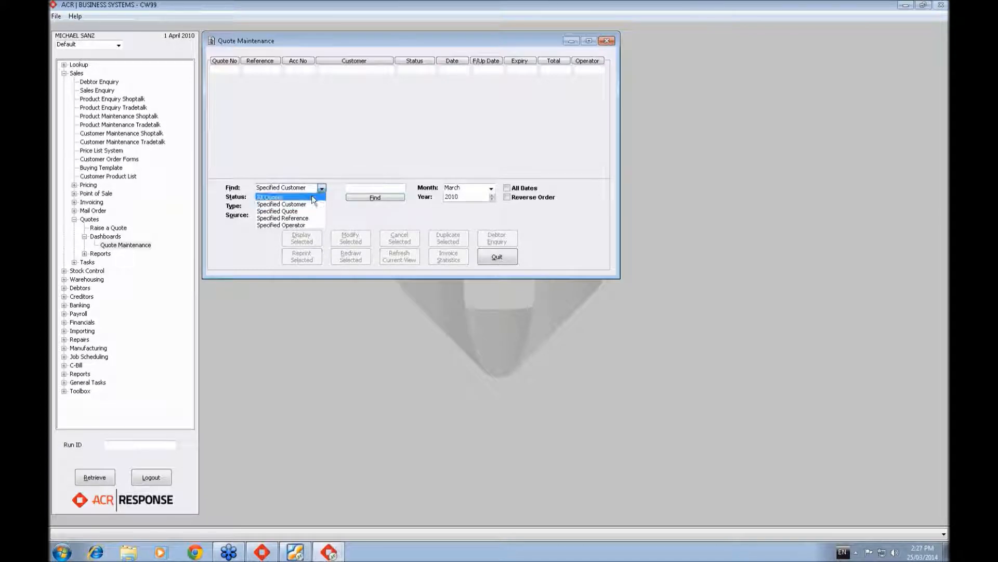
{"action": "left_click", "coordinate": [316, 197]}
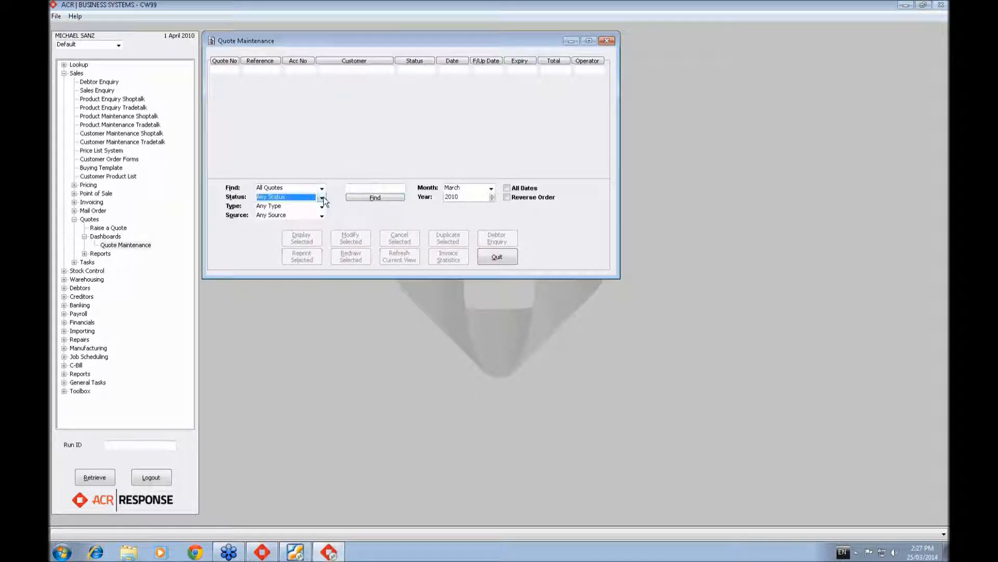
{"action": "left_click", "coordinate": [323, 197]}
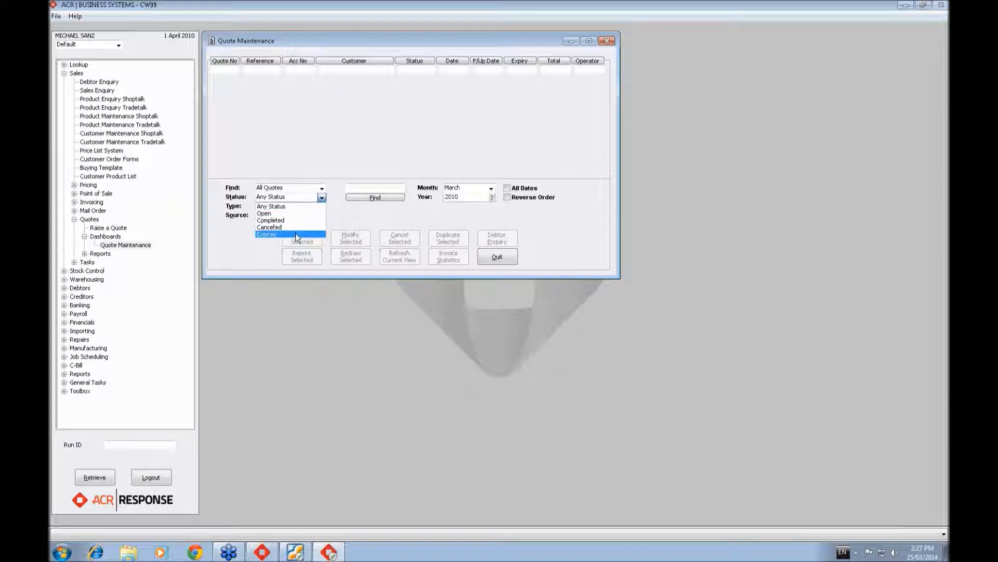
{"action": "key", "text": "Down"}
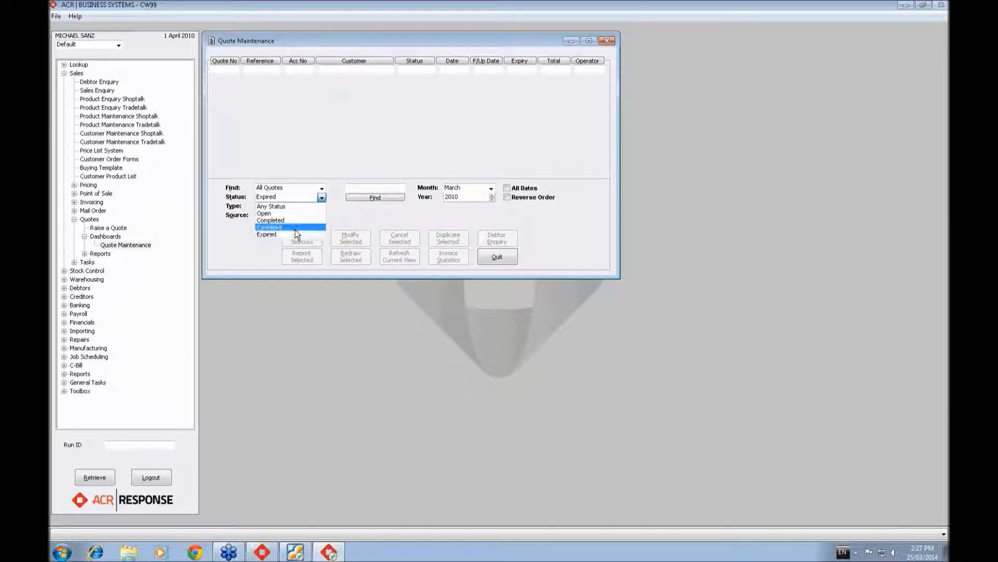
{"action": "left_click", "coordinate": [296, 232]}
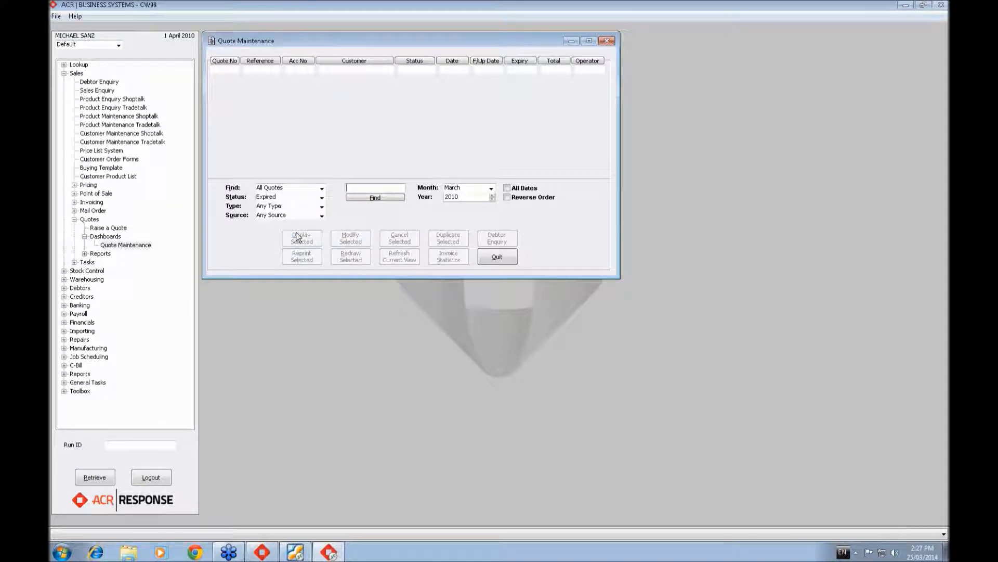
- Search for the expired quotes dated February 2010
{"action": "left_click", "coordinate": [492, 189]}
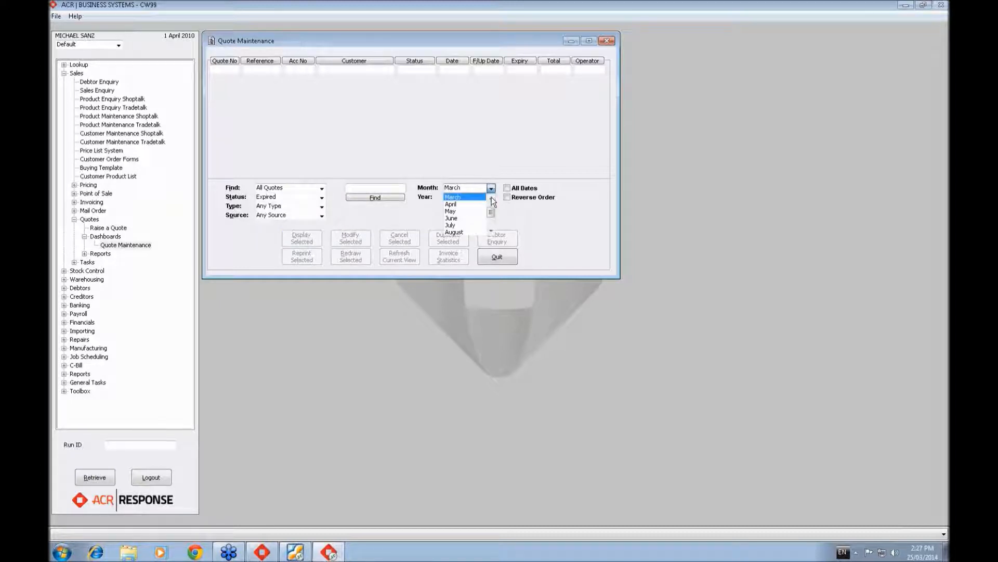
{"action": "left_click", "coordinate": [491, 196]}
{"action": "left_click", "coordinate": [491, 188]}
{"action": "left_click", "coordinate": [491, 189]}
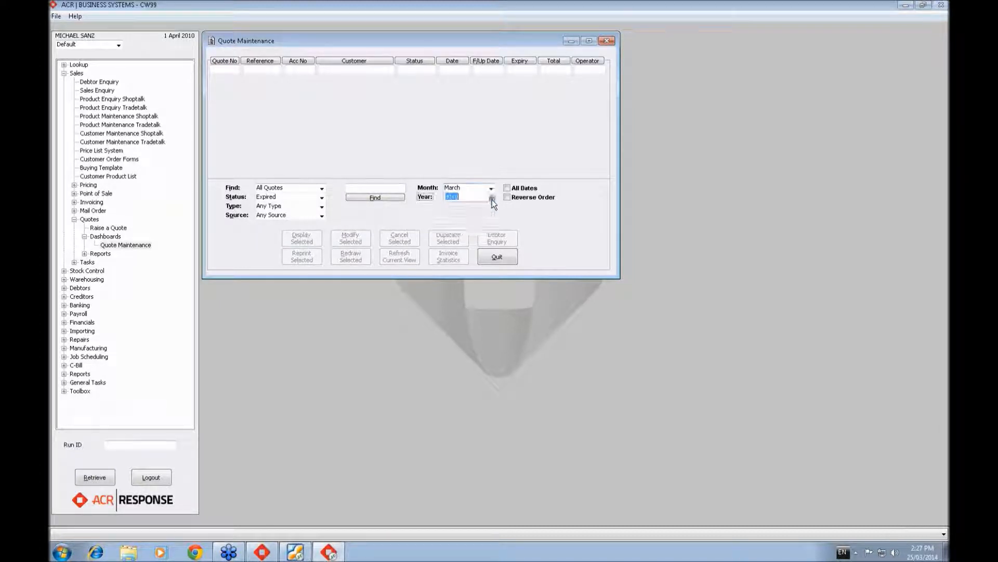
{"action": "left_click", "coordinate": [491, 189]}
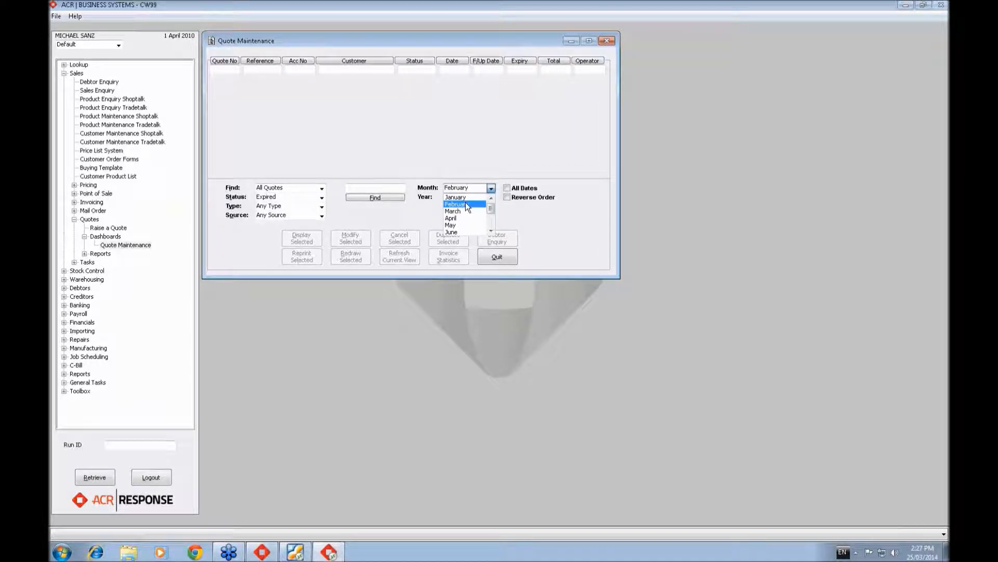
{"action": "left_click", "coordinate": [466, 203]}
{"action": "left_click", "coordinate": [373, 197]}
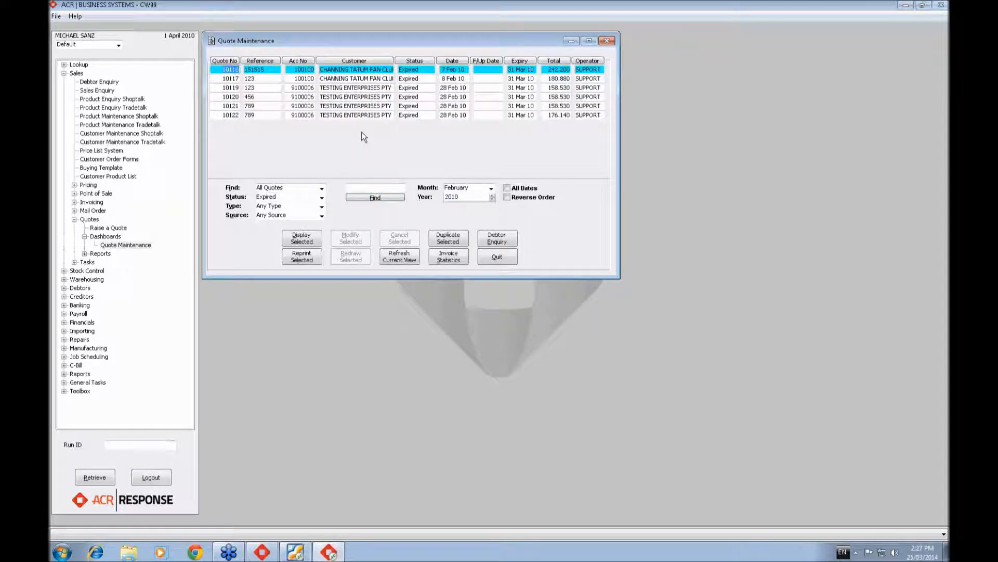
- Search all quotes for March 2010 with Any Status and the Template Quote type, accepting the slow search
{"action": "left_click", "coordinate": [321, 207]}
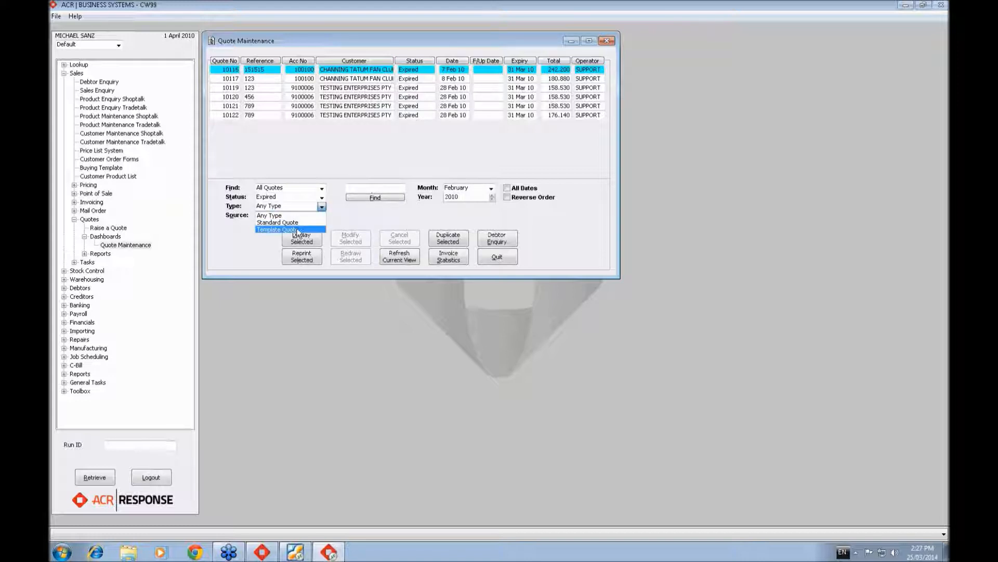
{"action": "left_click", "coordinate": [343, 222]}
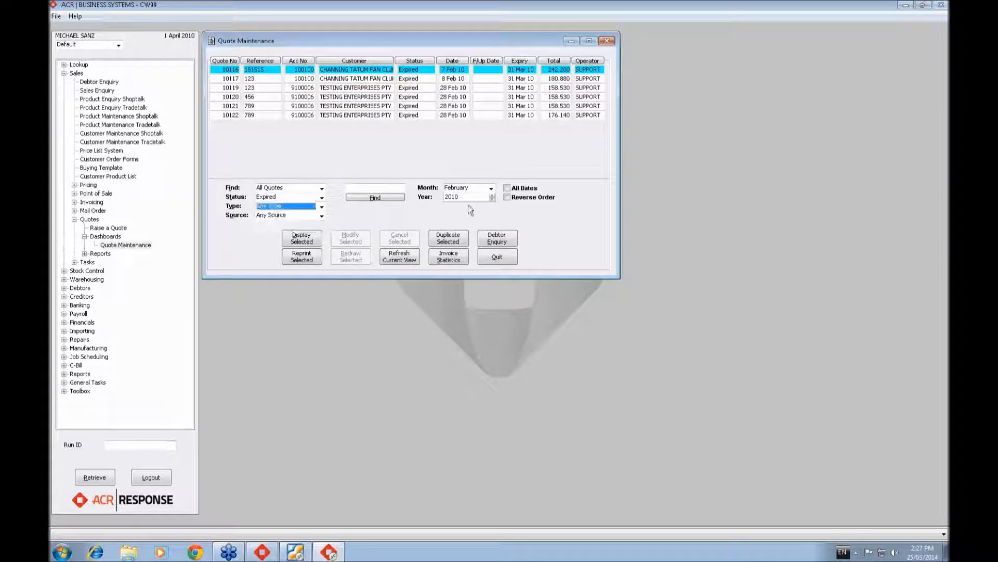
{"action": "left_click", "coordinate": [491, 188]}
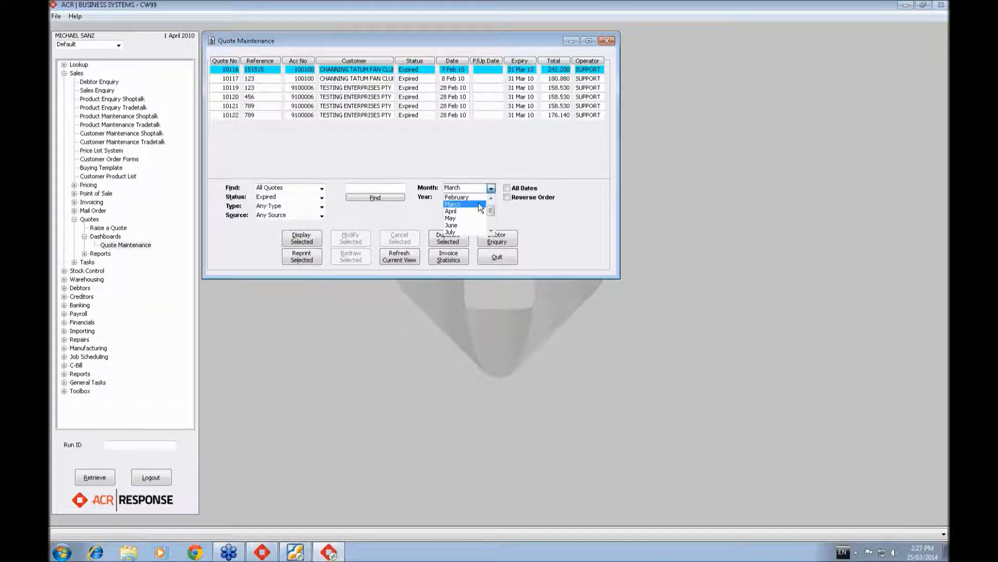
{"action": "left_click", "coordinate": [479, 204]}
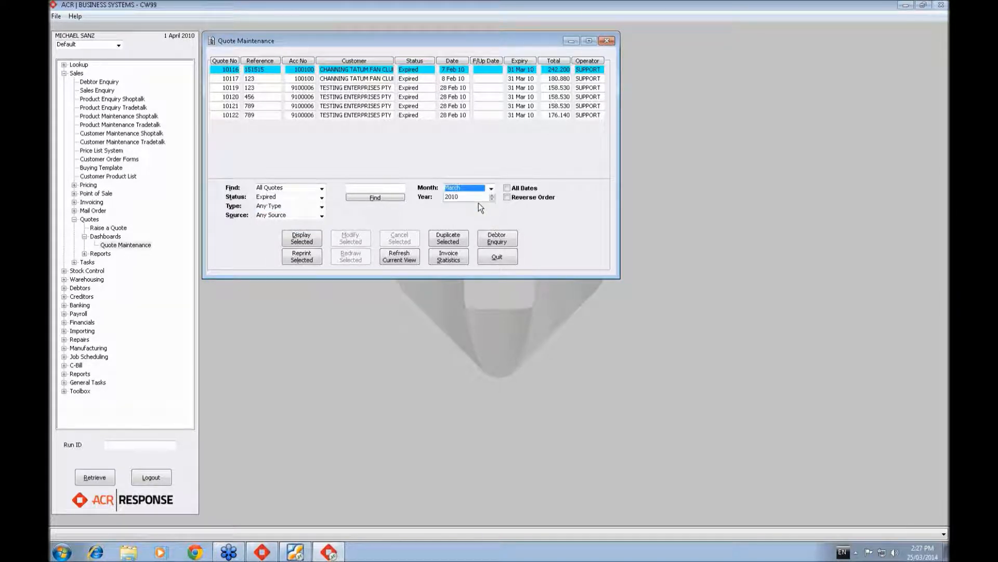
{"action": "left_click", "coordinate": [321, 198]}
{"action": "left_click", "coordinate": [317, 206]}
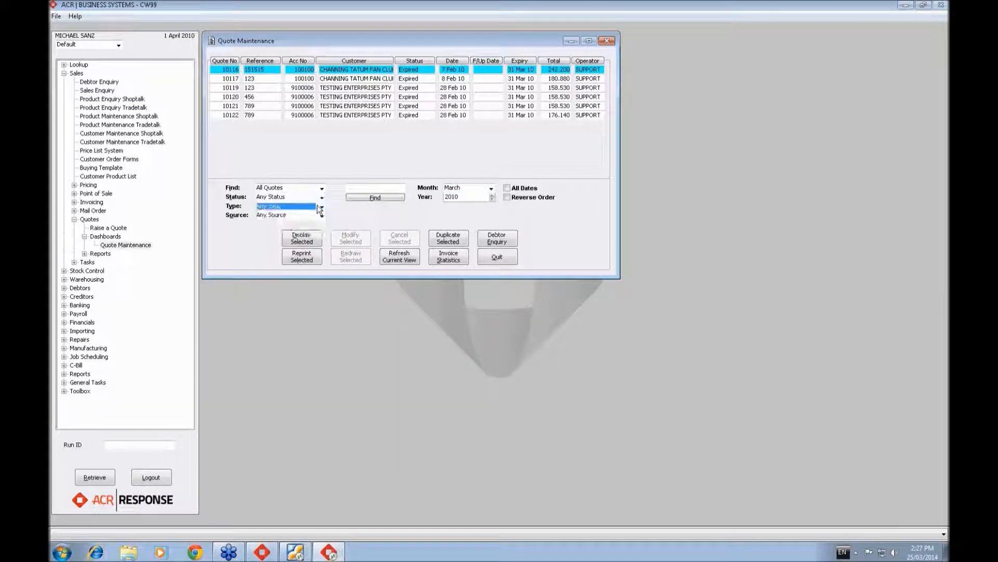
{"action": "left_click", "coordinate": [320, 206]}
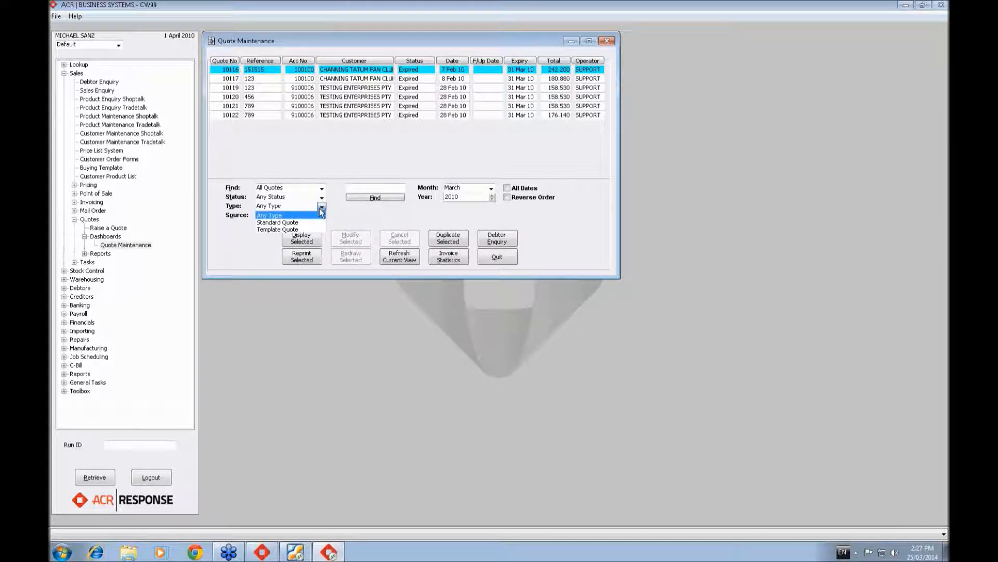
{"action": "left_click", "coordinate": [280, 230]}
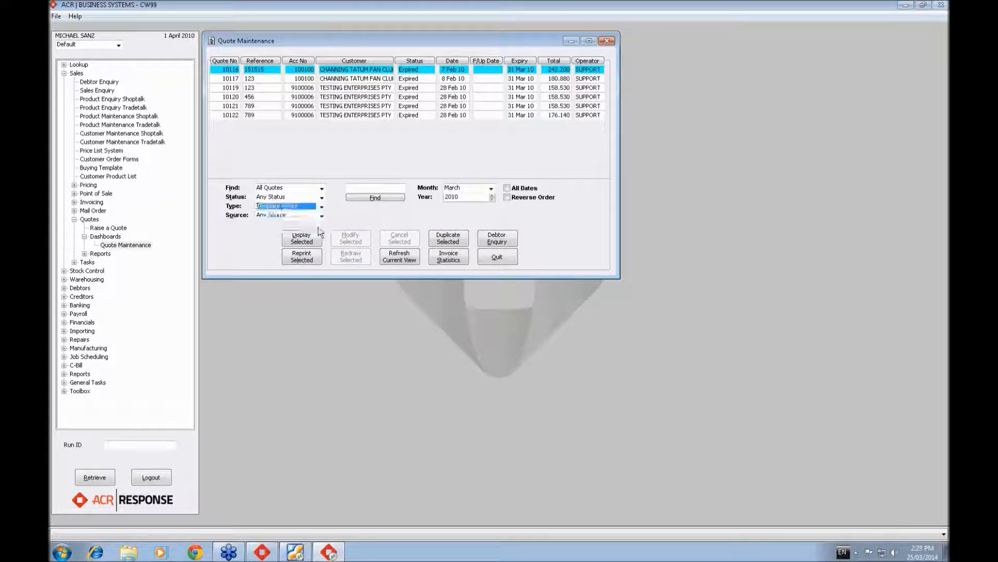
{"action": "left_click", "coordinate": [370, 197]}
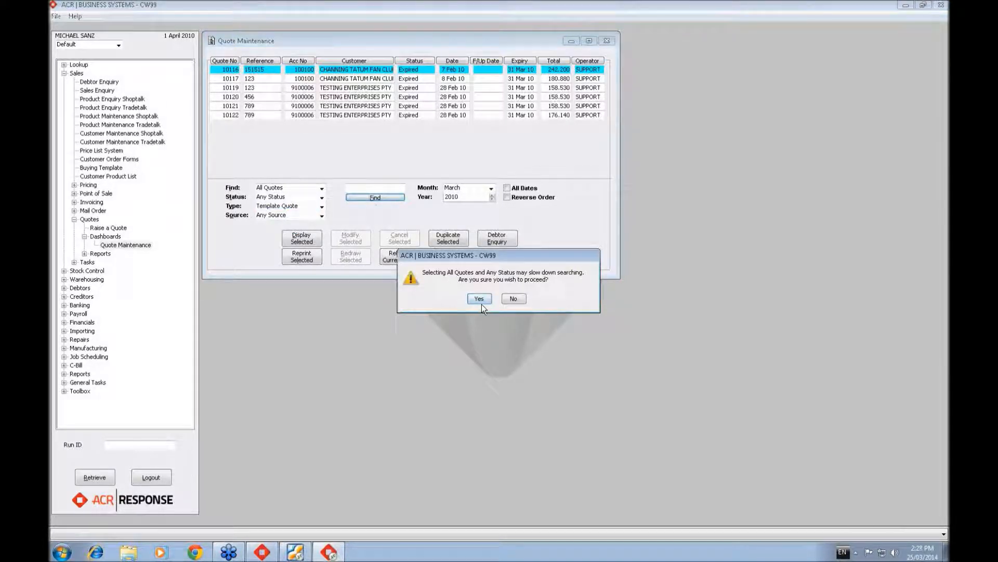
{"action": "left_click", "coordinate": [481, 299]}
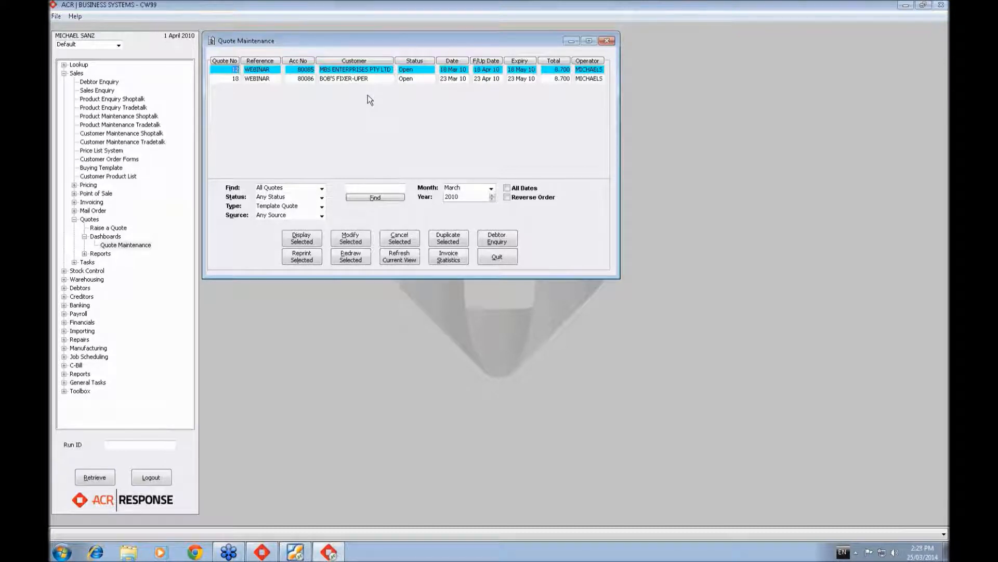
- Change the search month to April and find that month's template quotes of any status
{"action": "left_click", "coordinate": [491, 188]}
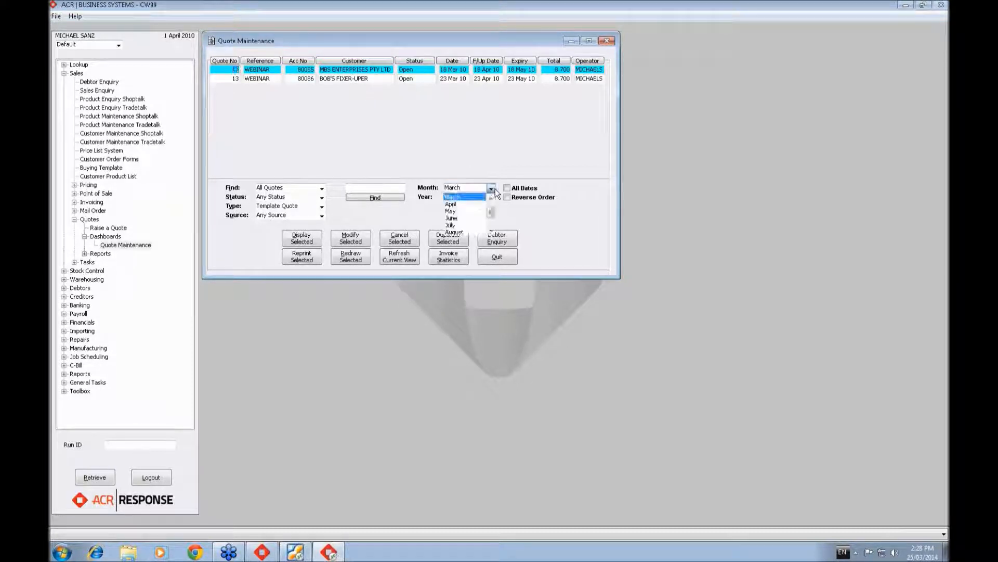
{"action": "left_click", "coordinate": [484, 201]}
{"action": "left_click", "coordinate": [491, 189]}
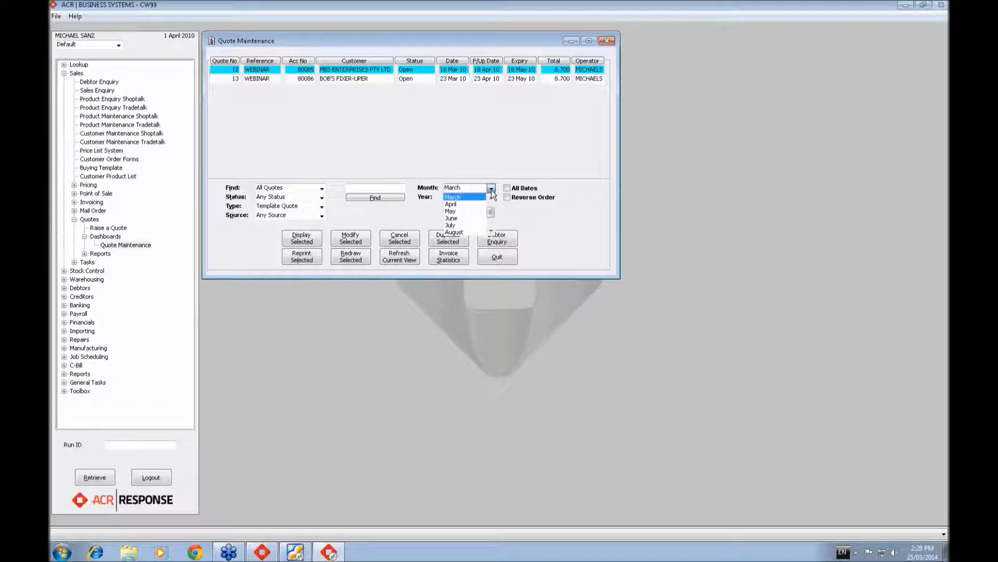
{"action": "key", "text": "a"}
{"action": "left_click", "coordinate": [466, 204]}
{"action": "left_click", "coordinate": [491, 189]}
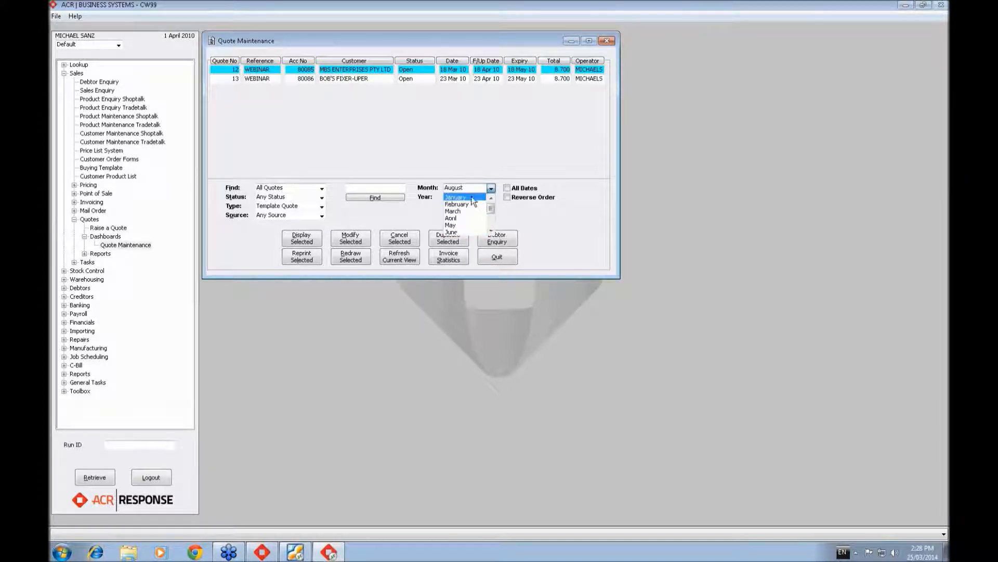
{"action": "key", "text": "a"}
{"action": "key", "text": "Return"}
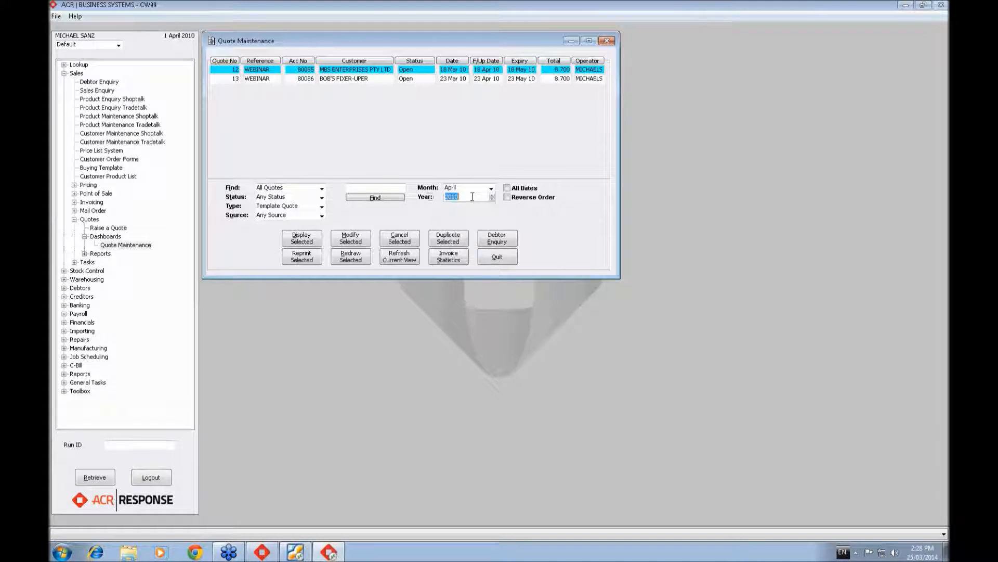
{"action": "left_click", "coordinate": [375, 197]}
{"action": "left_click", "coordinate": [478, 299]}
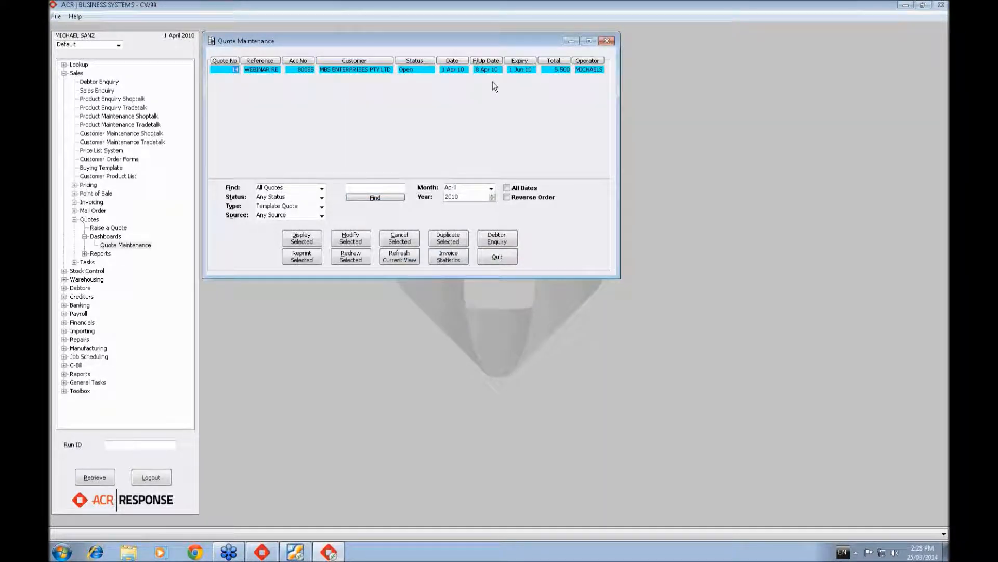
- Keep the source filter at Any Source and redraw the WEBINAR RE template quote without changing the debtors date
{"action": "left_click", "coordinate": [322, 216]}
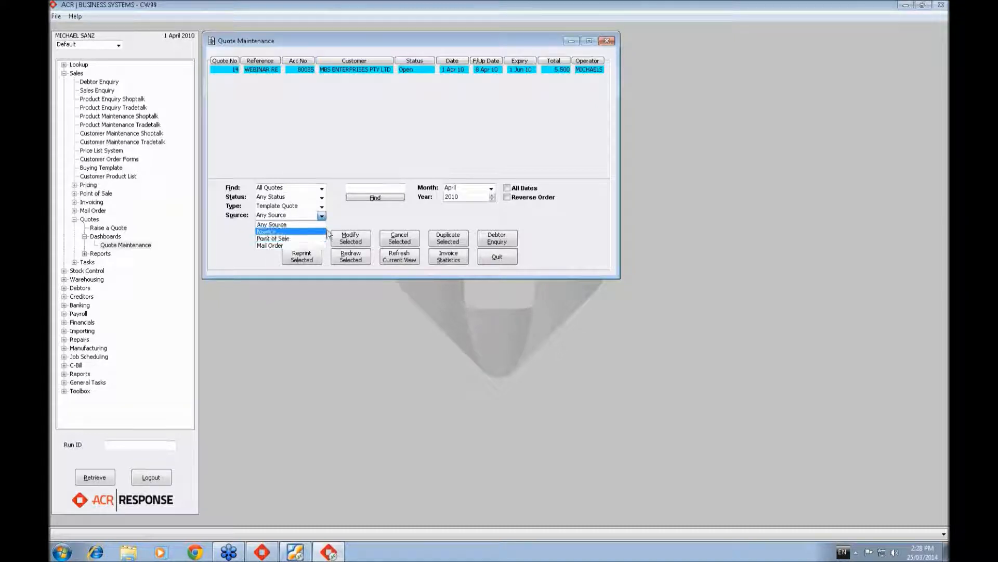
{"action": "left_click", "coordinate": [285, 224]}
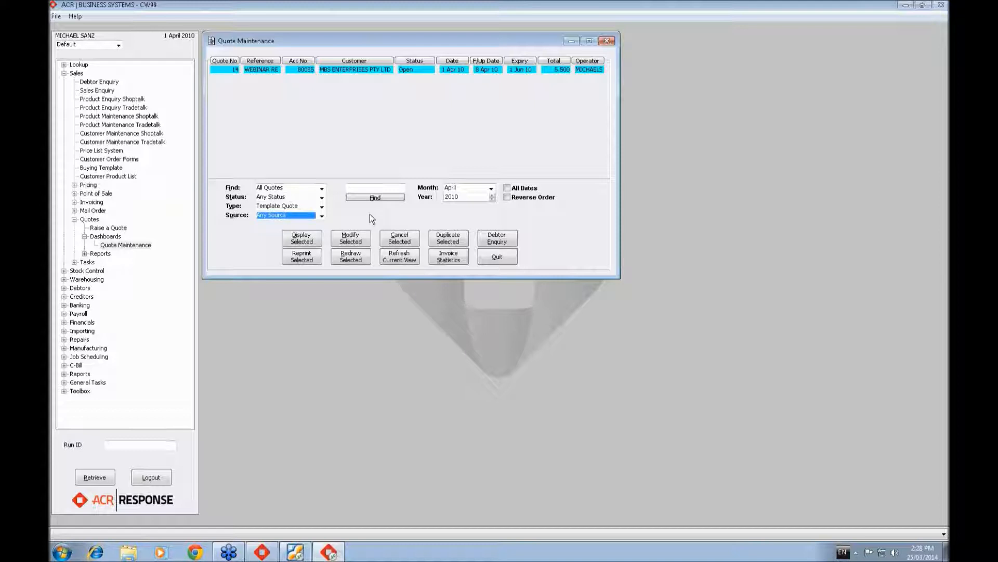
{"action": "left_click", "coordinate": [346, 256]}
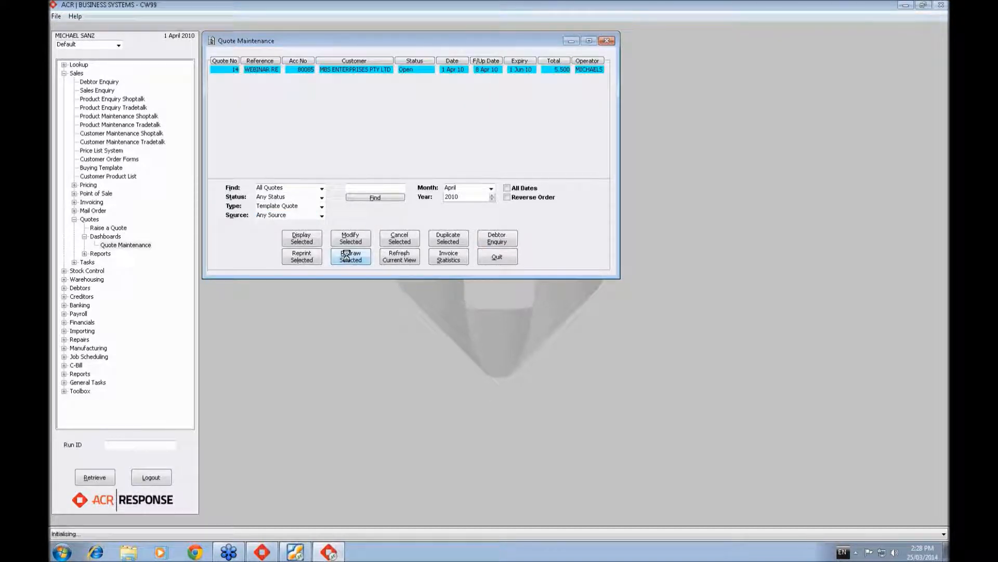
{"action": "left_click", "coordinate": [503, 303]}
{"action": "left_click", "coordinate": [514, 301]}
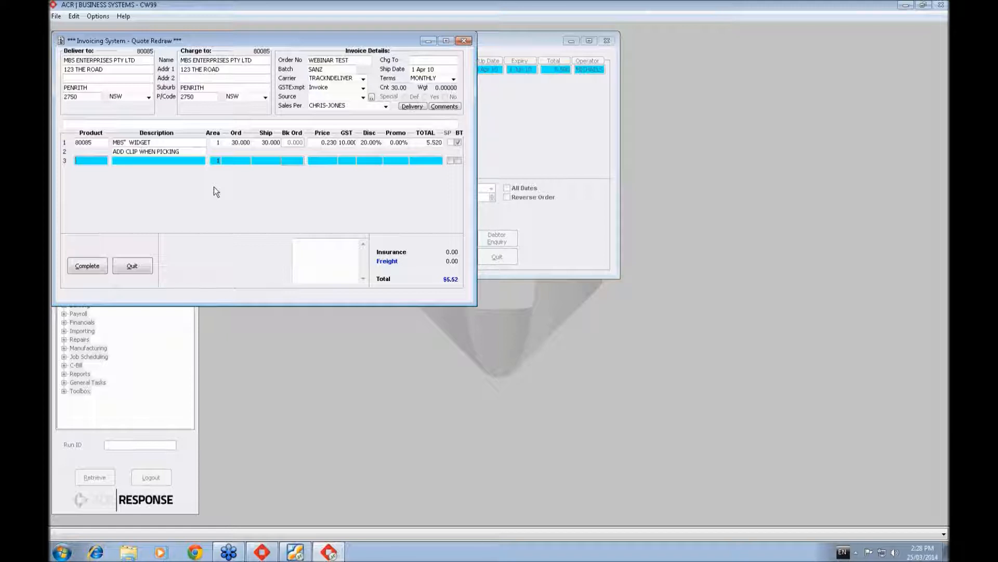
- Complete the redrawn quote's invoice, printing it immediately as a picking slip with only the Normal Copy
{"action": "left_click", "coordinate": [96, 267]}
{"action": "key", "text": "Return"}
{"action": "left_click", "coordinate": [96, 267]}
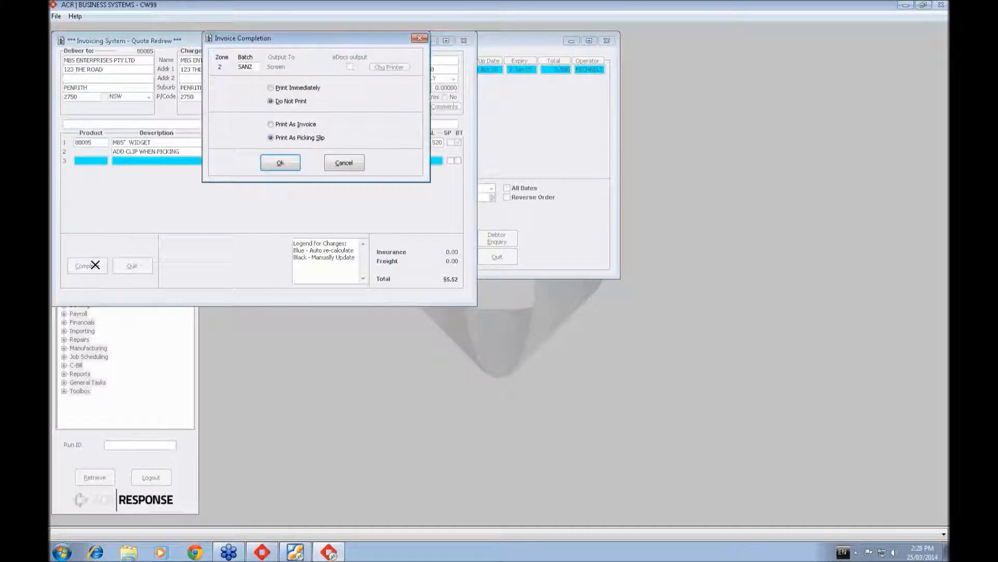
{"action": "left_click", "coordinate": [285, 88]}
{"action": "left_click", "coordinate": [280, 163]}
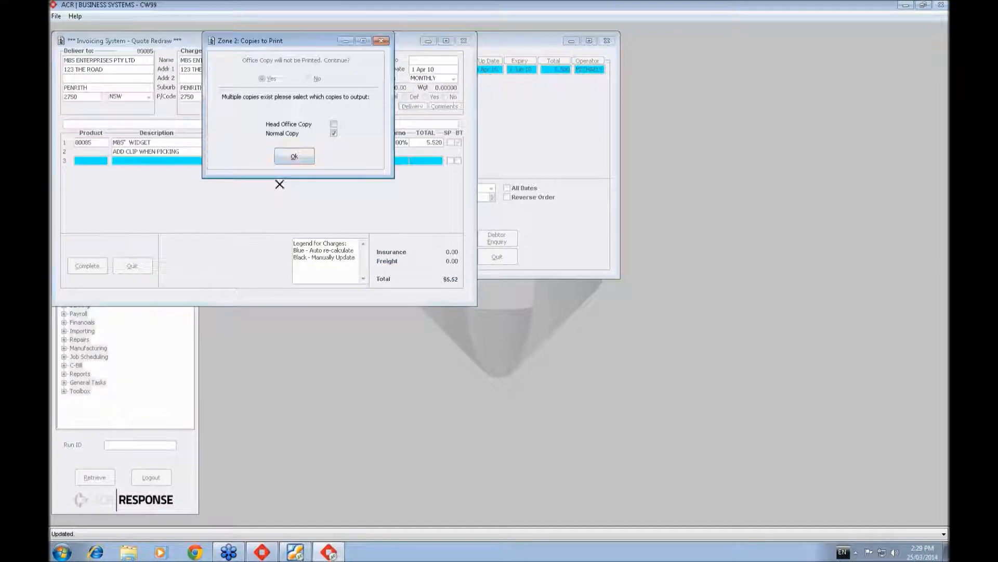
{"action": "left_click", "coordinate": [294, 156]}
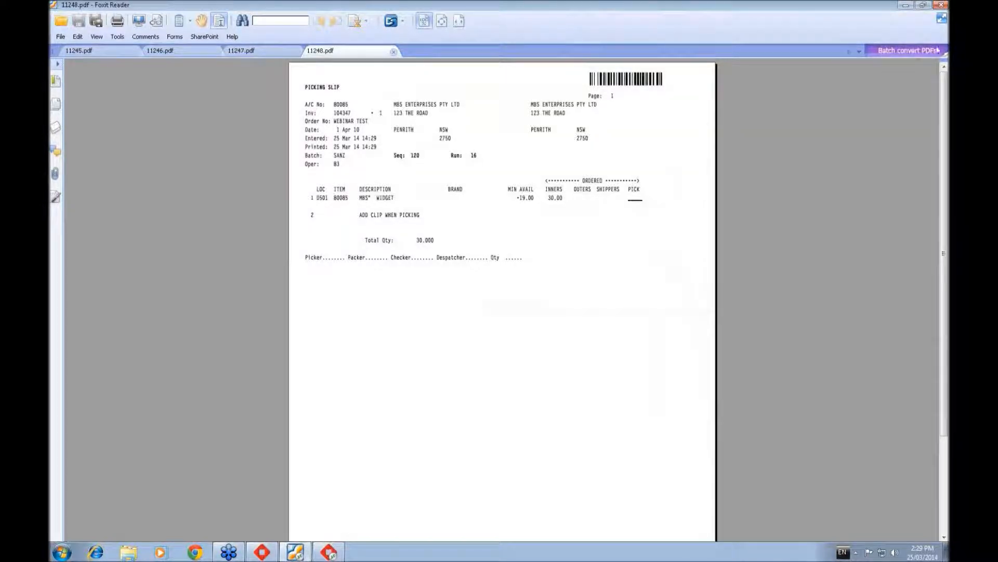
- Put the picking slip PDF away and search again for the April 2010 template quotes
{"action": "left_click", "coordinate": [904, 6]}
{"action": "left_click", "coordinate": [310, 127]}
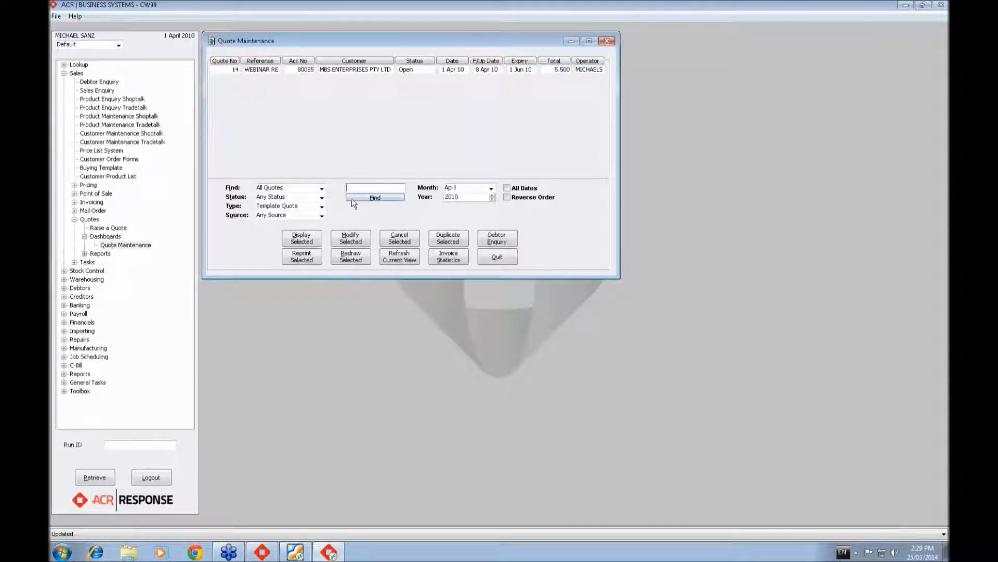
{"action": "left_click", "coordinate": [367, 197]}
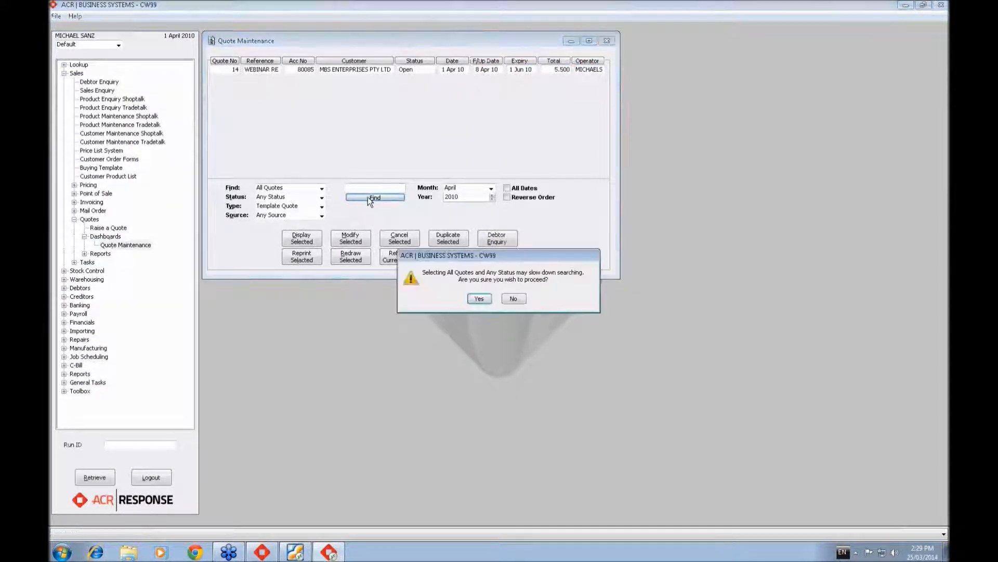
{"action": "left_click", "coordinate": [481, 297]}
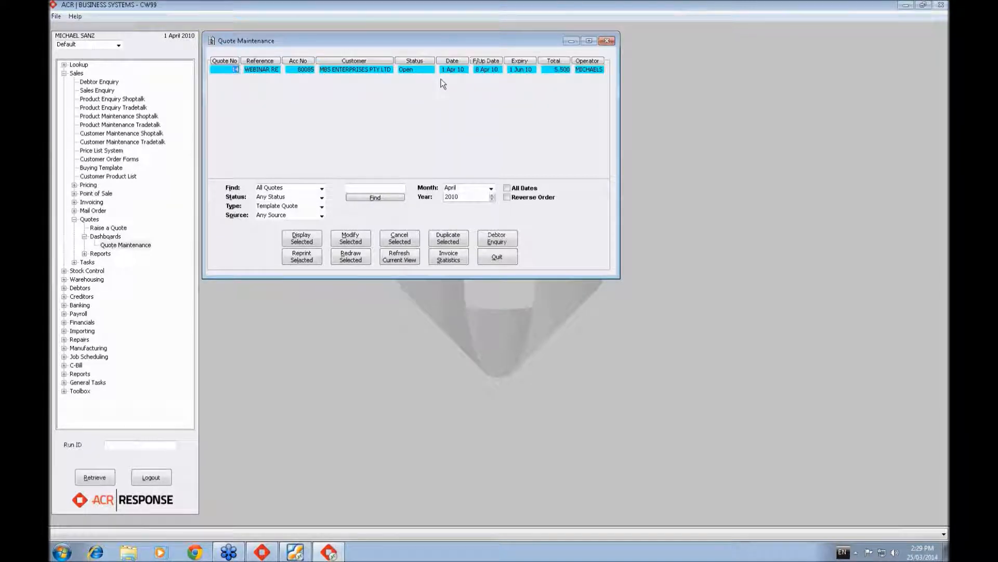
- Redraw the WEBINAR RE template quote again, keeping the current debtors date
{"action": "left_click", "coordinate": [351, 257]}
{"action": "left_click", "coordinate": [498, 301]}
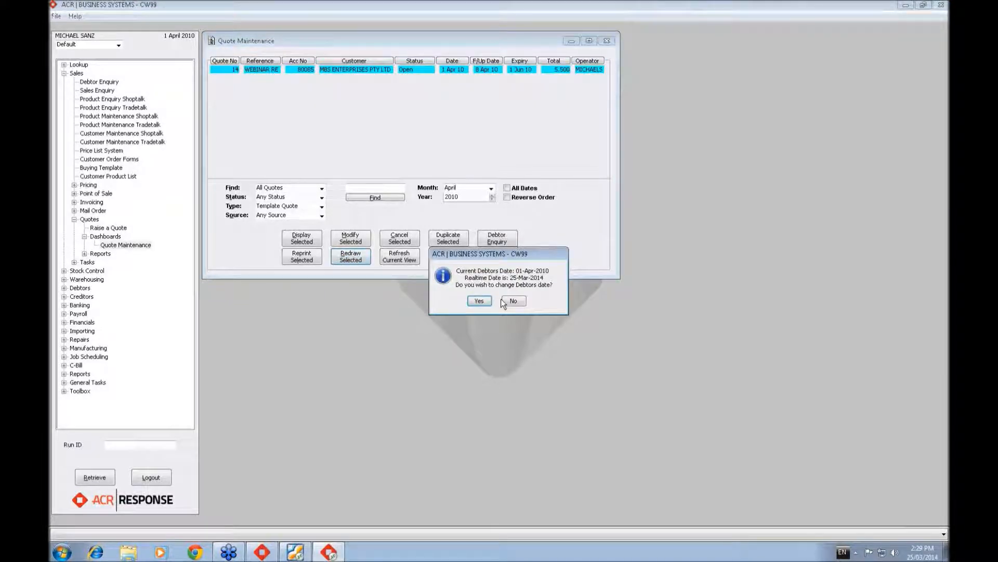
{"action": "left_click", "coordinate": [511, 300]}
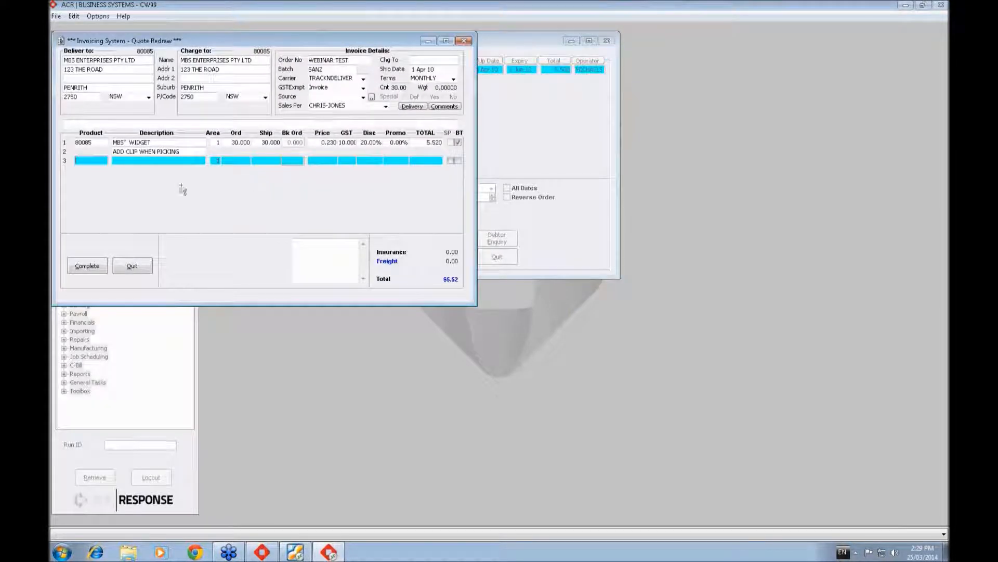
- Look up MARS products, add MARS CLASSIC to the redrawn quote with a quantity of 30, and abandon the redraw
{"action": "type", "text": "?MARS"}
{"action": "key", "text": "Return"}
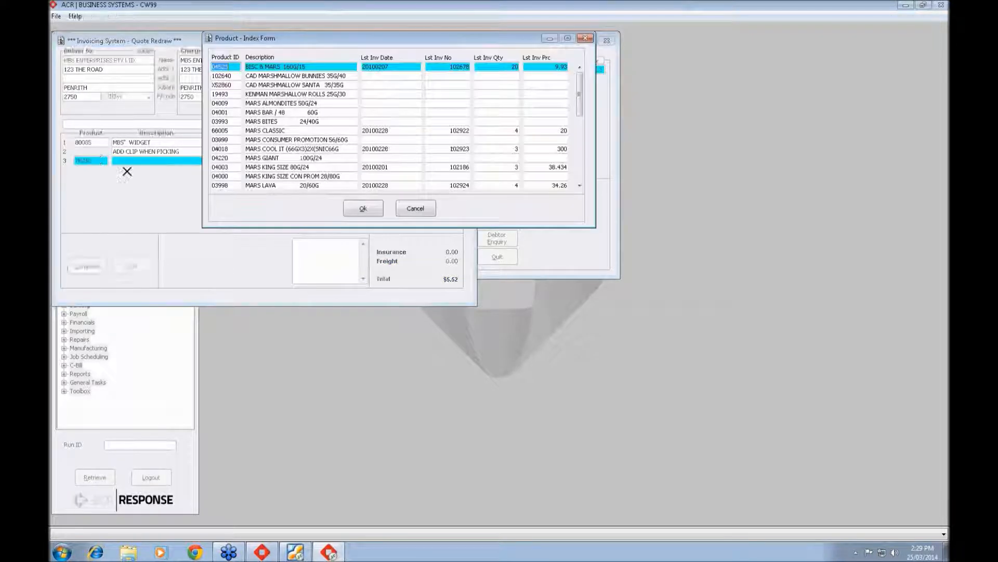
{"action": "left_click", "coordinate": [282, 131]}
{"action": "key", "text": "Return"}
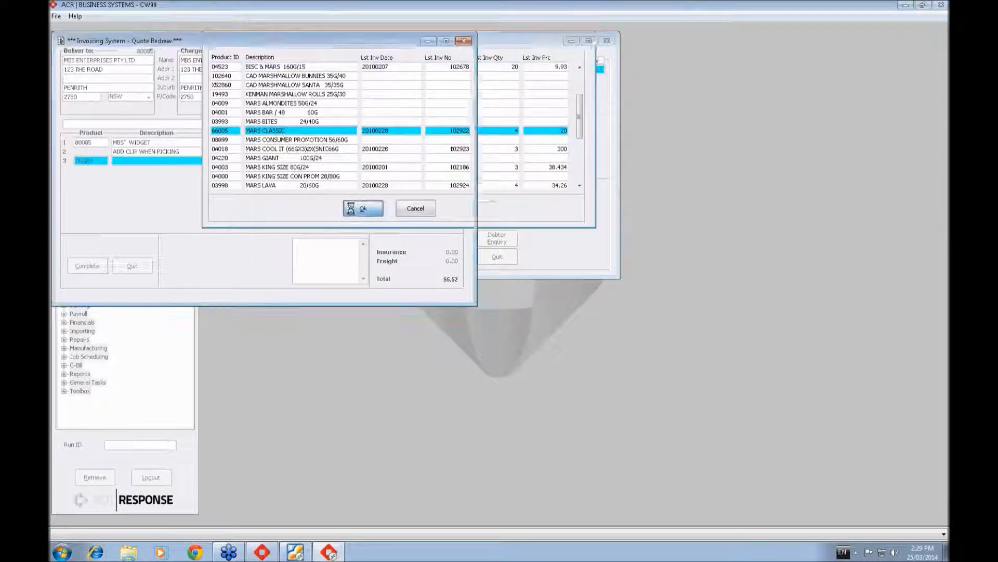
{"action": "type", "text": "30"}
{"action": "key", "text": "Return"}
{"action": "key", "text": "Return"}
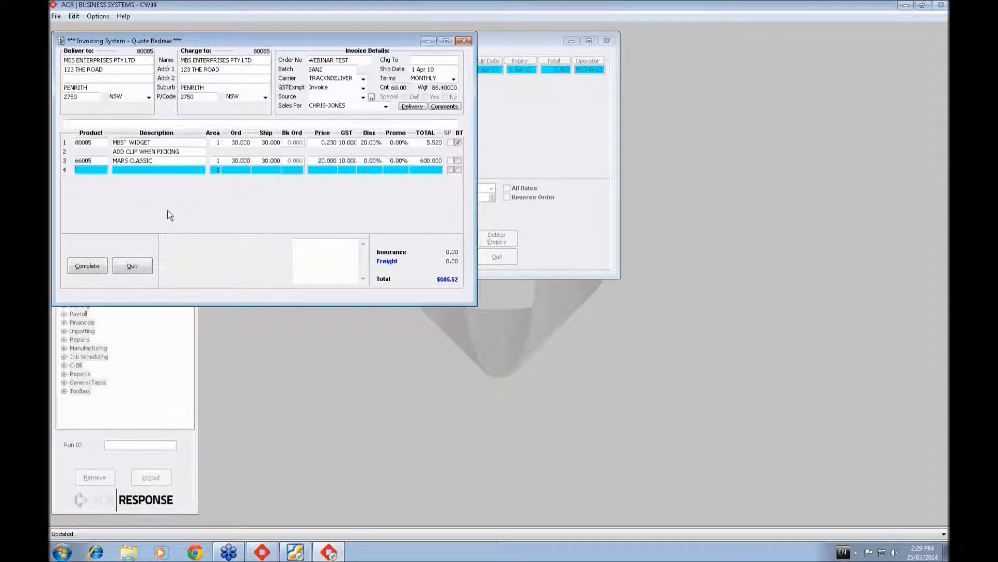
{"action": "key", "text": "Escape"}
{"action": "left_click", "coordinate": [477, 298]}
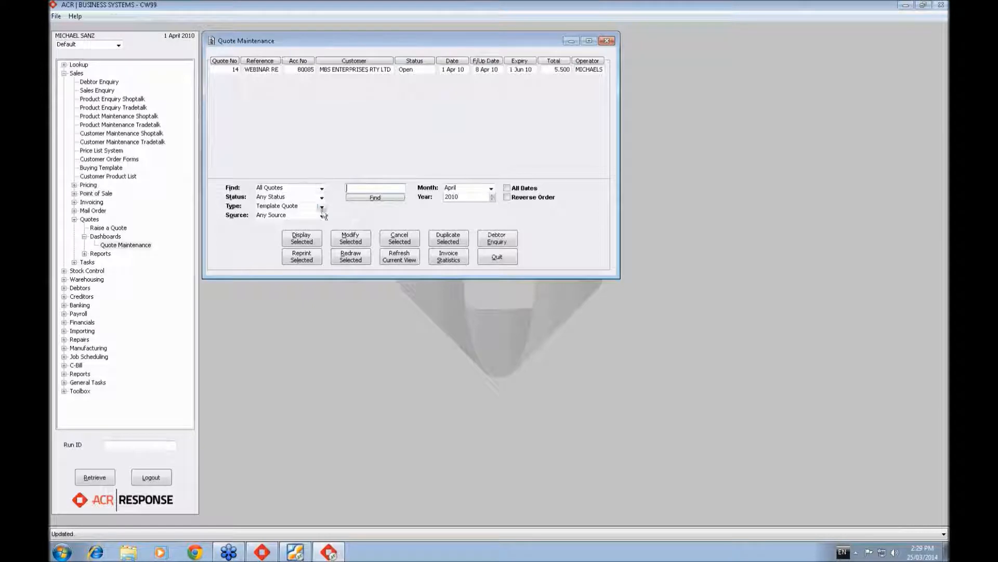
- Set the quote type filter to Any Type and find all April 2010 quotes
{"action": "left_click", "coordinate": [321, 207]}
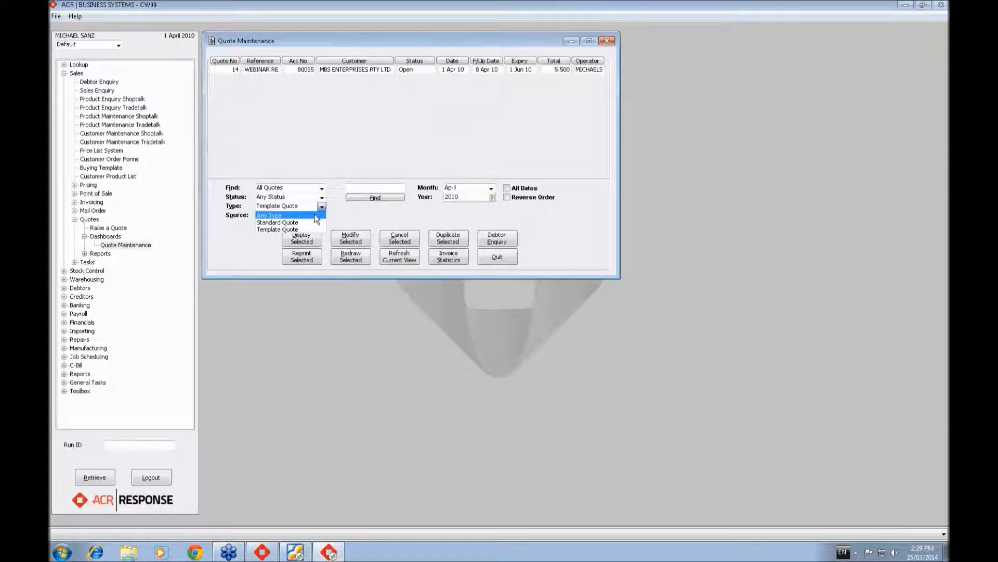
{"action": "left_click", "coordinate": [315, 215]}
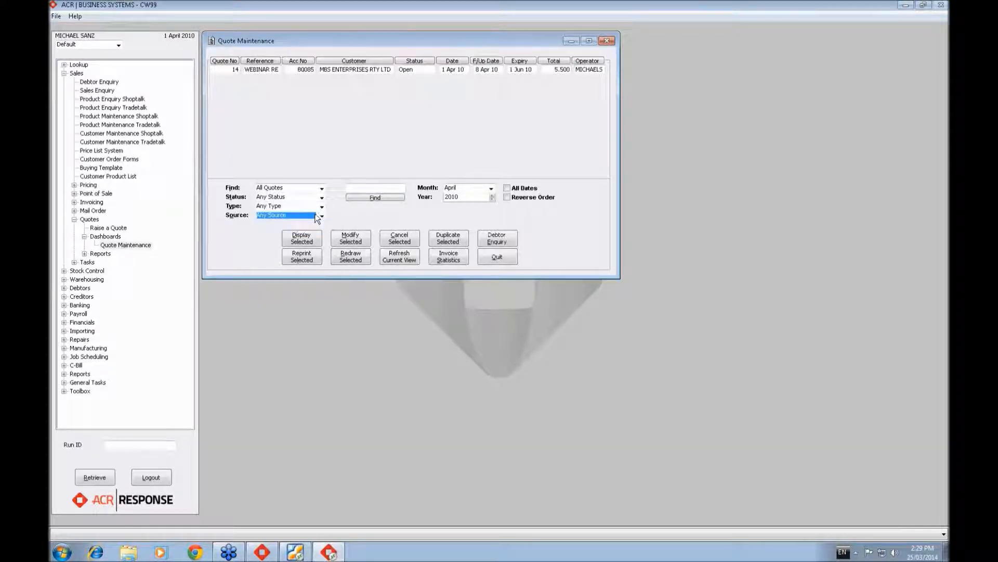
{"action": "left_click", "coordinate": [375, 198]}
{"action": "left_click", "coordinate": [477, 297]}
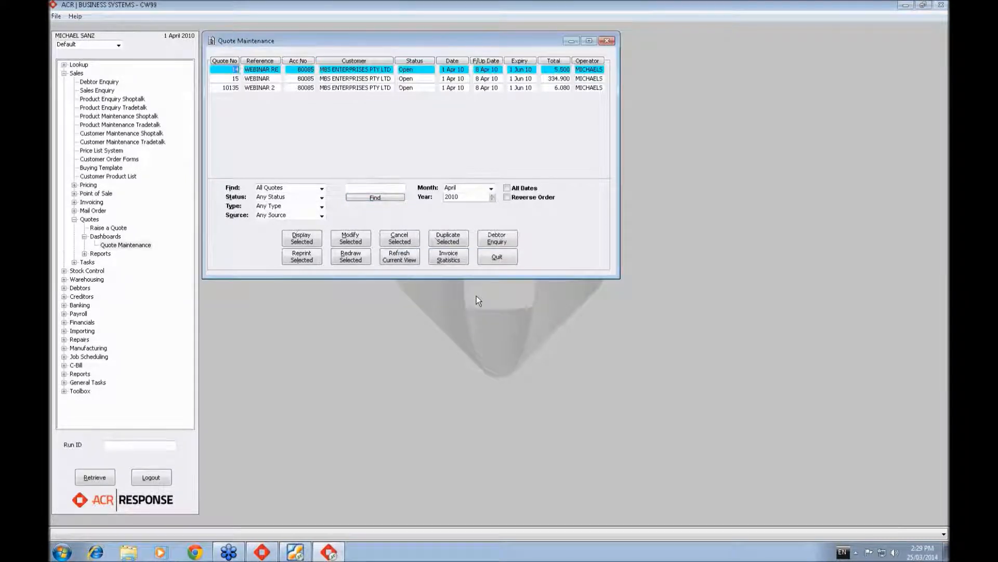
- Redraw the WEBINAR quote without changing the debtors date and quit the redraw without completing it
{"action": "left_click", "coordinate": [334, 88]}
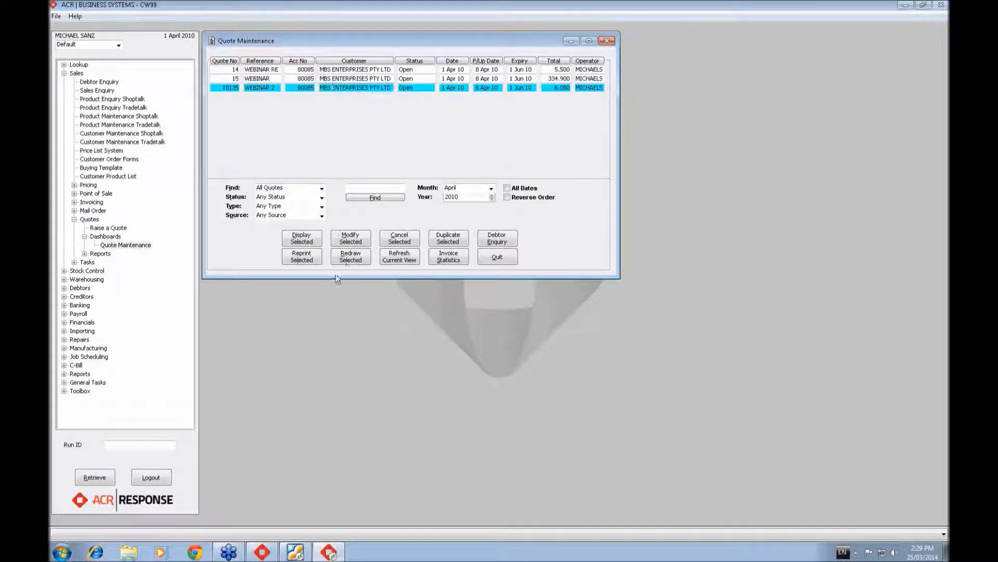
{"action": "left_click", "coordinate": [358, 260]}
{"action": "left_click", "coordinate": [325, 78]}
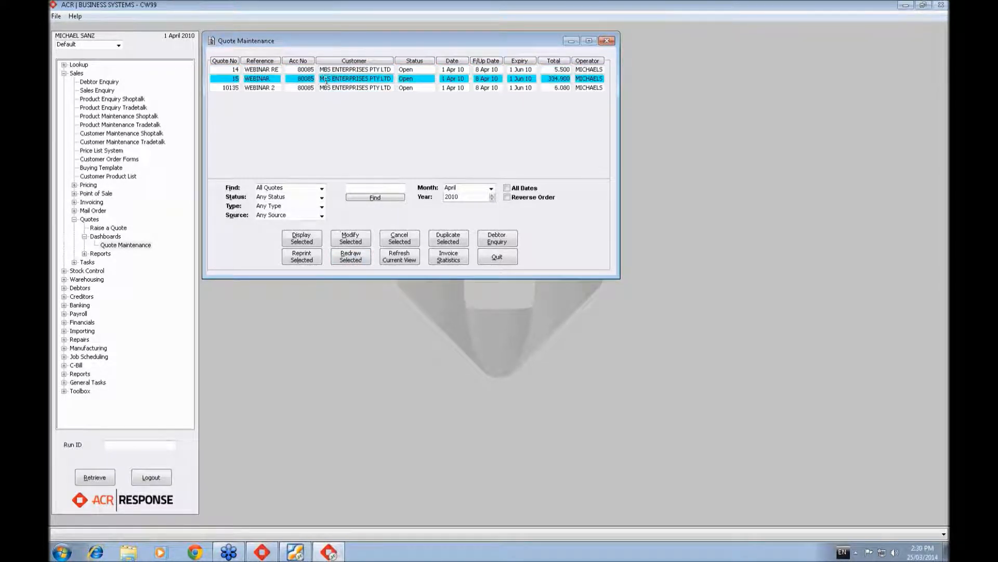
{"action": "left_click", "coordinate": [348, 258]}
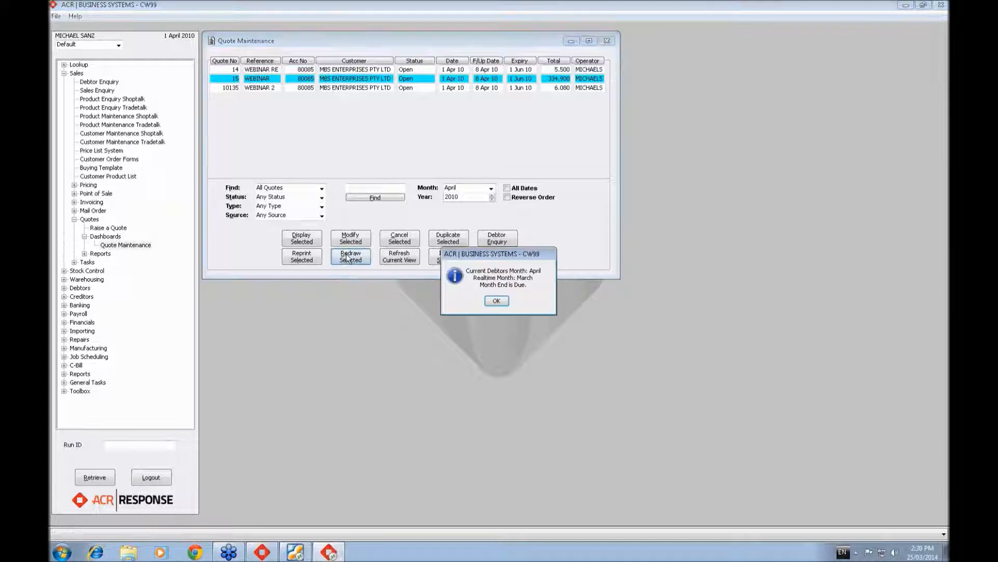
{"action": "left_click", "coordinate": [496, 302]}
{"action": "left_click", "coordinate": [512, 302]}
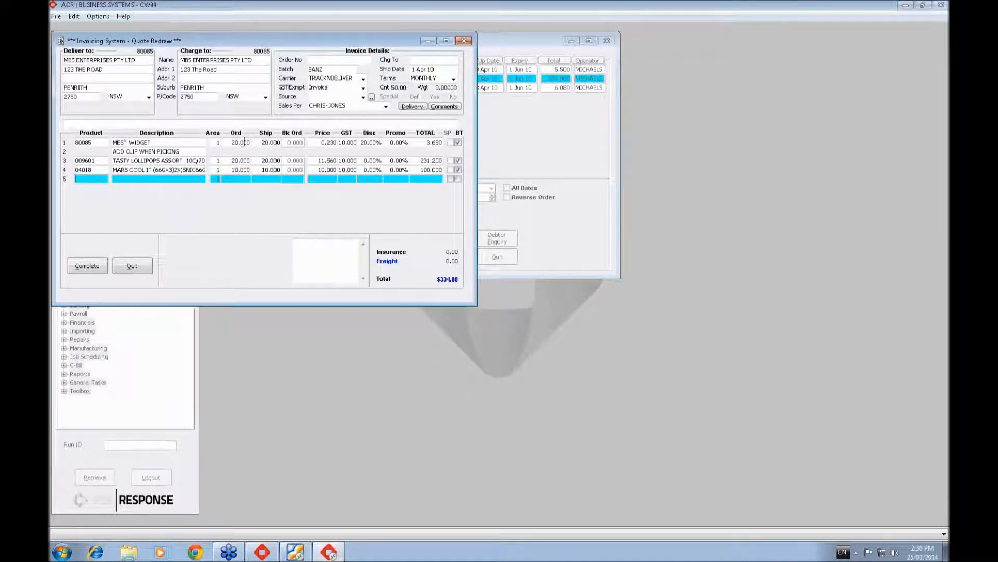
{"action": "left_click", "coordinate": [134, 266]}
{"action": "left_click", "coordinate": [479, 299]}
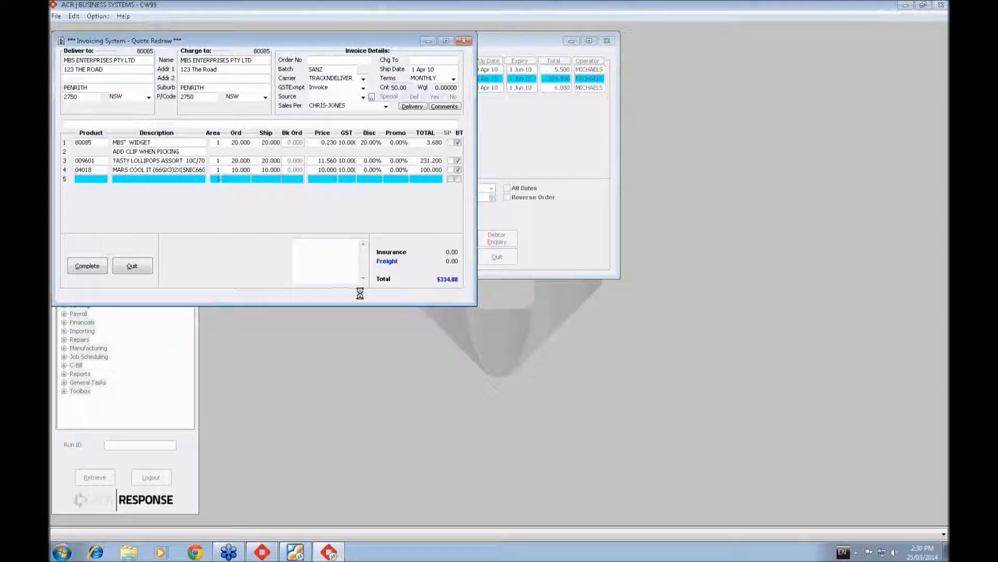
- Select the WEBINAR RE quote and redraw it, leaving the debtors date as it is
{"action": "left_click", "coordinate": [259, 69]}
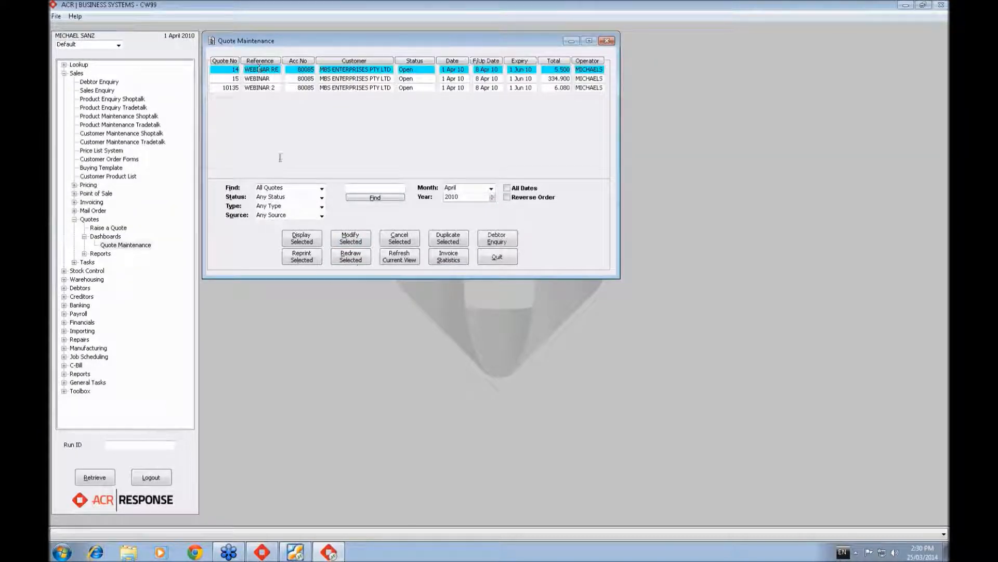
{"action": "left_click", "coordinate": [351, 256]}
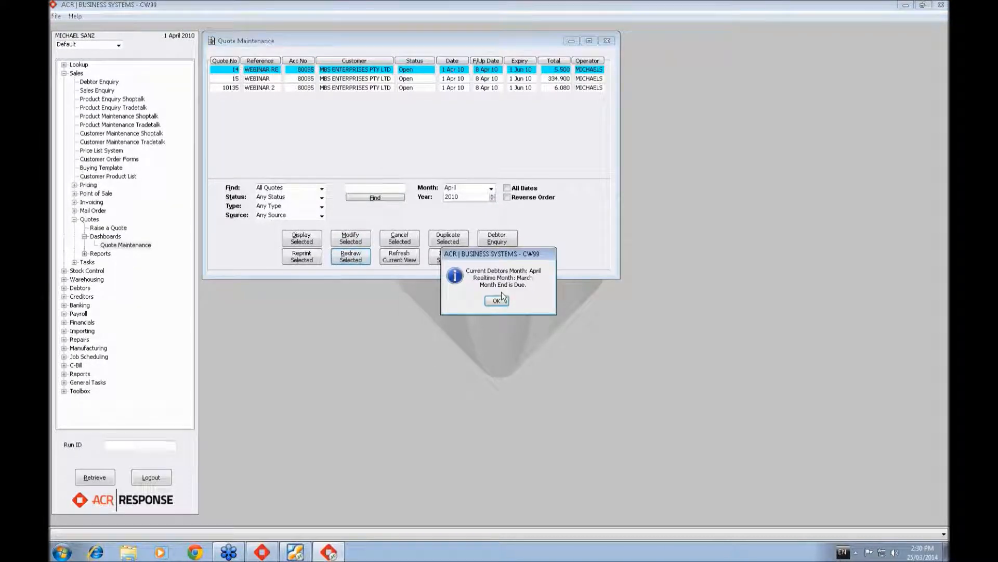
{"action": "left_click", "coordinate": [507, 303]}
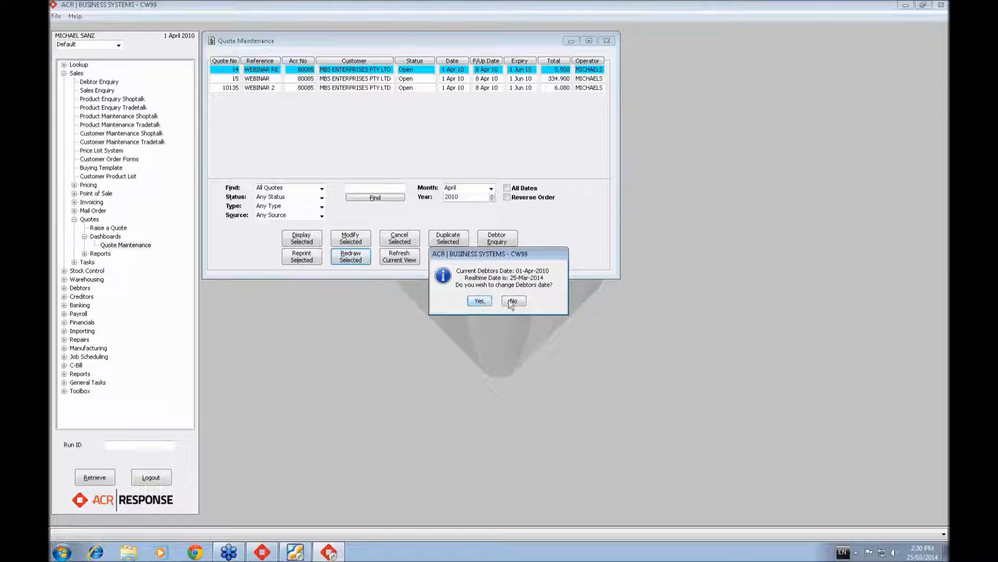
{"action": "left_click", "coordinate": [511, 302]}
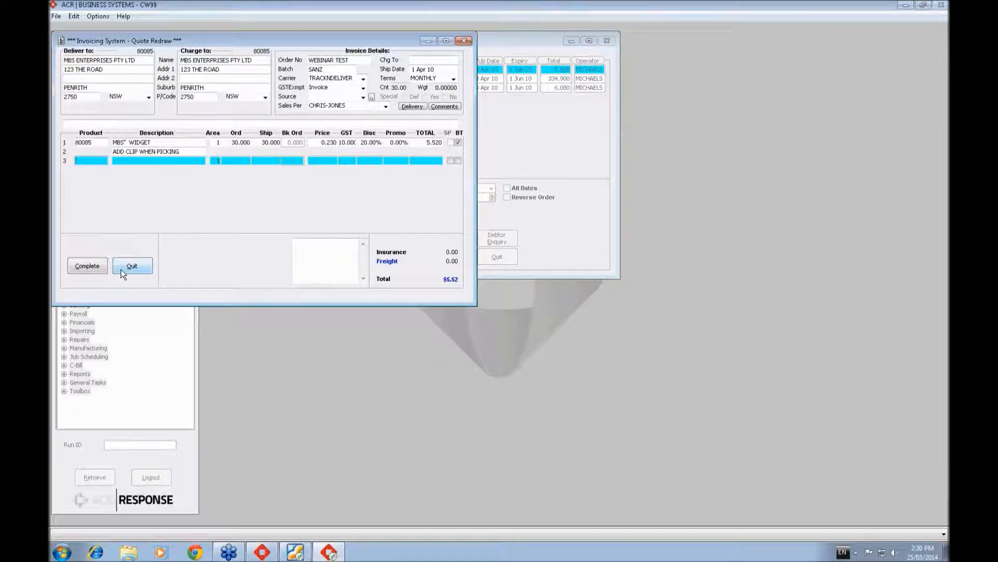
- Complete the redrawn WEBINAR RE invoice with Print Immediately and Print As Picking Slip
{"action": "left_click", "coordinate": [93, 265]}
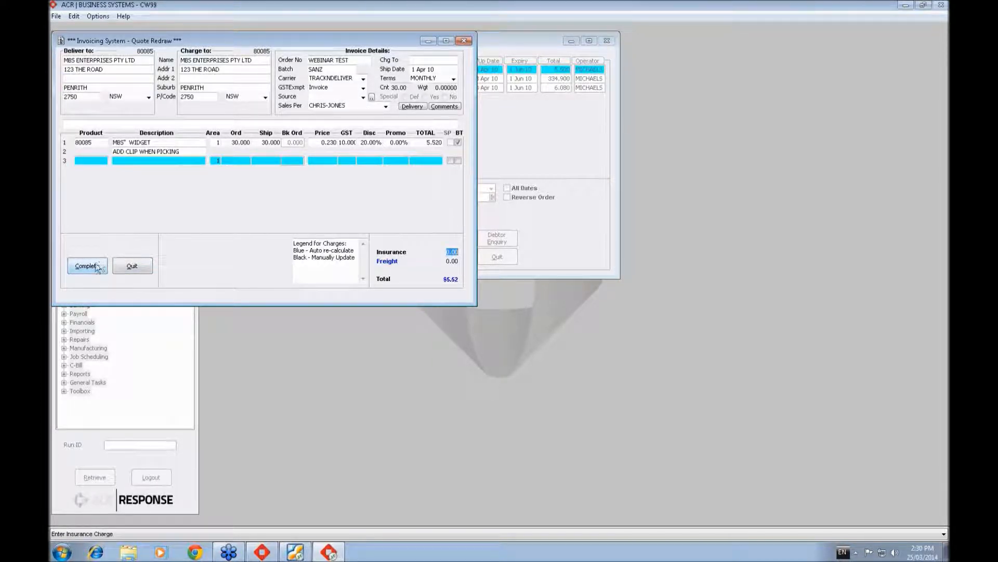
{"action": "left_click", "coordinate": [303, 87]}
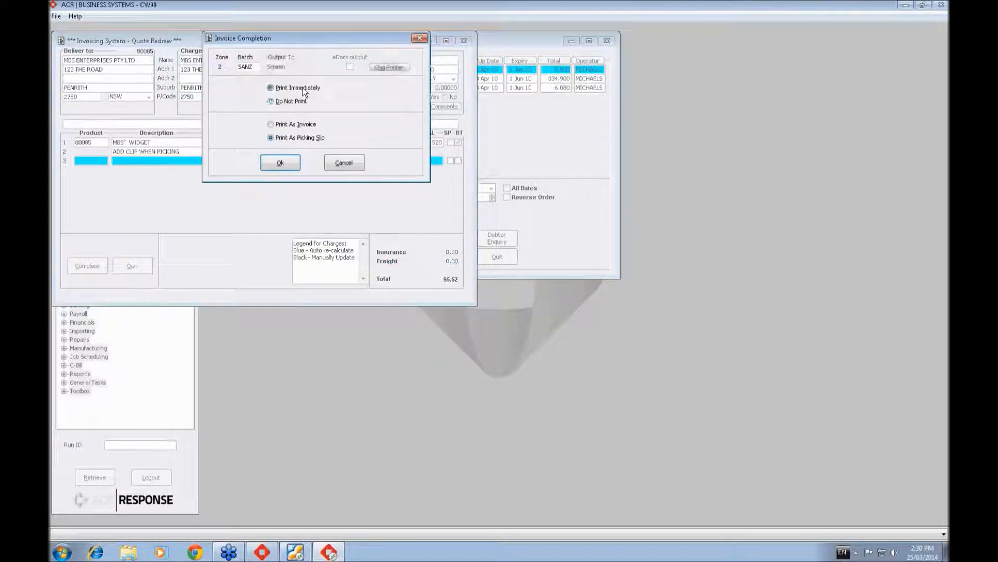
{"action": "left_click", "coordinate": [280, 162]}
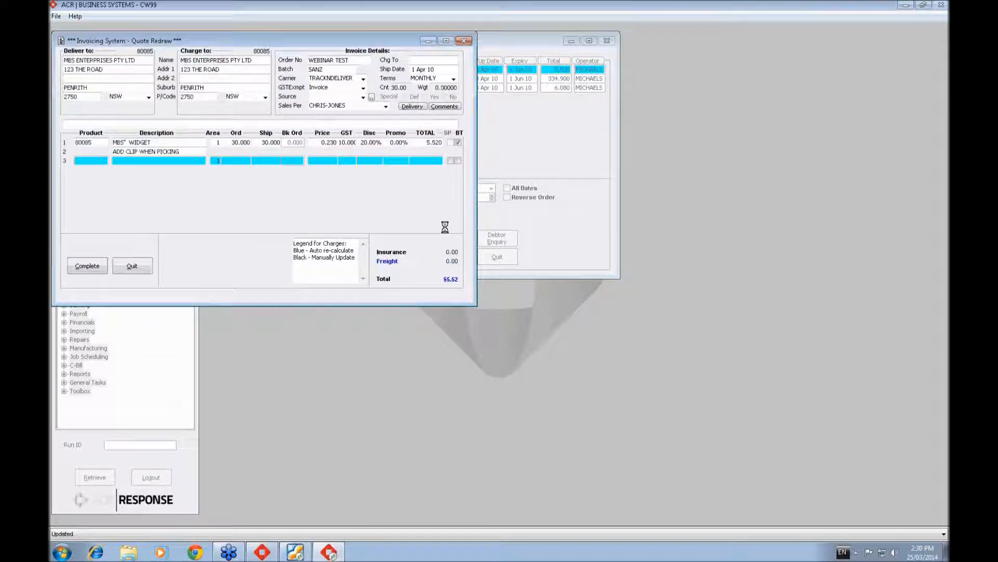
- Switch to Foxit Reader, view the quotation in 11246.pdf, and put the reader away
{"action": "left_click", "coordinate": [296, 552]}
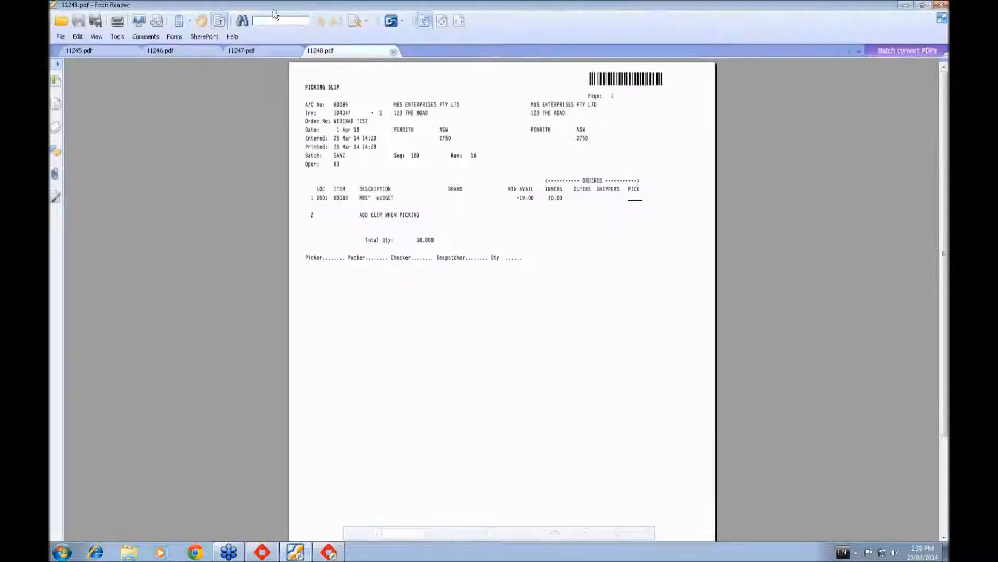
{"action": "left_click", "coordinate": [130, 51]}
{"action": "left_click", "coordinate": [197, 54]}
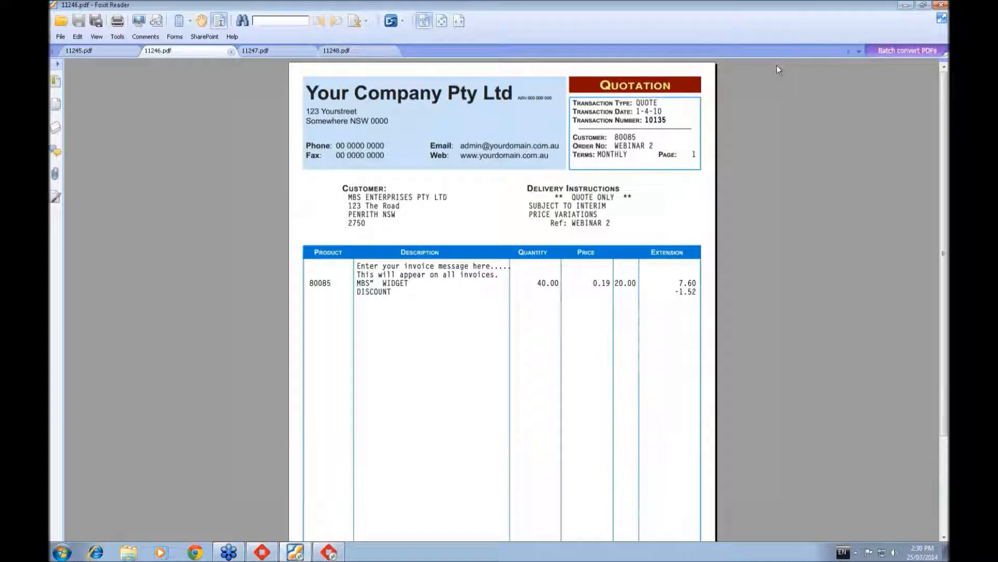
{"action": "left_click", "coordinate": [906, 5]}
- Print the picking slip, put its PDF away and acknowledge the successful invoice
{"action": "left_click", "coordinate": [296, 157]}
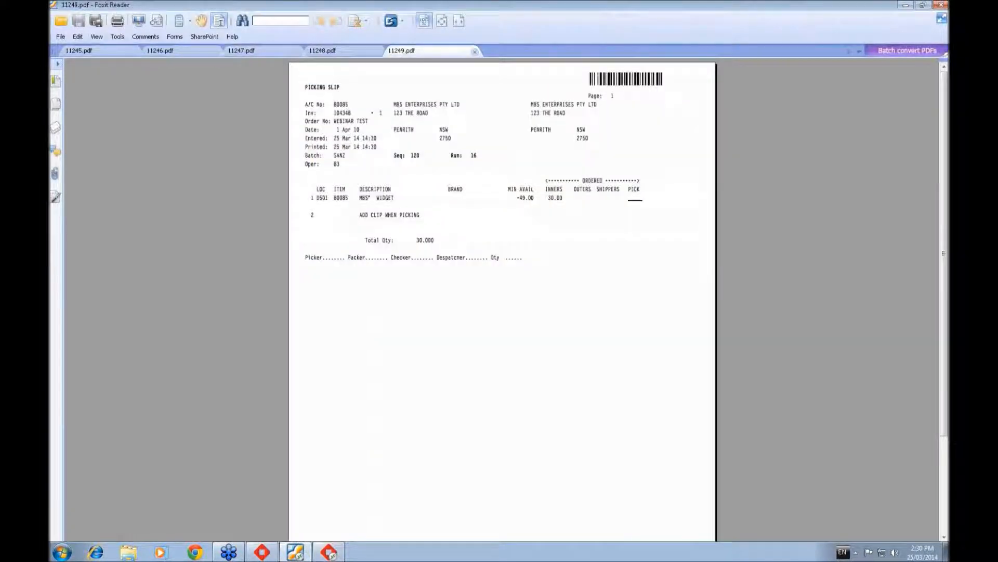
{"action": "left_click", "coordinate": [906, 5]}
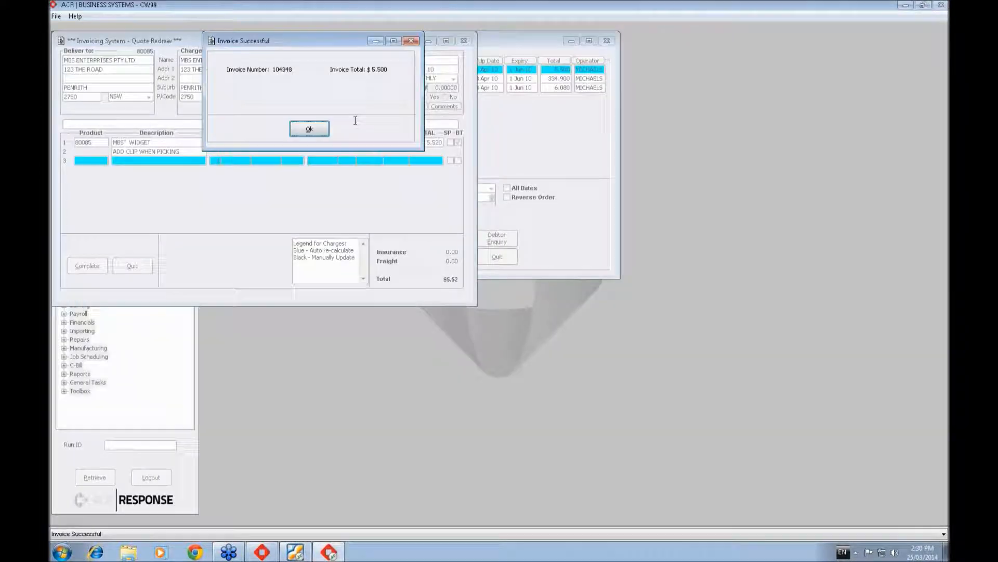
{"action": "left_click", "coordinate": [312, 129]}
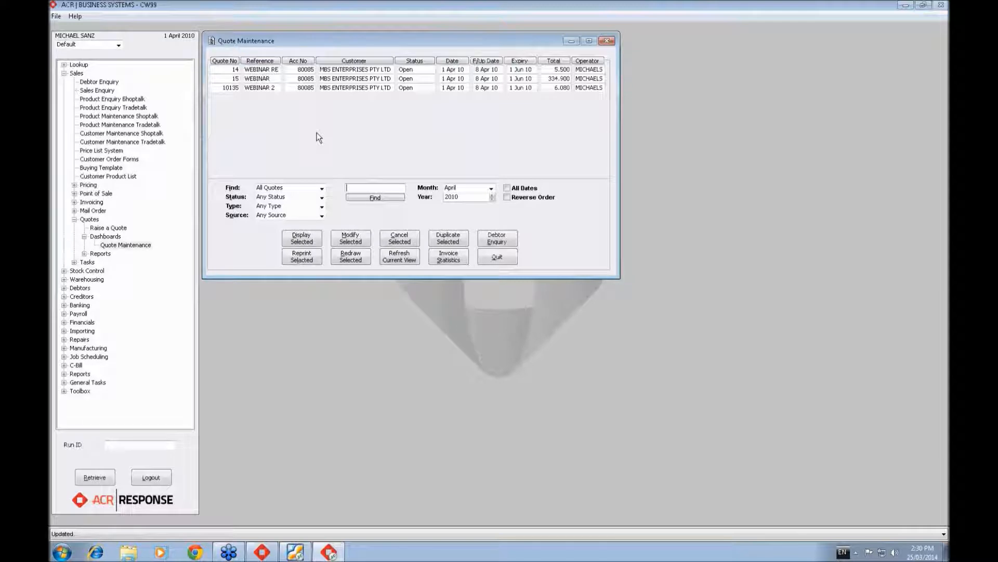
- Redraw the WEBINAR 2 quote into a point of sale transaction, keeping the debtors date
{"action": "left_click", "coordinate": [326, 88]}
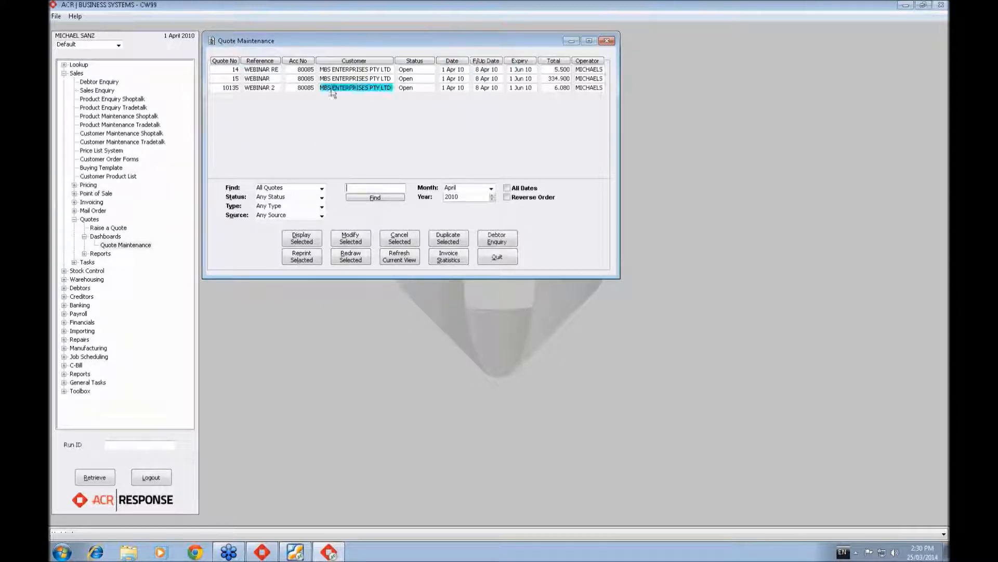
{"action": "left_click", "coordinate": [357, 255]}
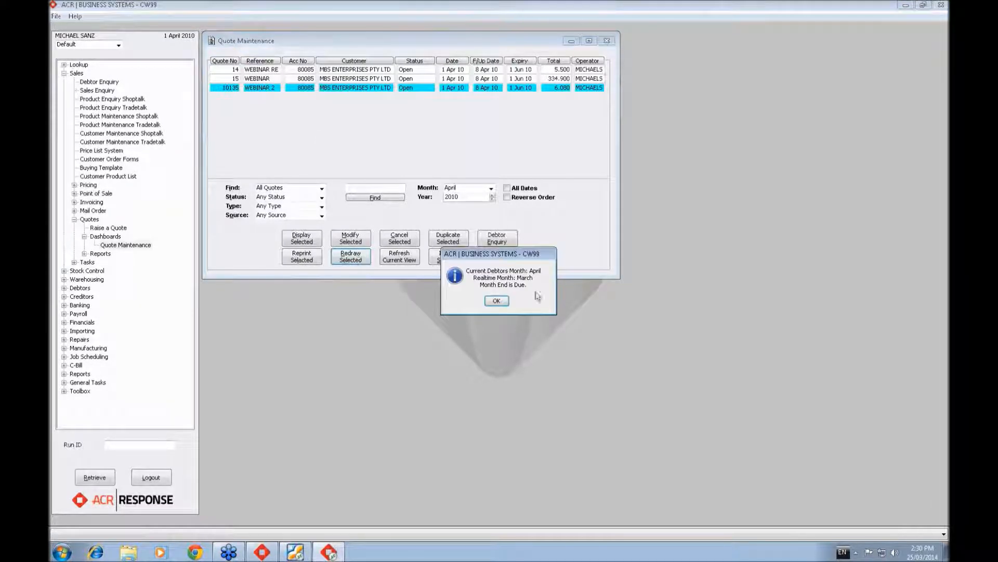
{"action": "left_click", "coordinate": [512, 301]}
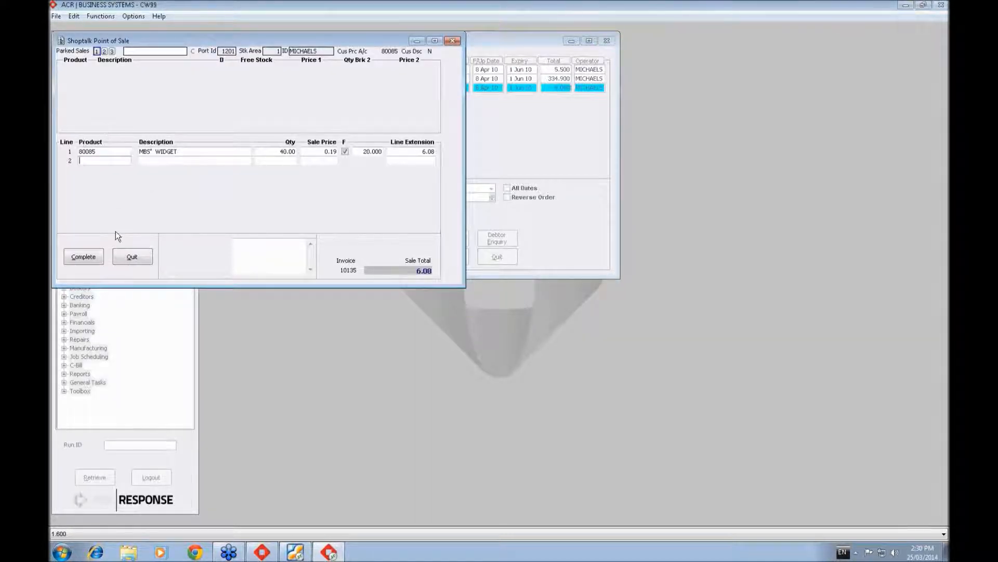
- Complete the point of sale transaction as a cash sale, tendering the full amount in cash and choosing the other printer
{"action": "left_click", "coordinate": [86, 257]}
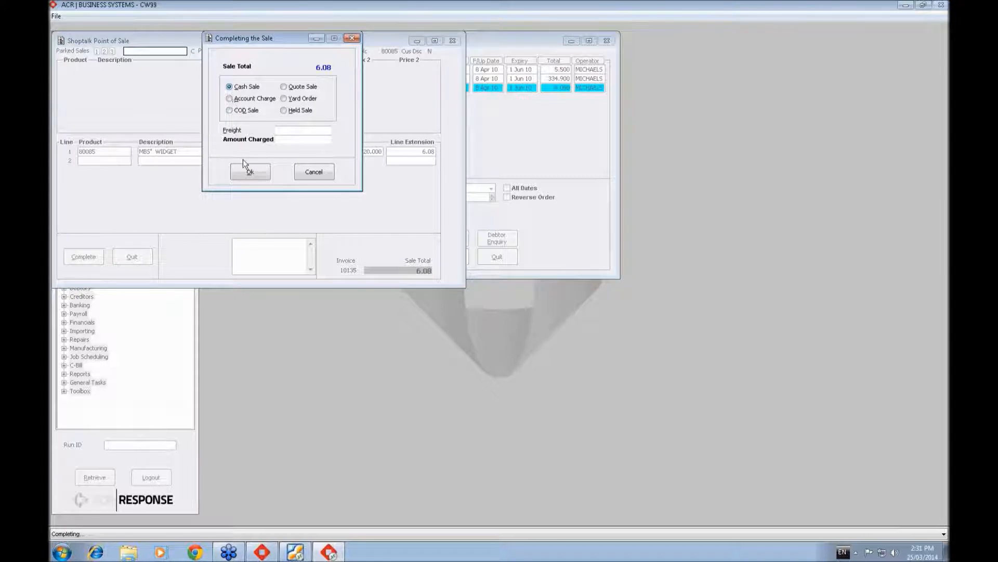
{"action": "left_click", "coordinate": [248, 175]}
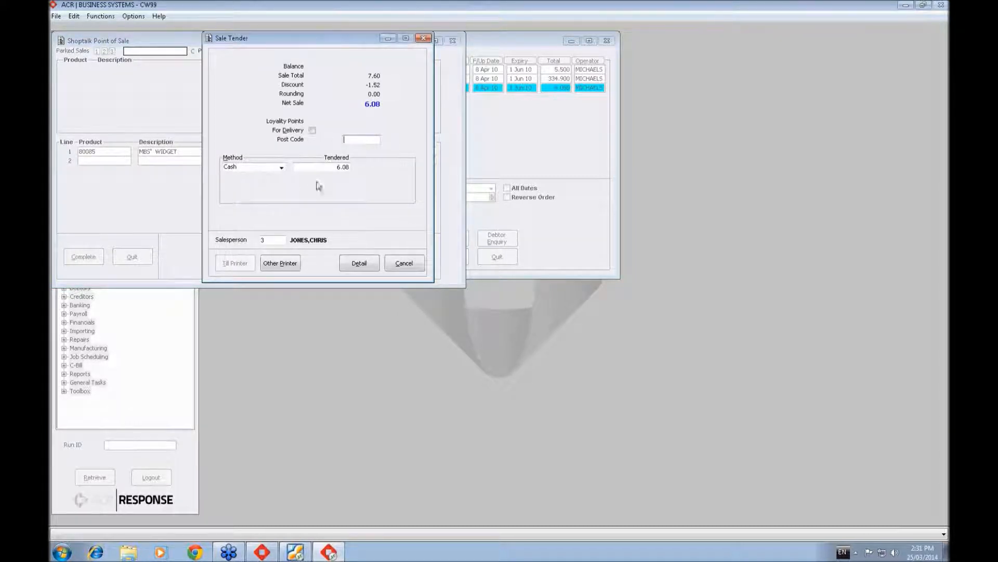
{"action": "left_click", "coordinate": [284, 264]}
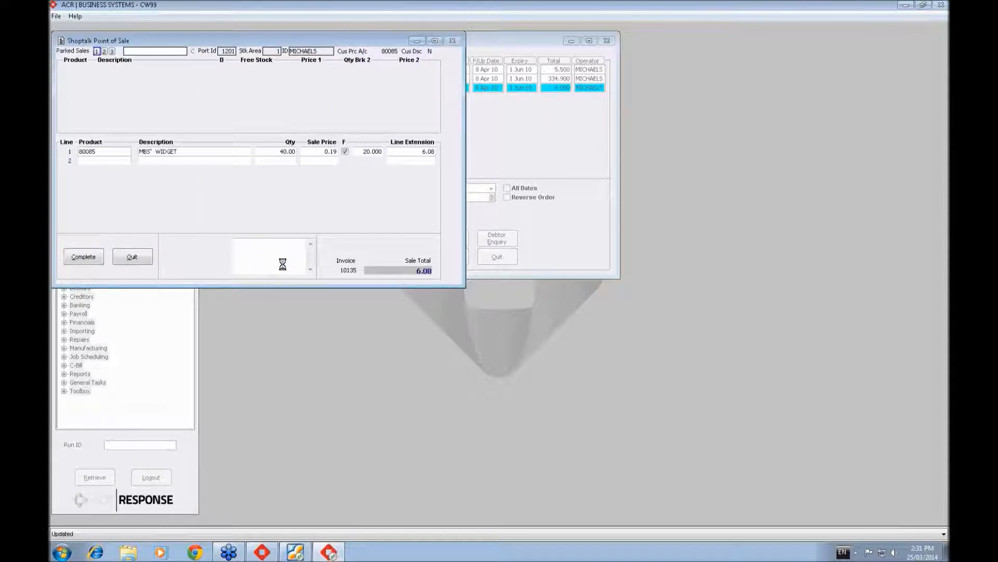
- Print only the customer copy of the tax invoice to screen, view it and put the PDF reader away
{"action": "left_click", "coordinate": [289, 69]}
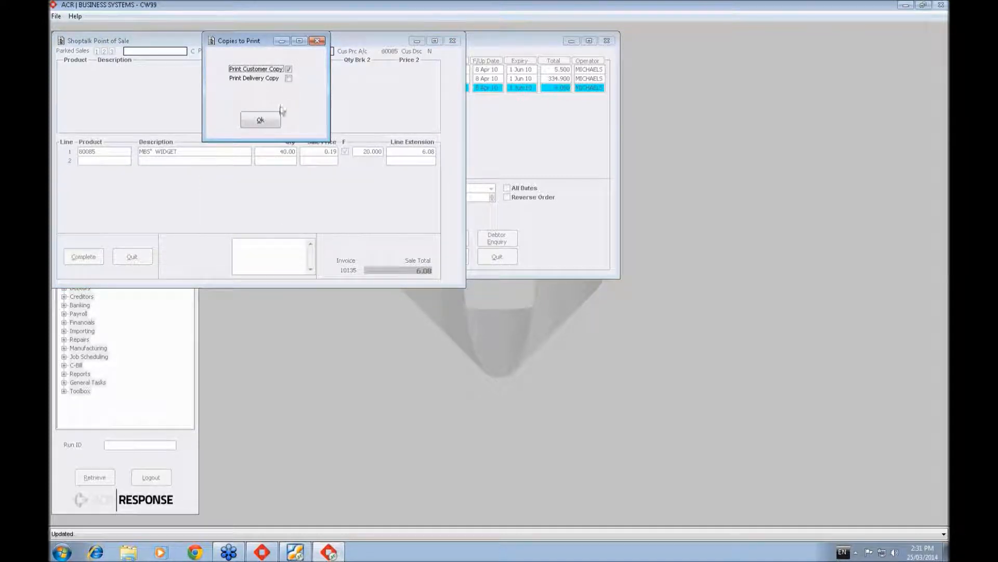
{"action": "left_click", "coordinate": [260, 119]}
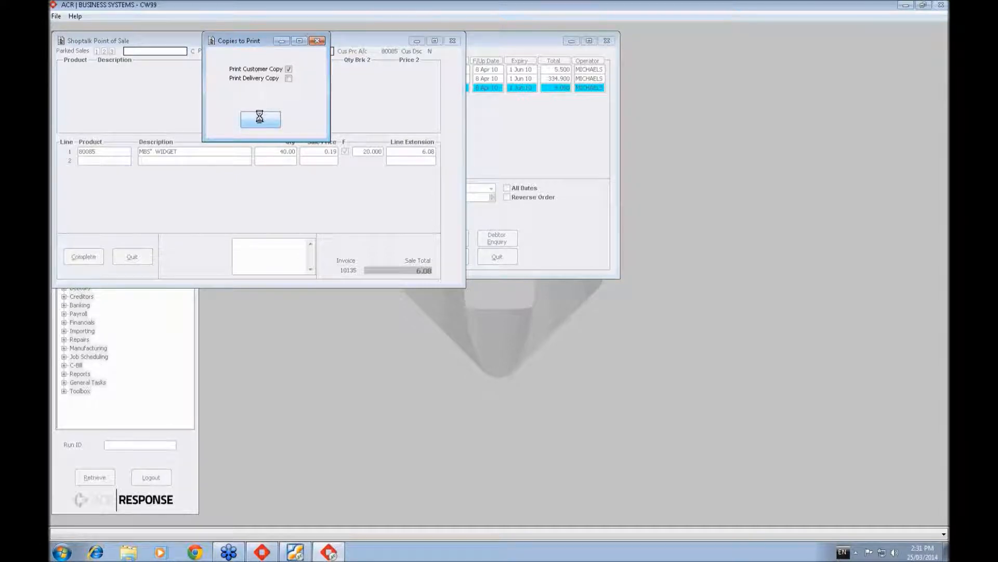
{"action": "left_click", "coordinate": [255, 111]}
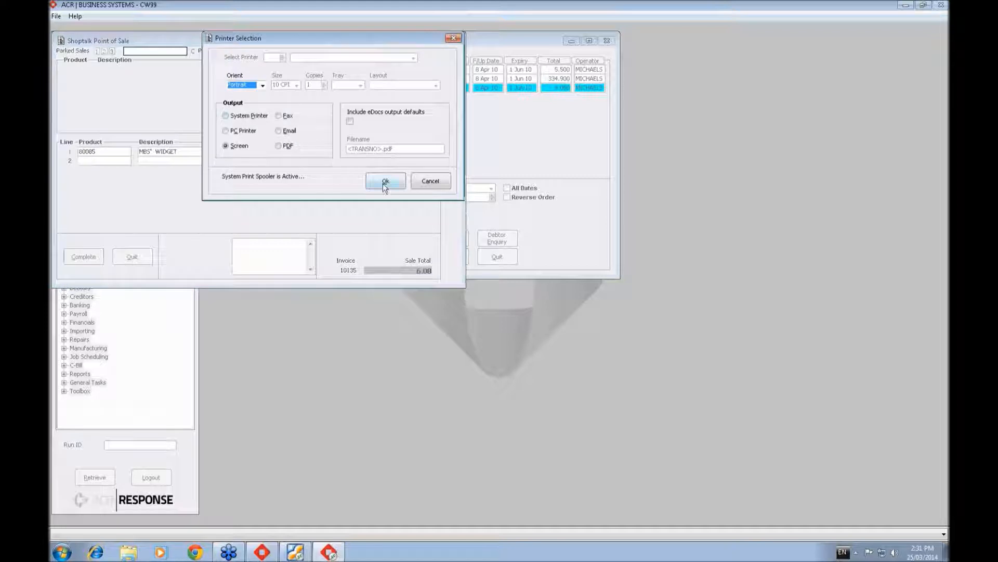
{"action": "left_click", "coordinate": [384, 180]}
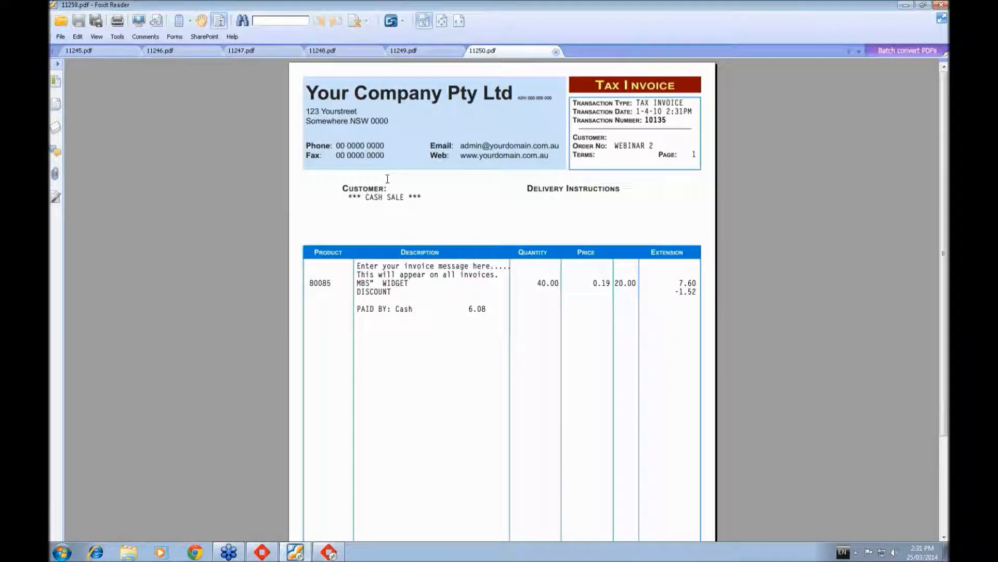
{"action": "scroll", "coordinate": [544, 338], "scroll_direction": "down", "scroll_amount": 1}
{"action": "scroll", "coordinate": [624, 133], "scroll_direction": "up", "scroll_amount": 1}
{"action": "left_click", "coordinate": [905, 5]}
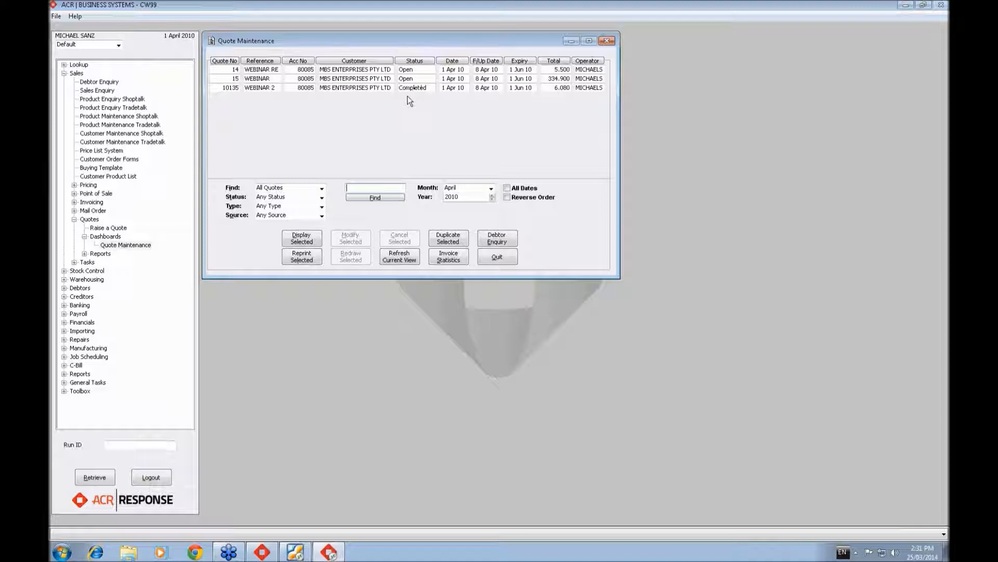
{"action": "left_click", "coordinate": [322, 197]}
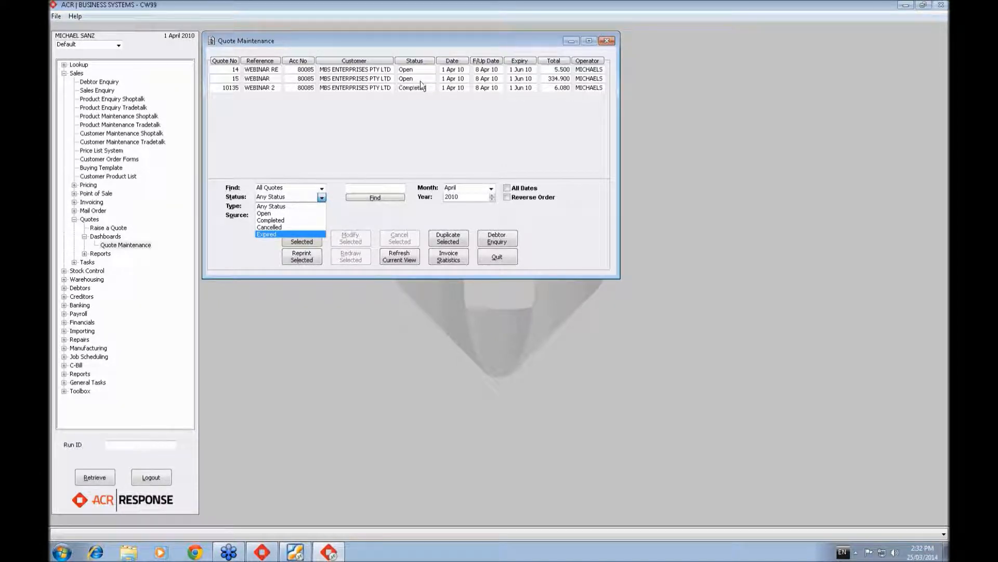
{"action": "left_click", "coordinate": [306, 196]}
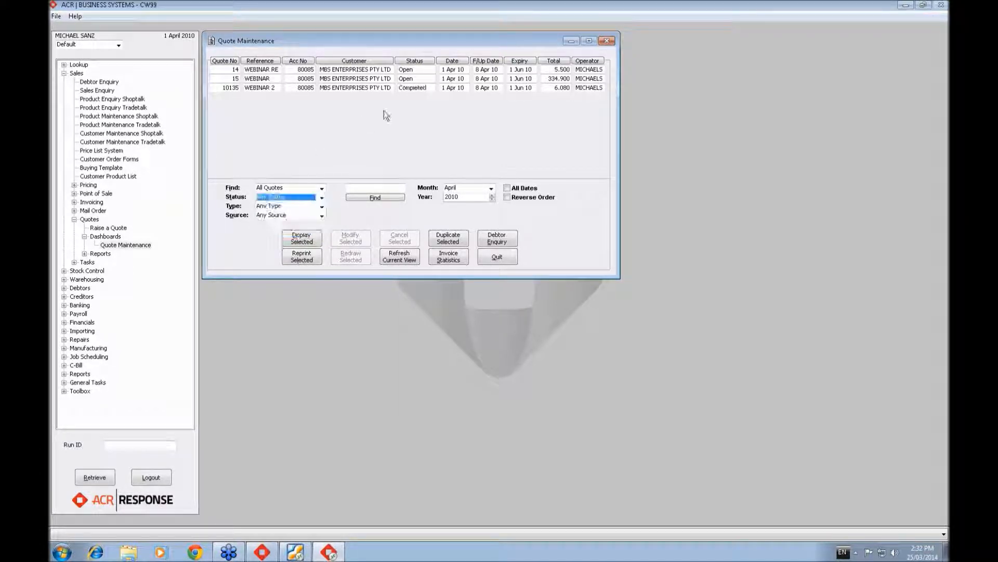
- Start cancelling the open WEBINAR quote, close its displayed contents and agree to the cancellation
{"action": "left_click", "coordinate": [354, 81]}
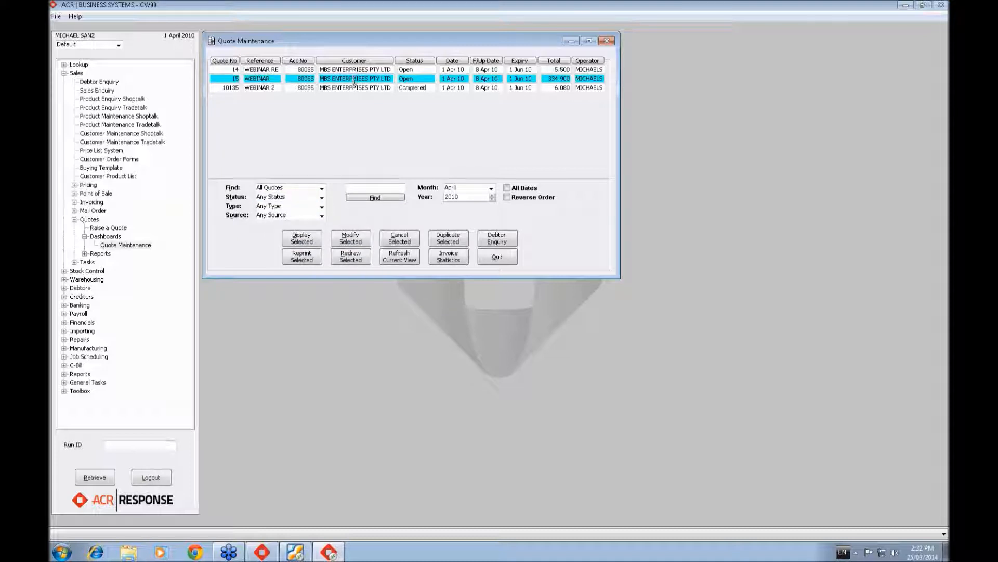
{"action": "left_click", "coordinate": [400, 238]}
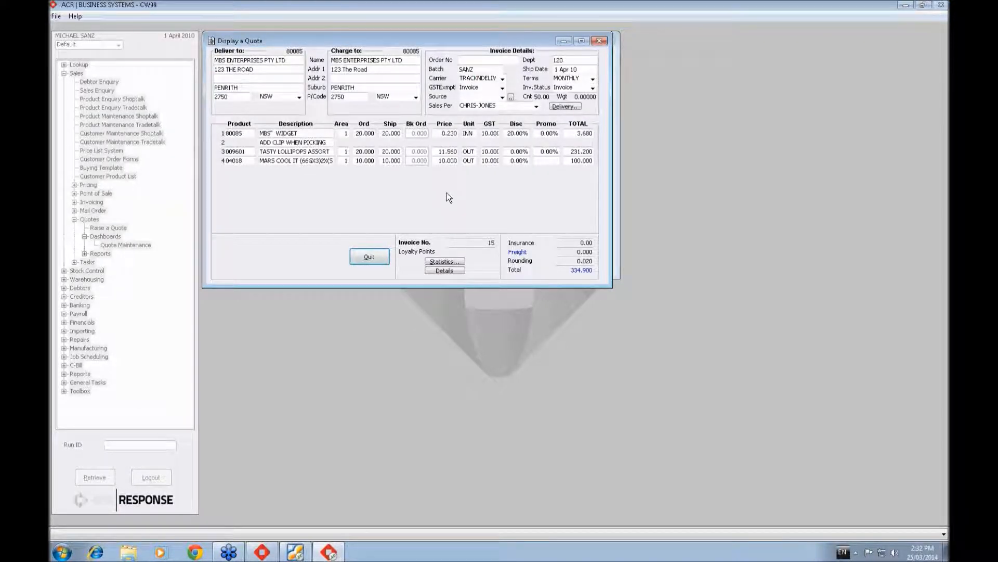
{"action": "left_click", "coordinate": [378, 259]}
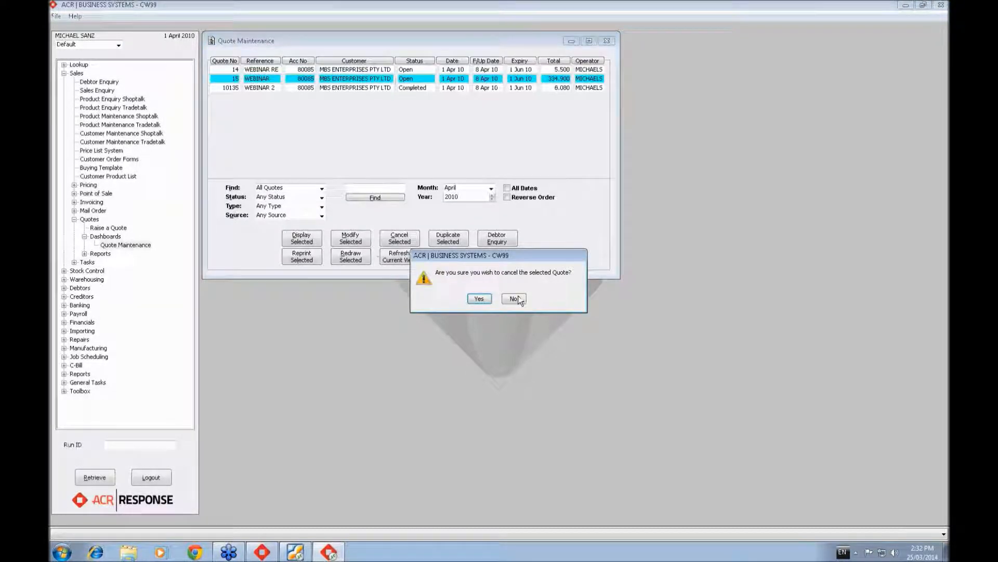
{"action": "left_click", "coordinate": [481, 297]}
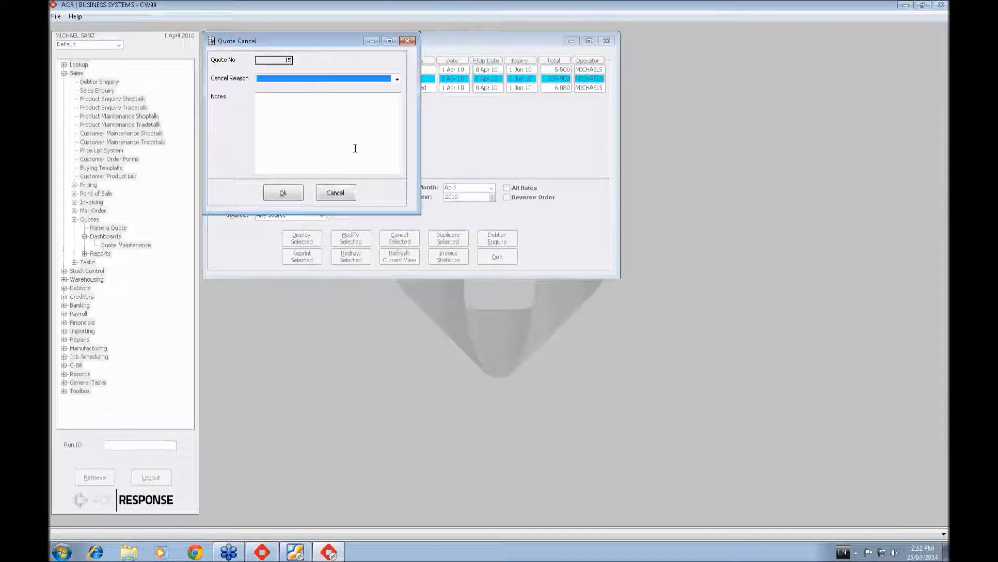
- Record the cancel reason Outbid with a note naming the competitor and "DOWN THE STREET GAVE BELOW COST."
{"action": "left_click", "coordinate": [398, 79]}
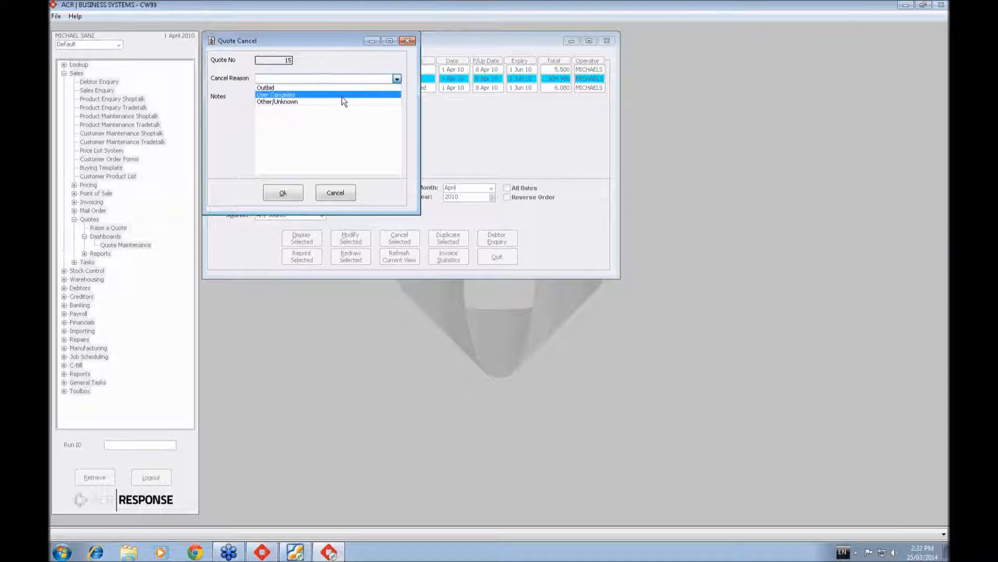
{"action": "left_click", "coordinate": [334, 87]}
{"action": "left_click", "coordinate": [326, 101]}
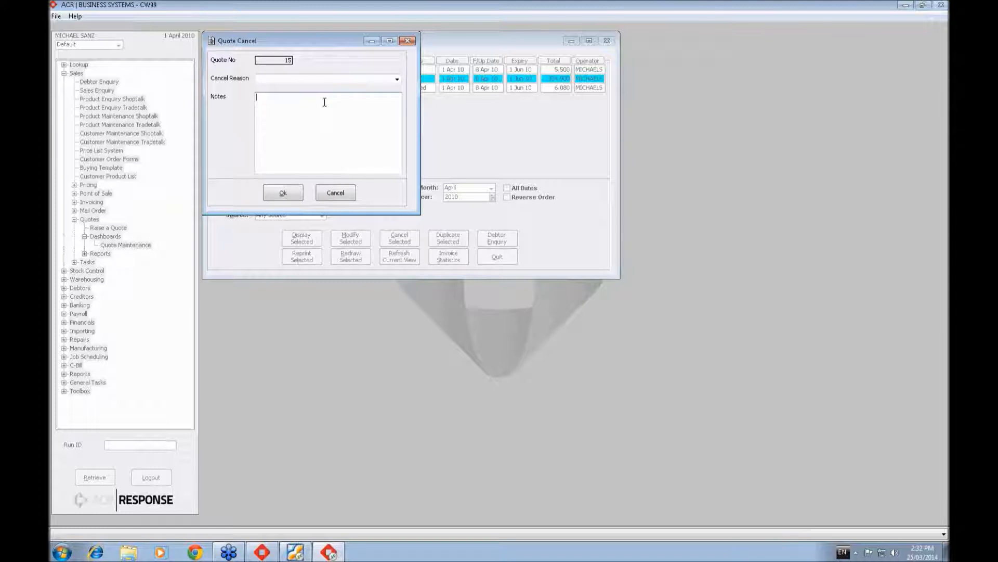
{"action": "left_click", "coordinate": [398, 79]}
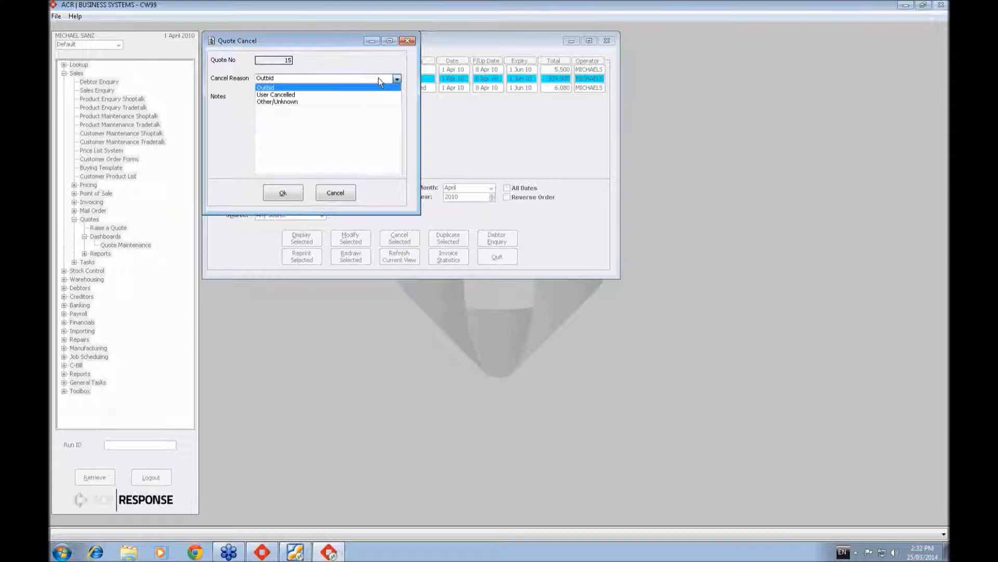
{"action": "left_click", "coordinate": [379, 87]}
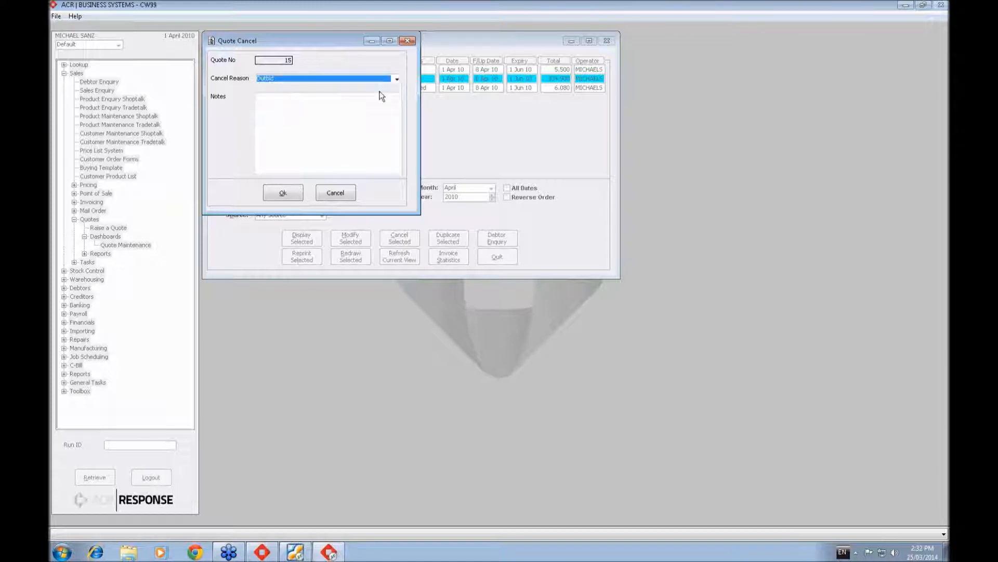
{"action": "left_click", "coordinate": [324, 100]}
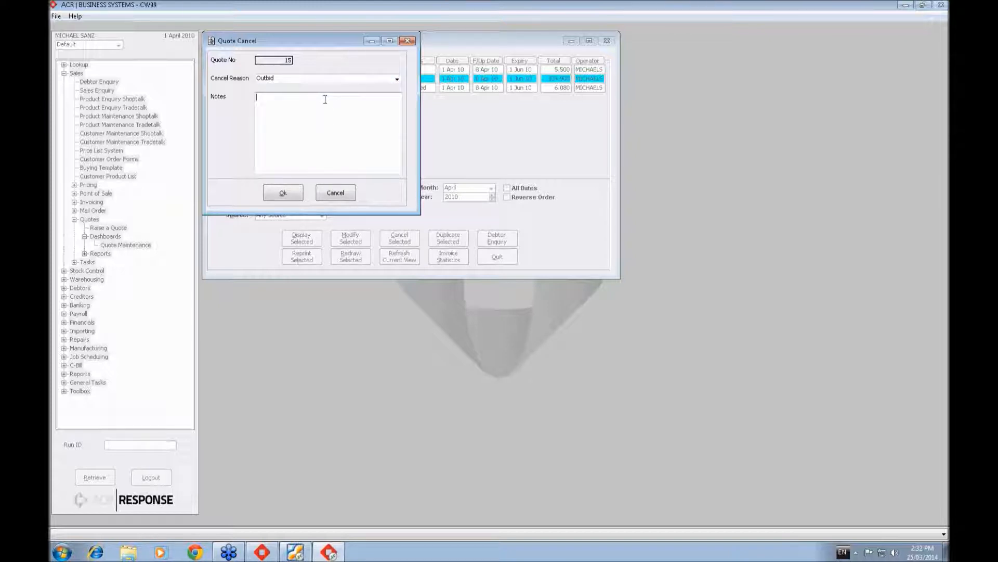
{"action": "type", "text": "JOE BLOW DOWN THE STREET GAVE BELOW COST."}
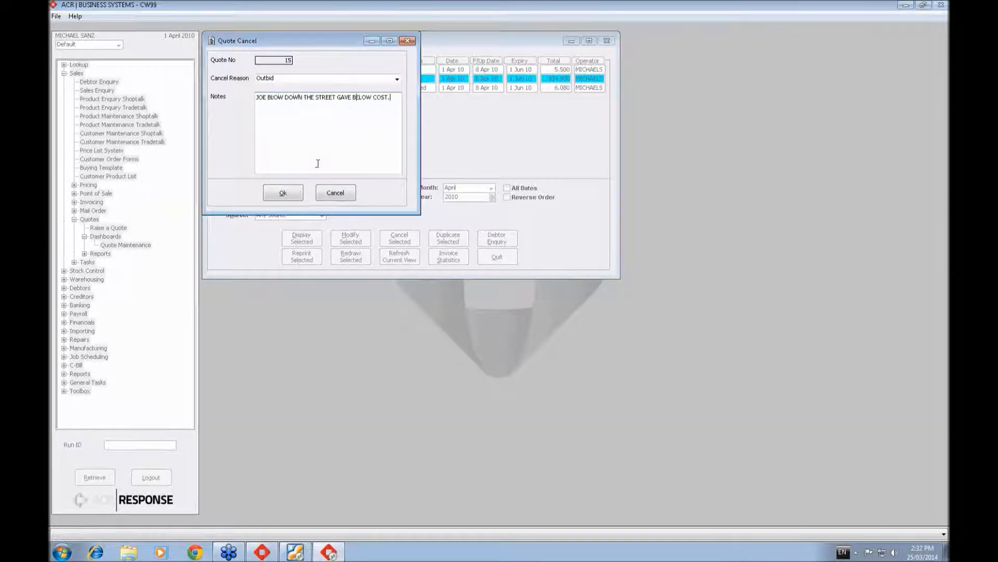
{"action": "left_click", "coordinate": [289, 192]}
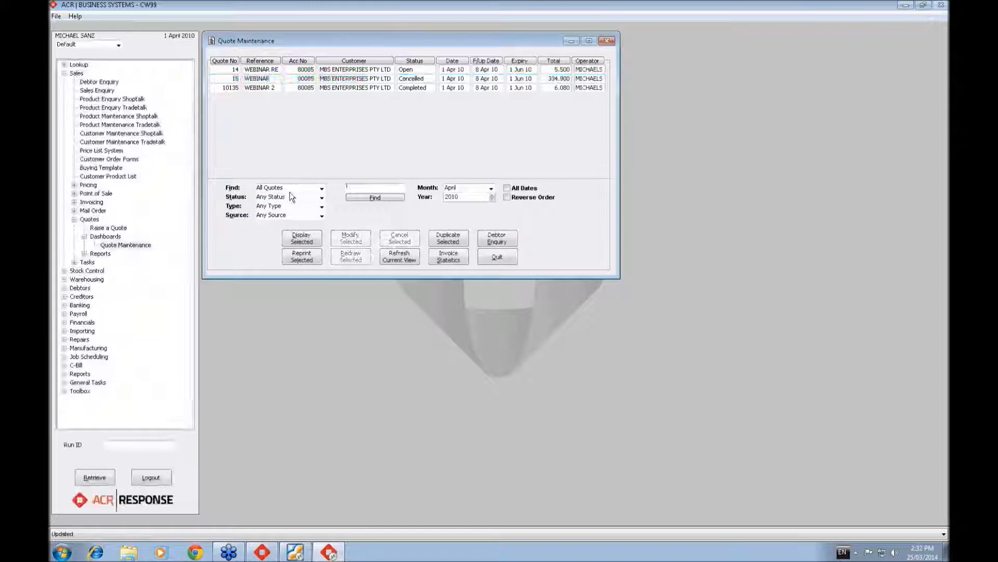
- Check the invoice statistics and invoice log of the cancelled WEBINAR quote
{"action": "left_click", "coordinate": [340, 78]}
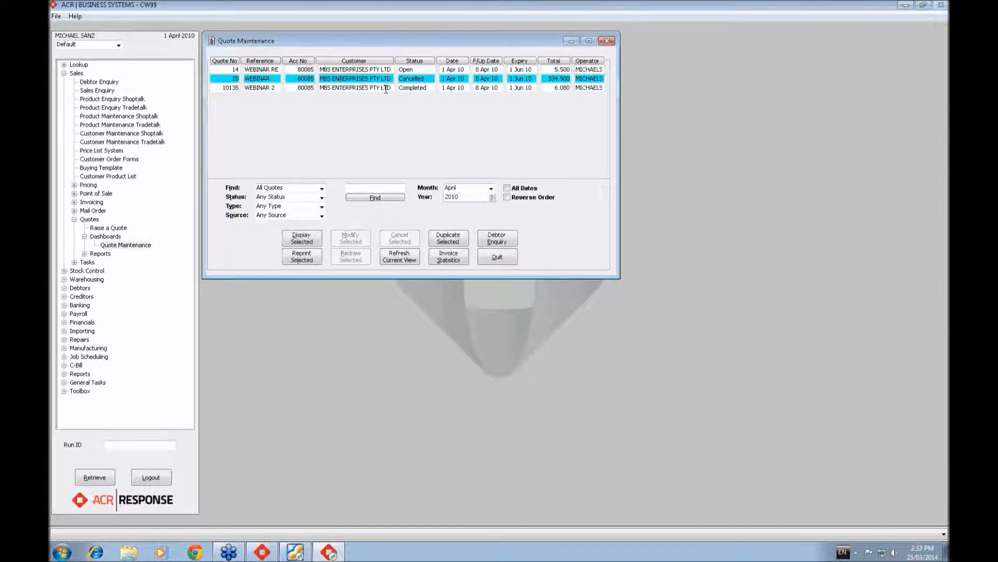
{"action": "left_click", "coordinate": [450, 258]}
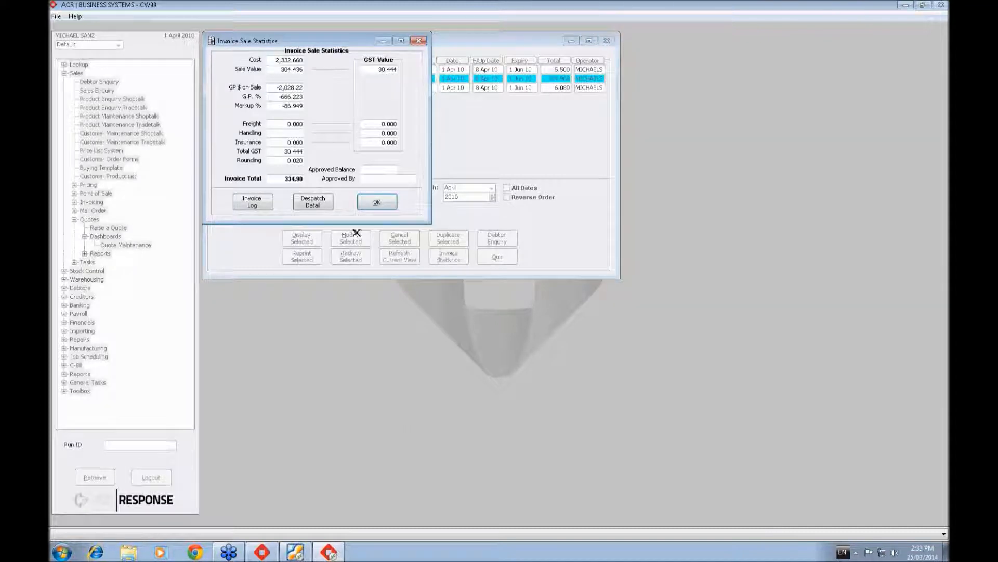
{"action": "left_click", "coordinate": [250, 202]}
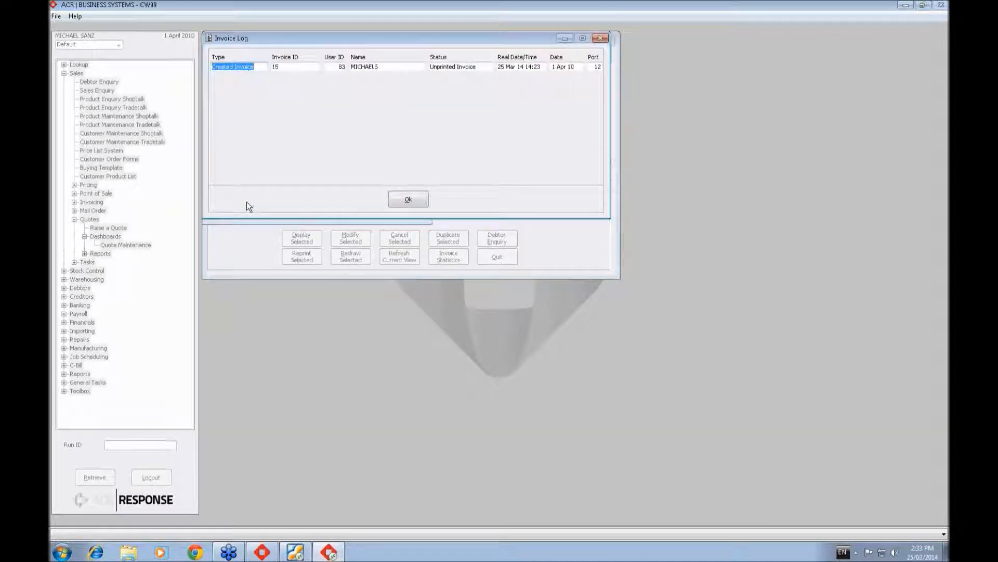
{"action": "left_click", "coordinate": [410, 198]}
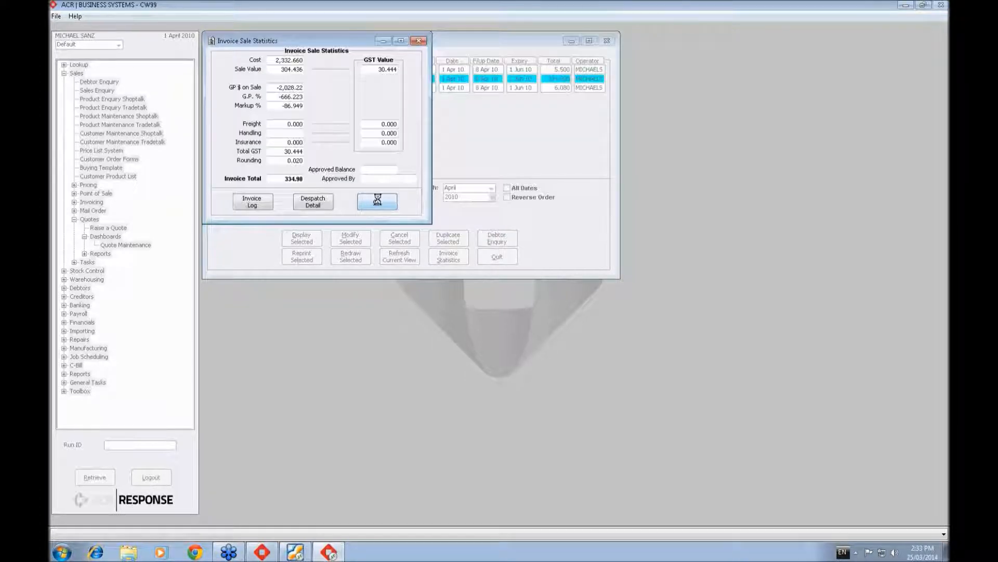
{"action": "left_click", "coordinate": [378, 200]}
- Display the cancelled WEBINAR quote to read its cancel reason and notes, and return to the quote list
{"action": "left_click", "coordinate": [304, 240]}
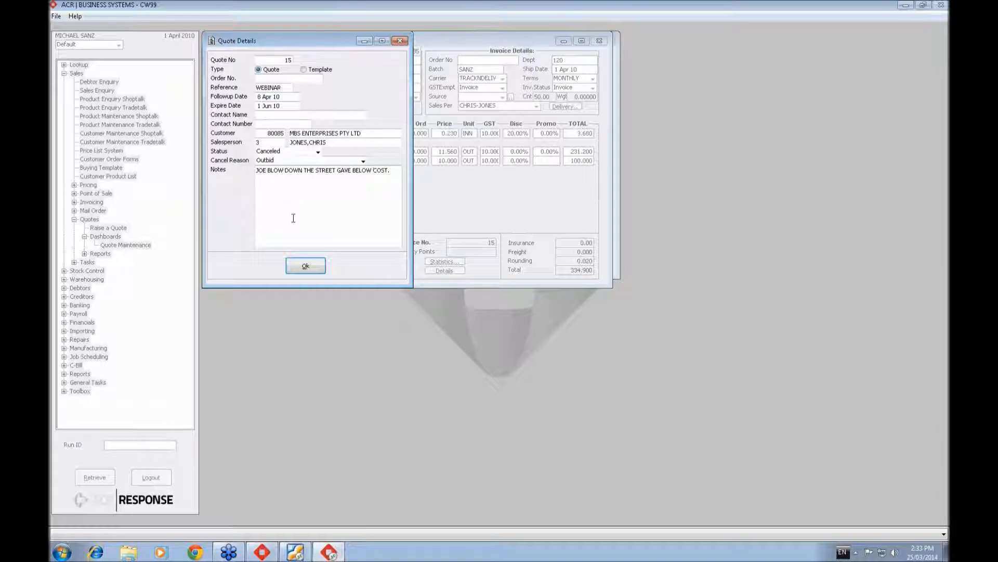
{"action": "left_click", "coordinate": [322, 267]}
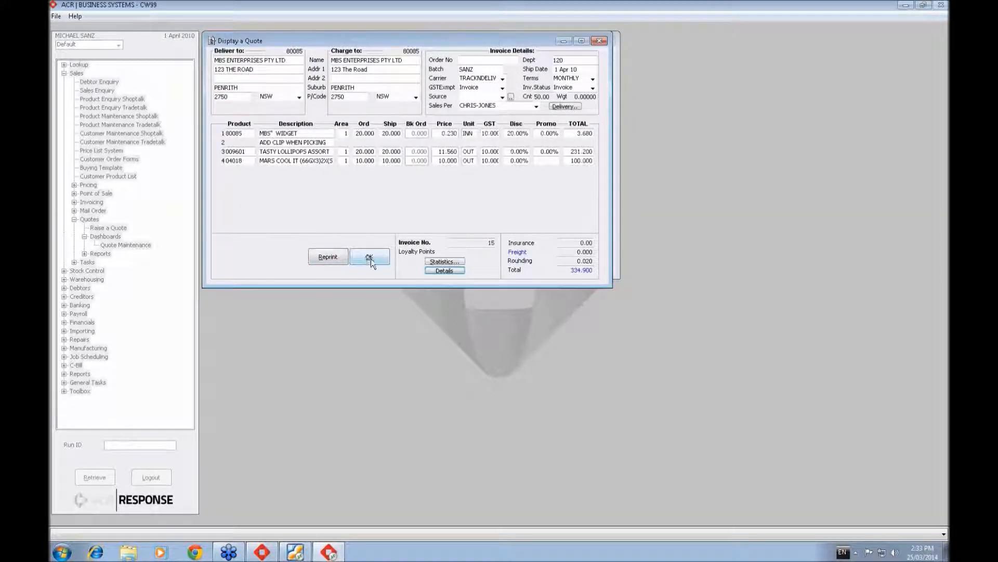
{"action": "left_click", "coordinate": [373, 257]}
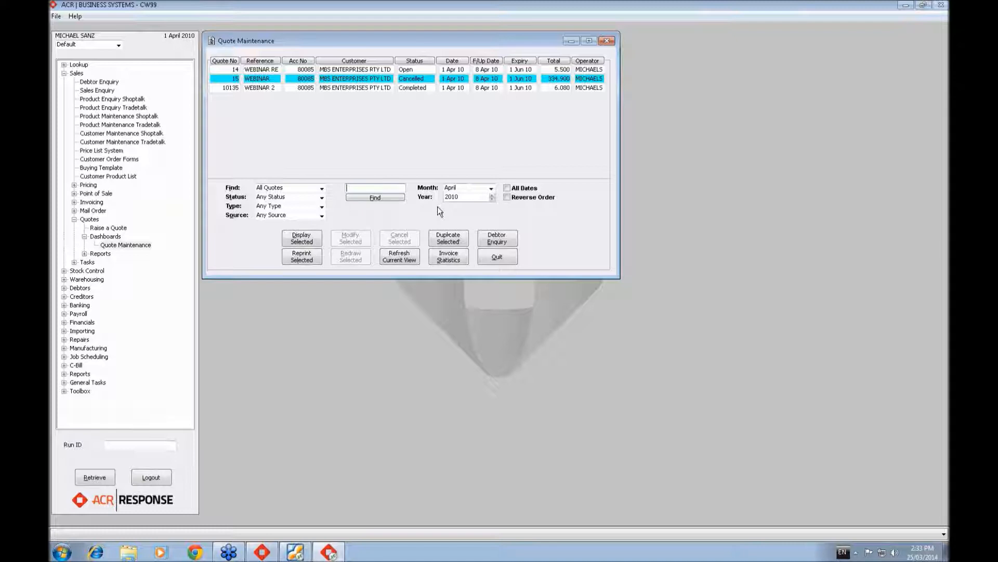
- Duplicate the WEBINAR quote for the same customer and leave its completion details to reach the product lines
{"action": "left_click", "coordinate": [453, 247]}
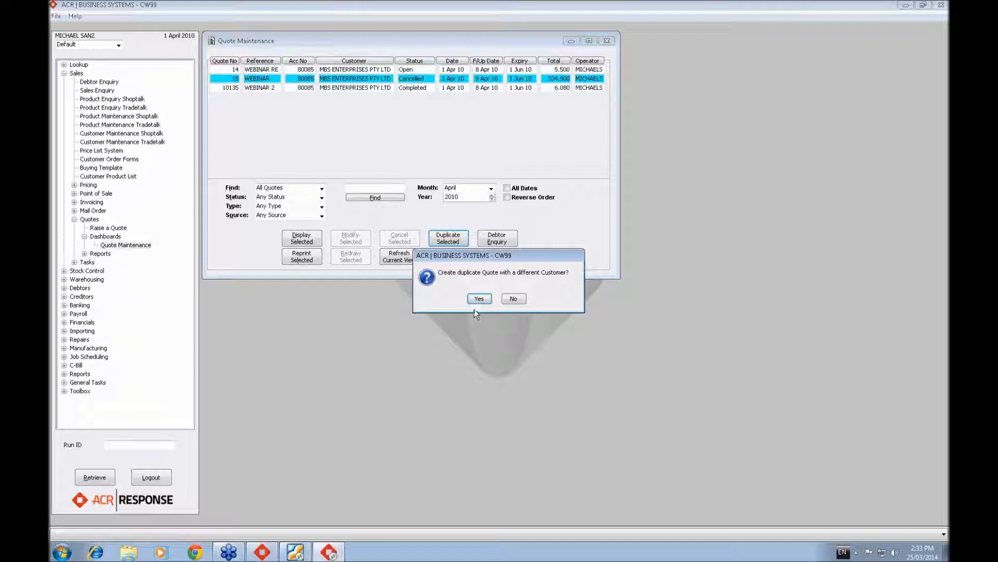
{"action": "left_click", "coordinate": [517, 299]}
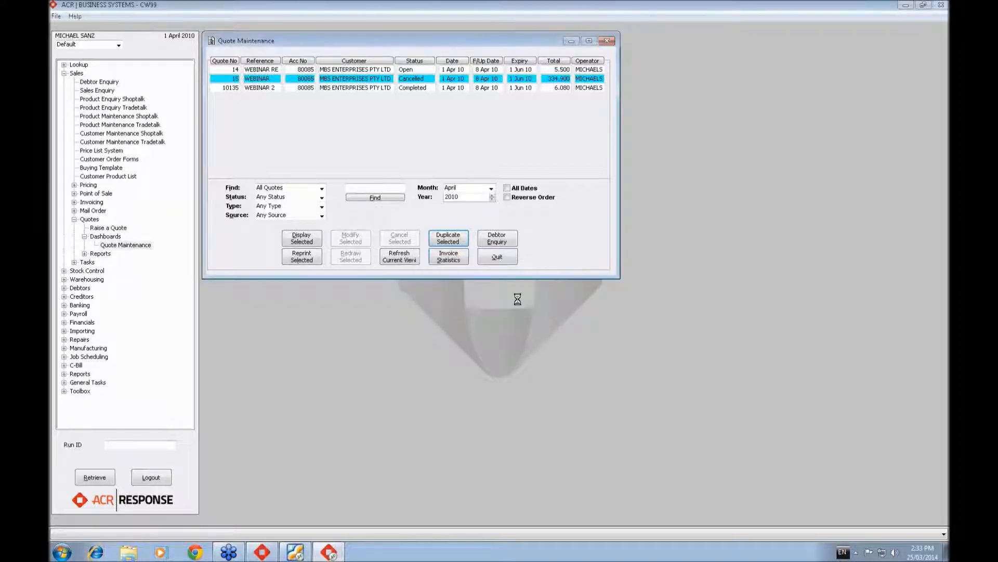
{"action": "left_click", "coordinate": [514, 301]}
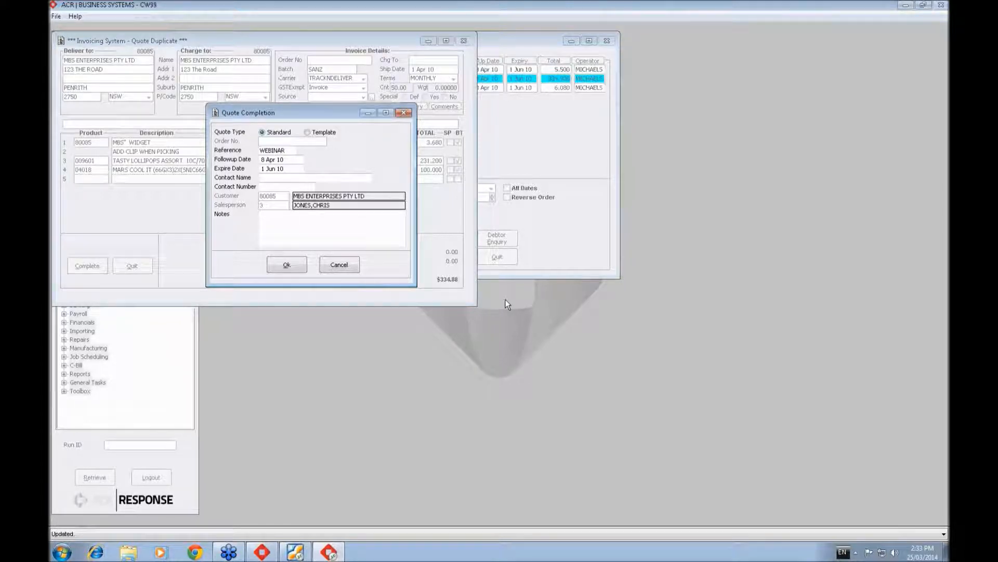
{"action": "left_click_drag", "start_coordinate": [340, 110], "coordinate": [345, 204]}
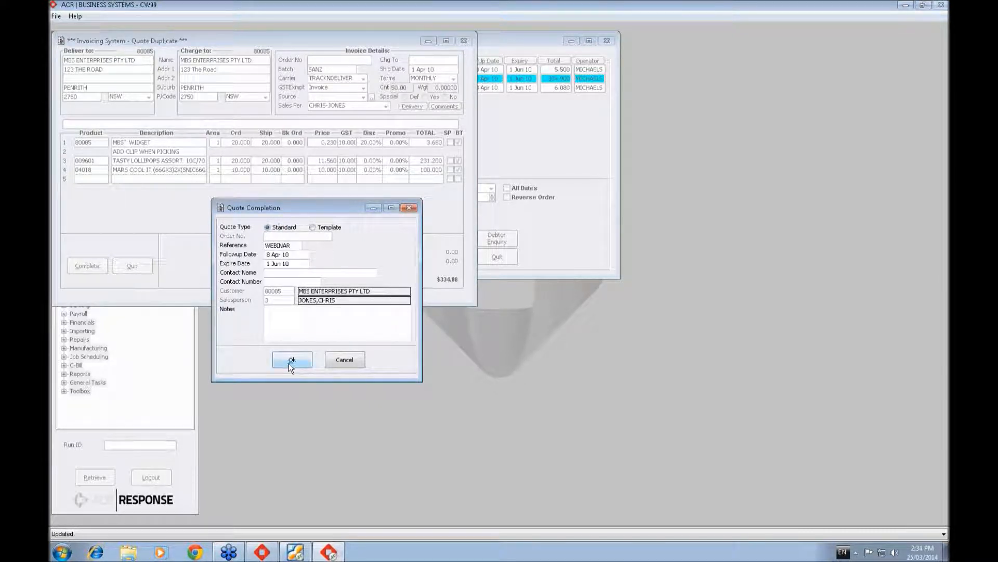
{"action": "left_click", "coordinate": [354, 362]}
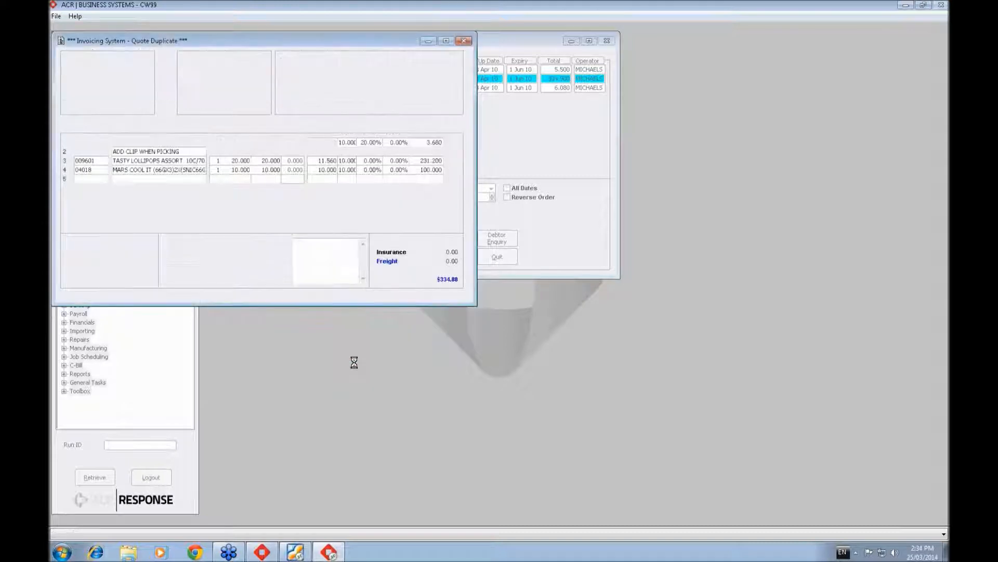
- Set the ordered quantity of the MARS COOL IT line to 15 and its price to 10 in the duplicate quote
{"action": "left_click", "coordinate": [232, 170]}
{"action": "type", "text": "15"}
{"action": "key", "text": "Return"}
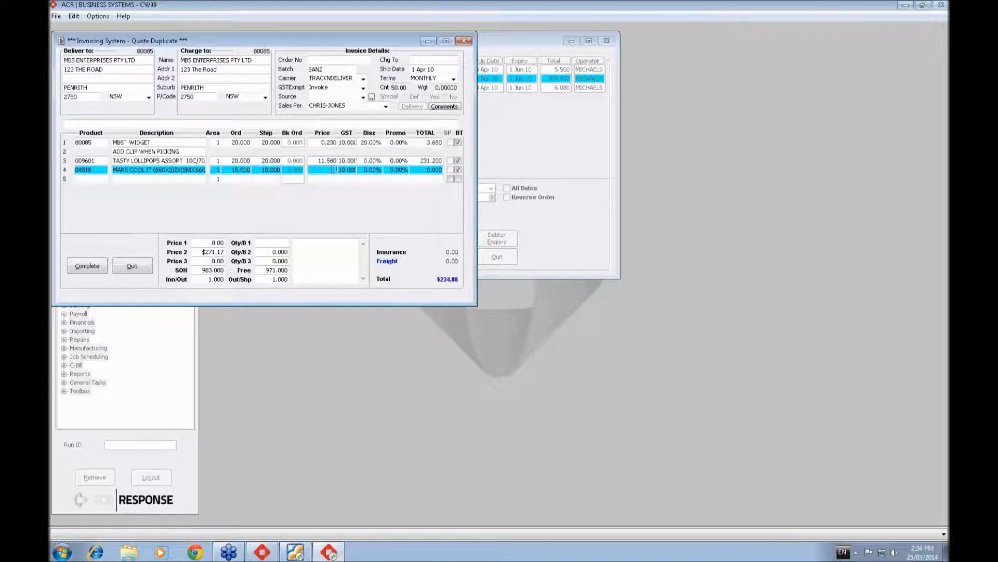
{"action": "type", "text": "10"}
{"action": "key", "text": "Return"}
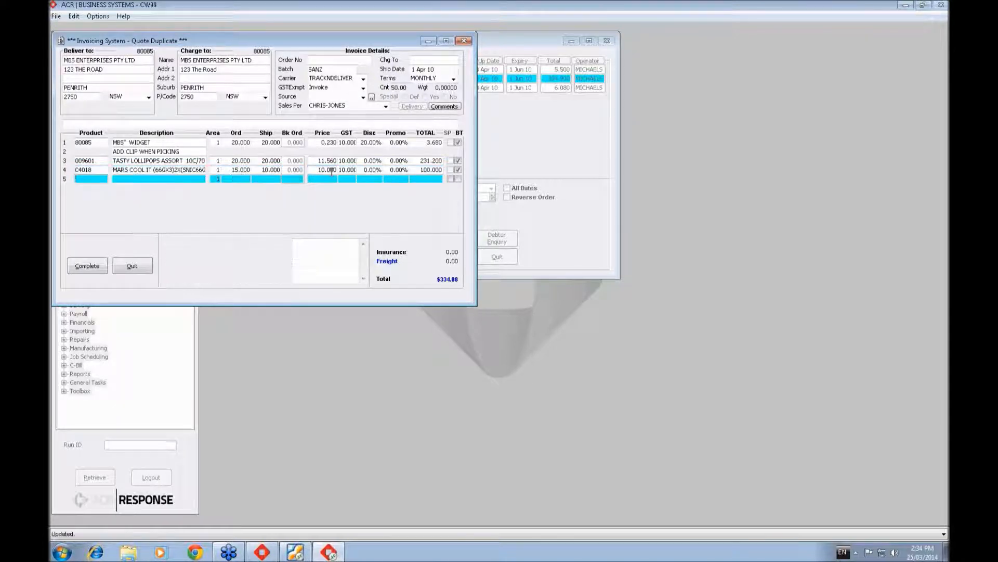
- Complete the duplicate quote as a Standard quote with reference WEBINAR, output its Normal Copy to screen, and return to the quote list
{"action": "left_click", "coordinate": [87, 266]}
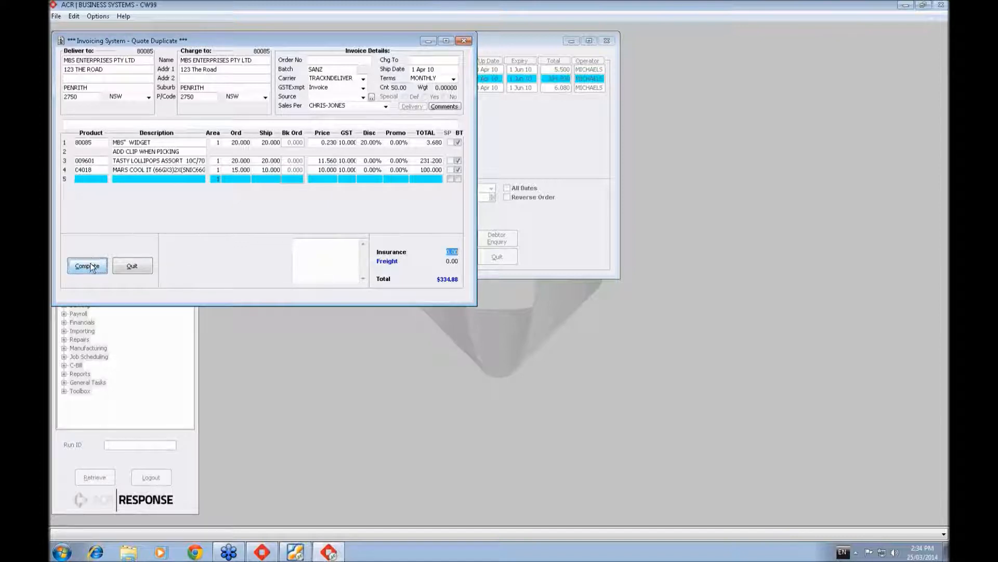
{"action": "key", "text": "Return"}
{"action": "left_click", "coordinate": [90, 266]}
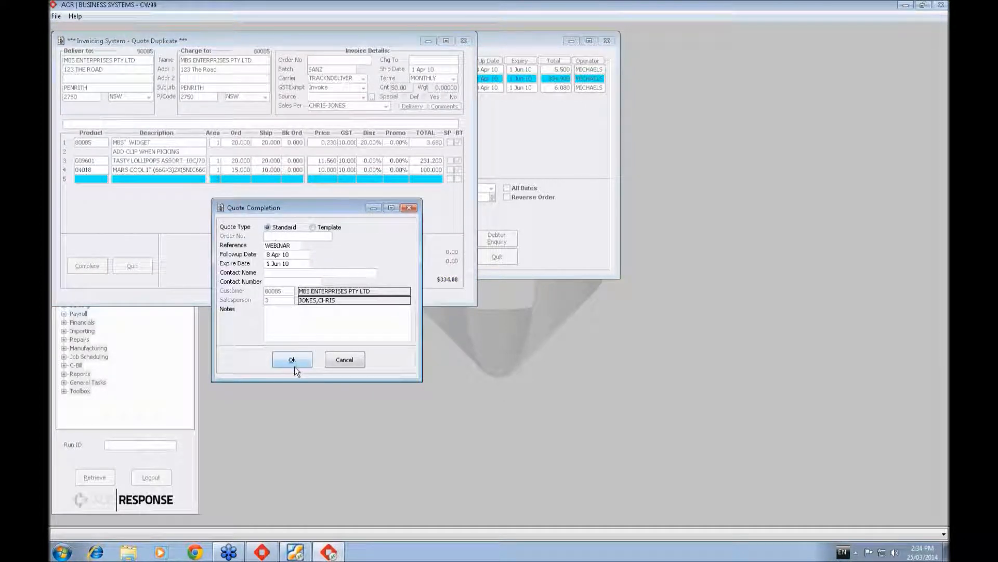
{"action": "left_click", "coordinate": [294, 360]}
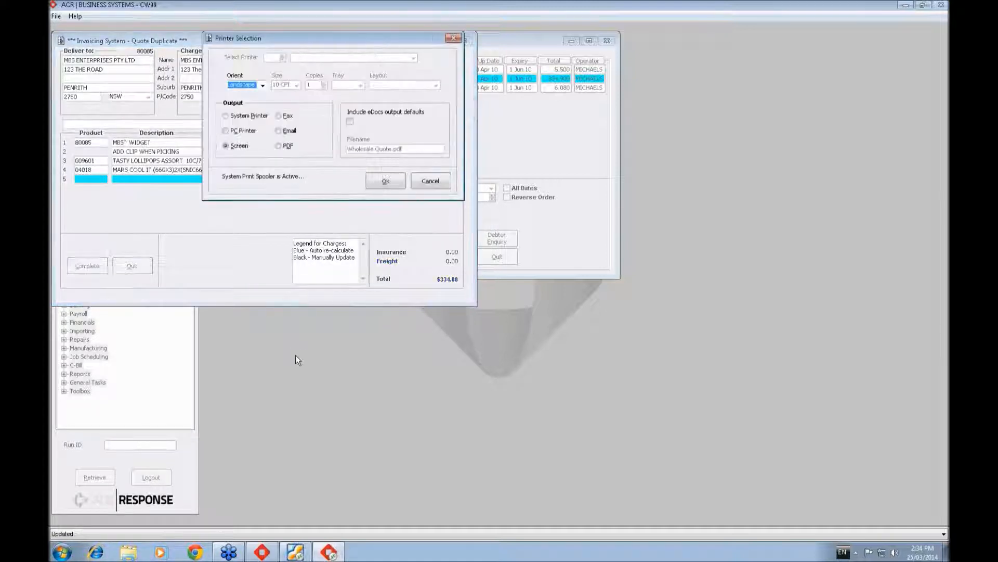
{"action": "left_click", "coordinate": [386, 180]}
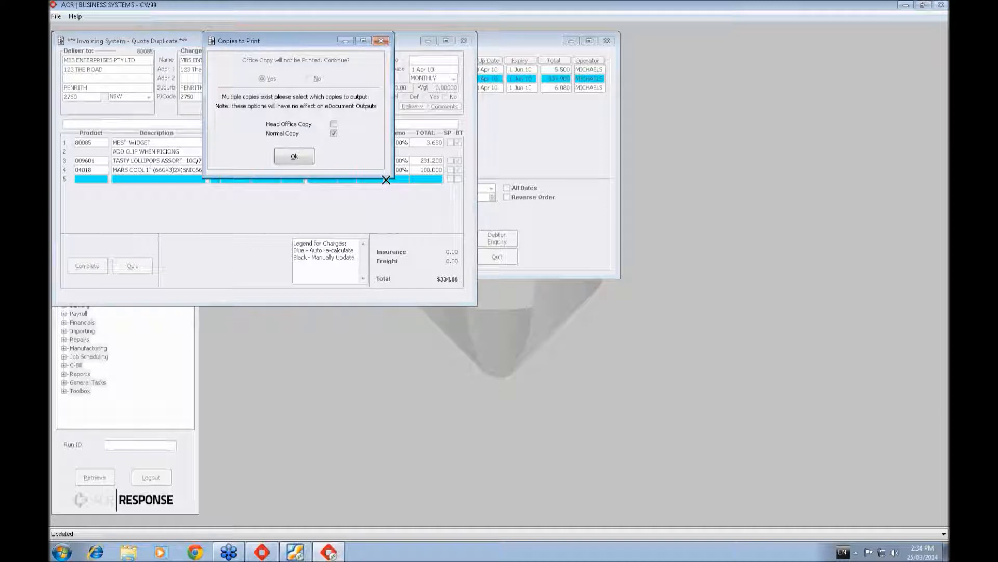
{"action": "left_click", "coordinate": [297, 154]}
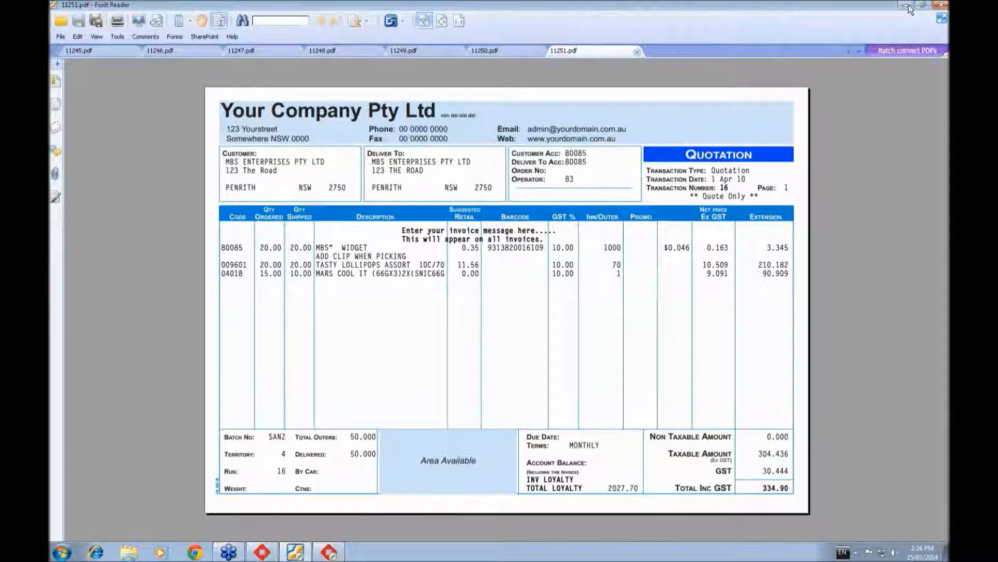
{"action": "left_click", "coordinate": [908, 7]}
{"action": "left_click", "coordinate": [307, 128]}
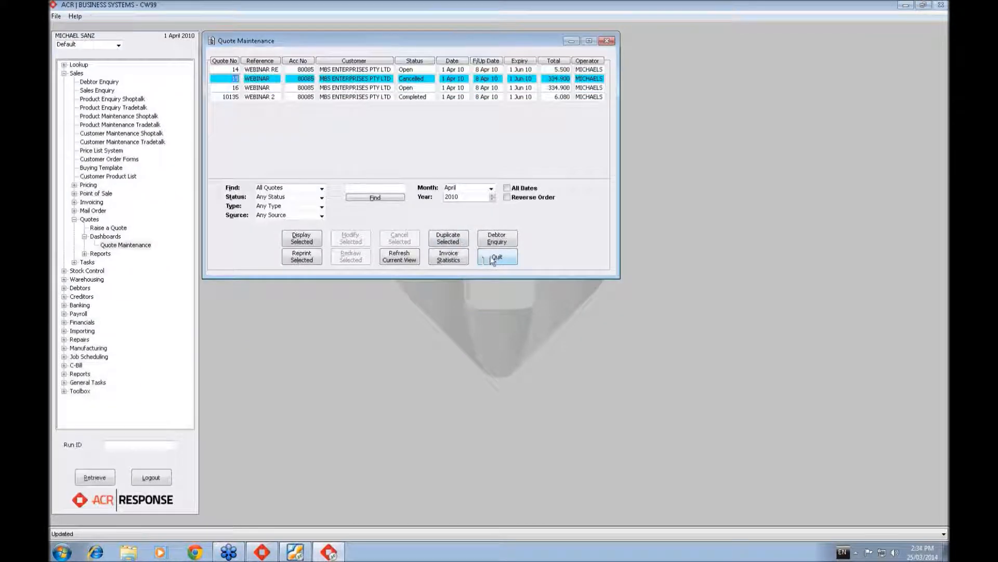
- Leave Quote Maintenance and browse the stored quotes in Point of Sale, without retrieving one
{"action": "left_click", "coordinate": [493, 258]}
{"action": "left_click", "coordinate": [74, 193]}
{"action": "double_click", "coordinate": [106, 202]}
{"action": "left_click", "coordinate": [499, 299]}
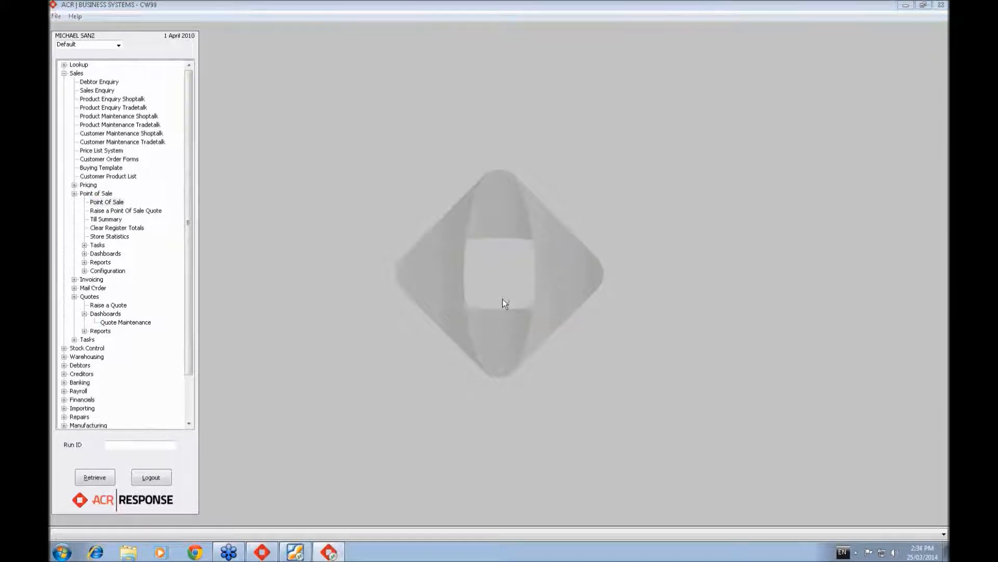
{"action": "left_click", "coordinate": [515, 300]}
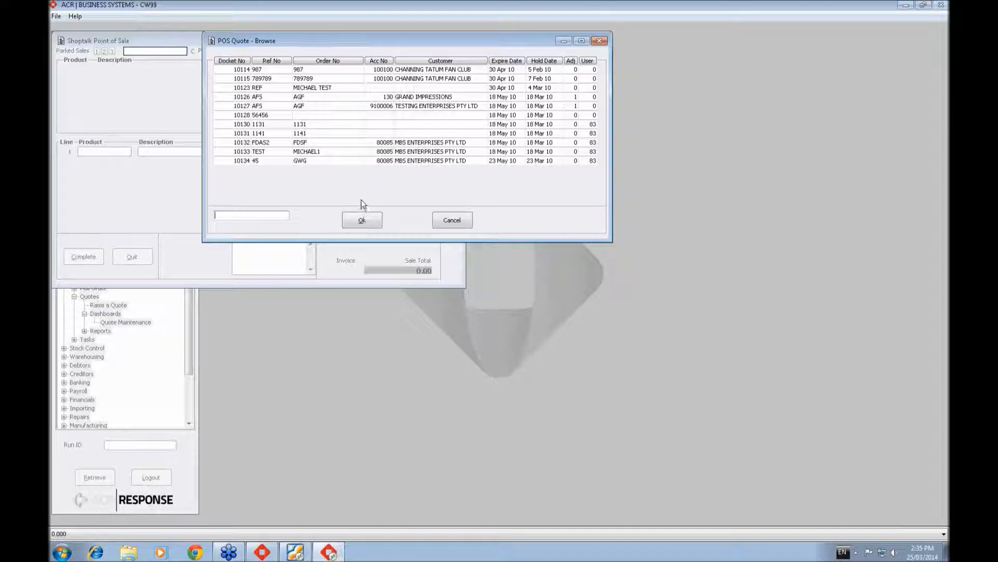
{"action": "left_click", "coordinate": [466, 223]}
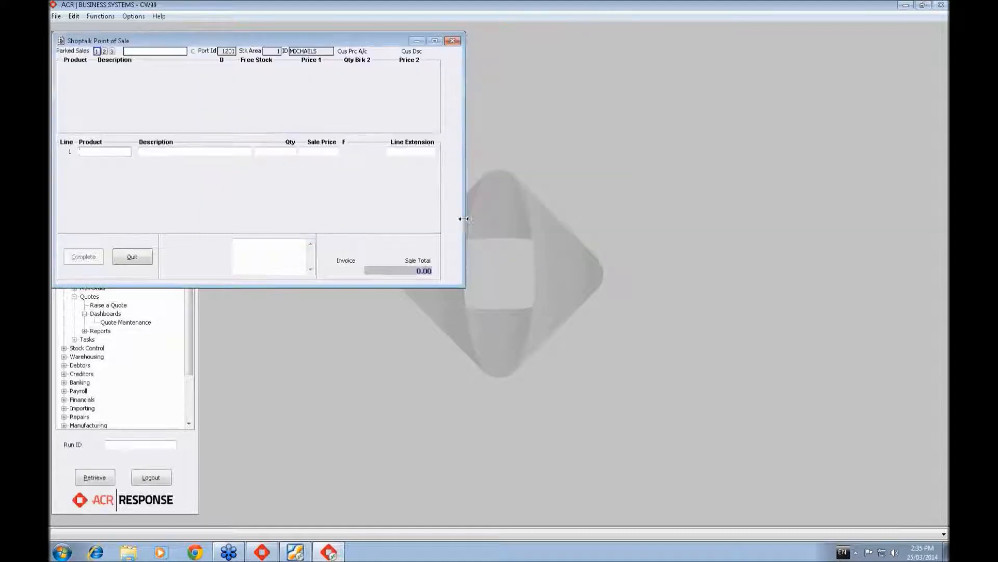
{"action": "left_click", "coordinate": [130, 256]}
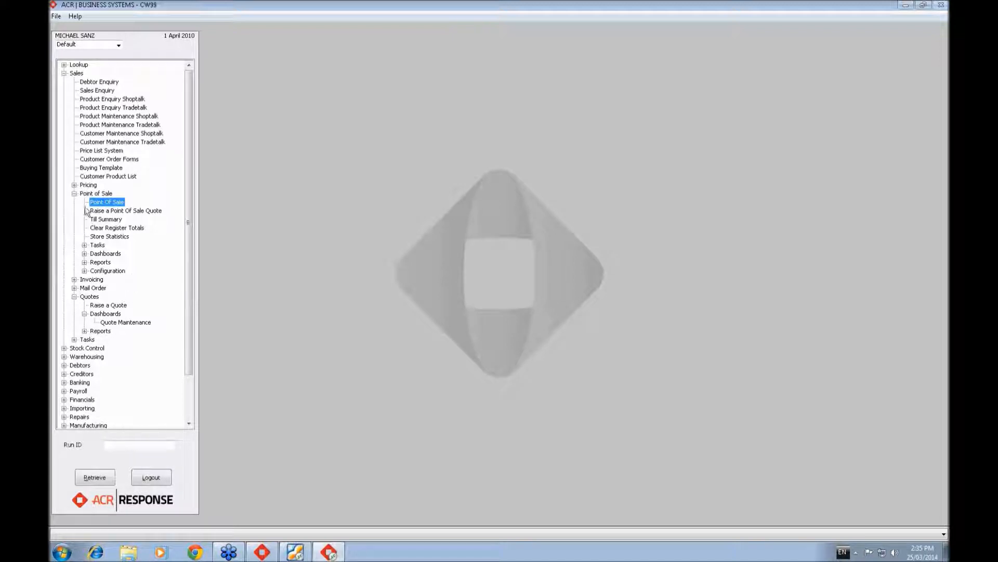
- Run the Quote Report for 1 Apr 10 to 30 Apr 10, limited to Passed Follow Up quotes with status Open
{"action": "left_click", "coordinate": [84, 314]}
{"action": "left_click", "coordinate": [84, 322]}
{"action": "left_click", "coordinate": [111, 331]}
{"action": "double_click", "coordinate": [111, 333]}
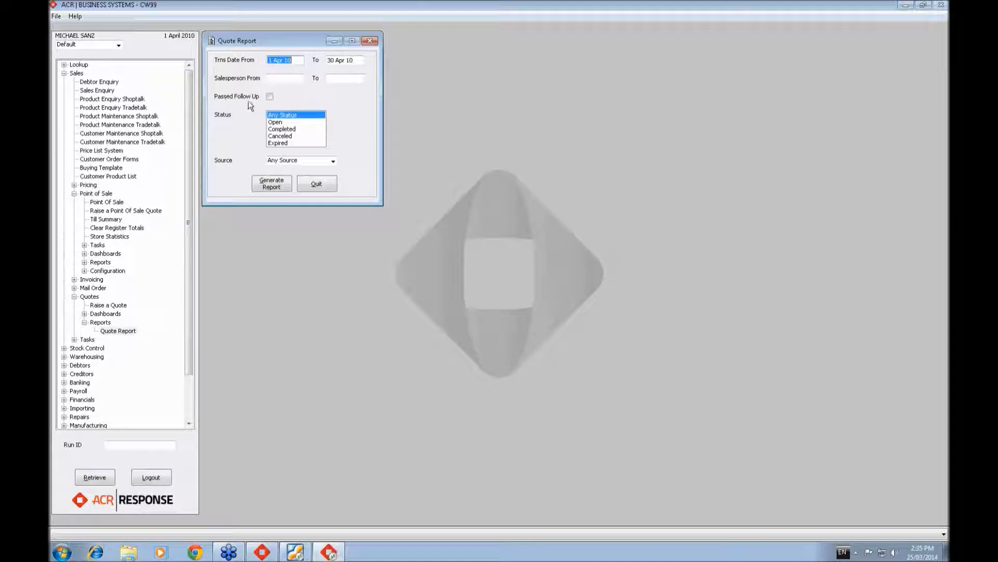
{"action": "left_click", "coordinate": [270, 97]}
{"action": "left_click", "coordinate": [282, 128]}
{"action": "left_click", "coordinate": [280, 123], "text": "ctrl"}
{"action": "left_click", "coordinate": [292, 130], "text": "ctrl"}
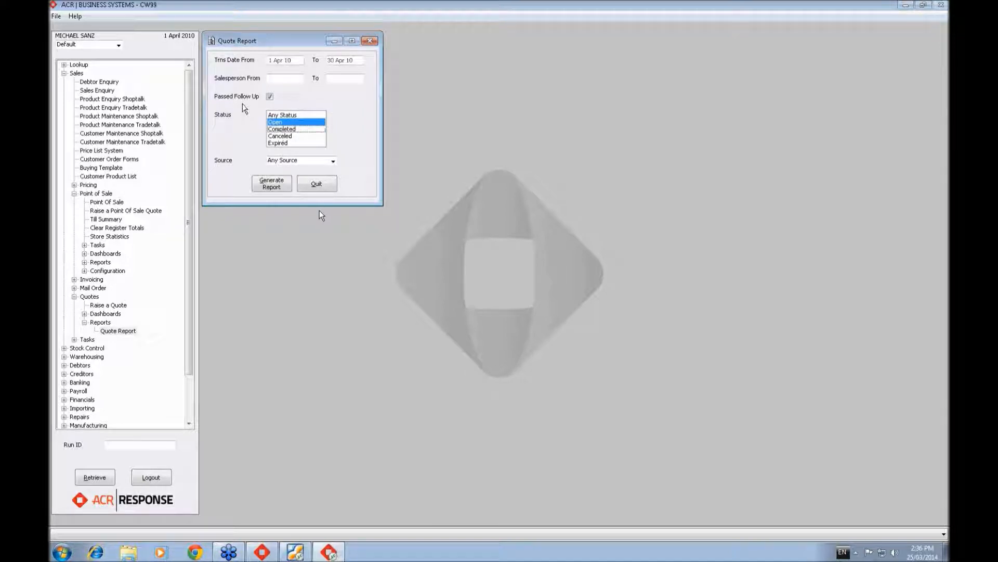
{"action": "left_click", "coordinate": [276, 187]}
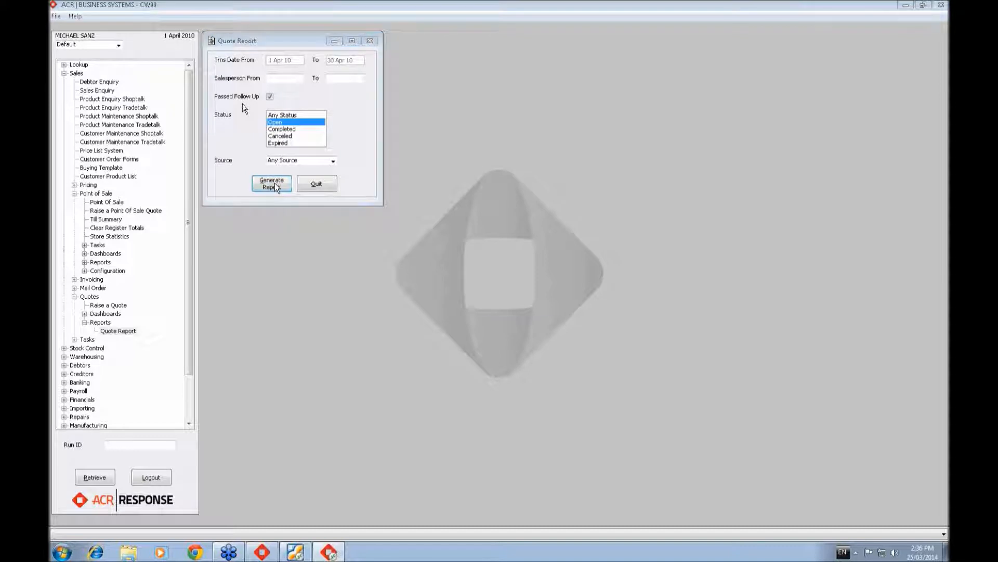
{"action": "left_click", "coordinate": [499, 297]}
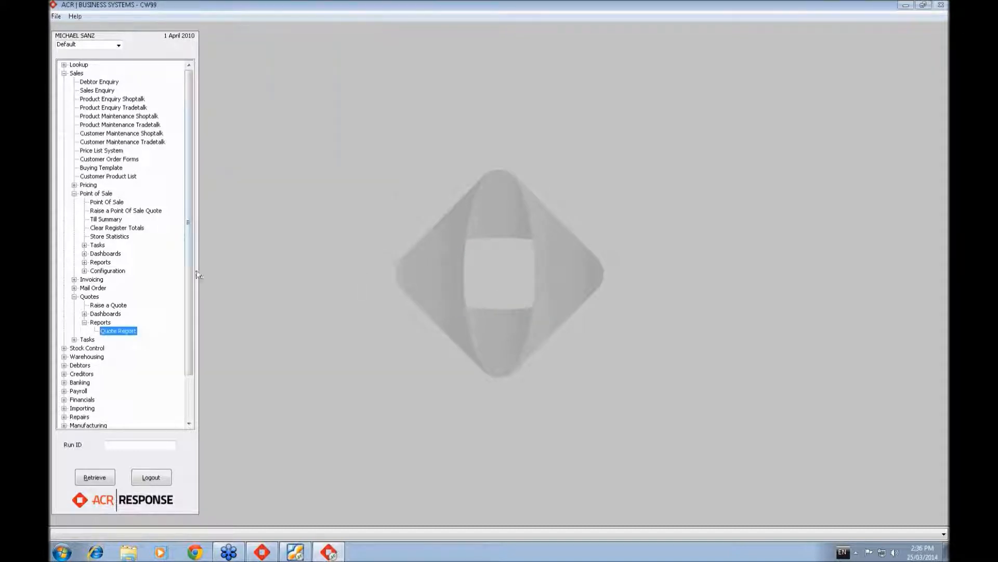
- Generate the Quote Report for 1 Apr 10 to 30 Apr 10 with Any Status, output it to screen, and return from the PDF viewer
{"action": "double_click", "coordinate": [133, 330]}
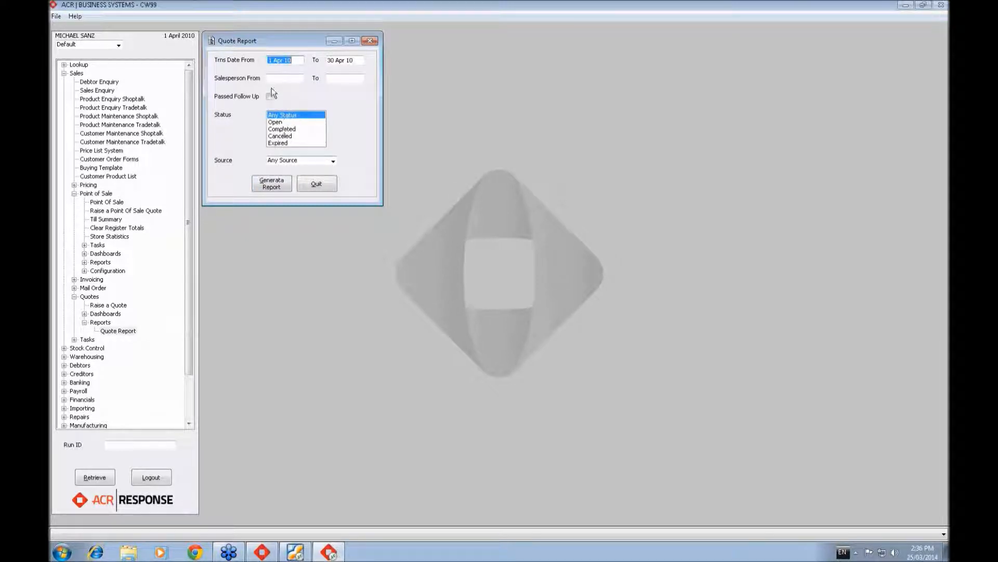
{"action": "left_click", "coordinate": [275, 186]}
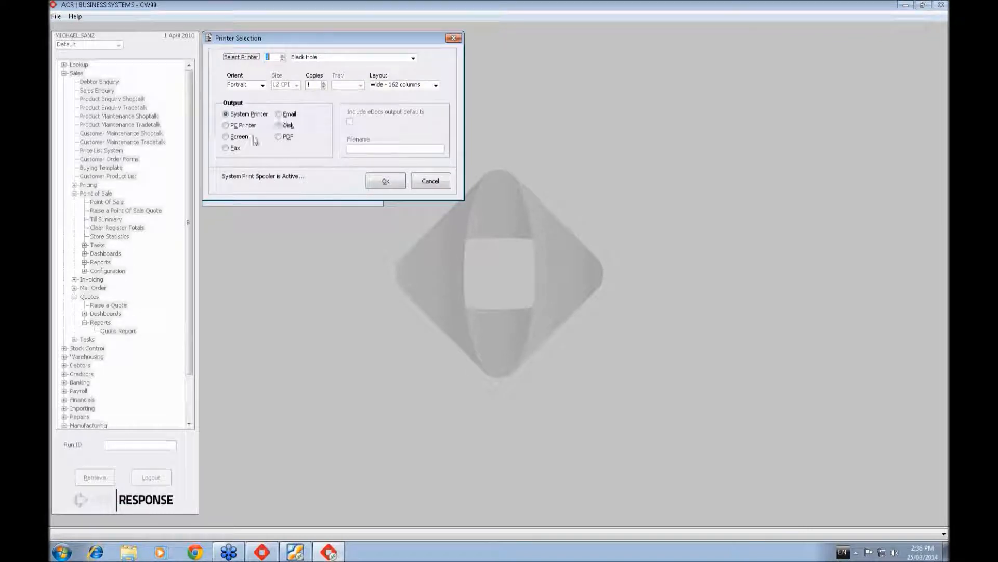
{"action": "left_click", "coordinate": [227, 138]}
{"action": "left_click", "coordinate": [384, 180]}
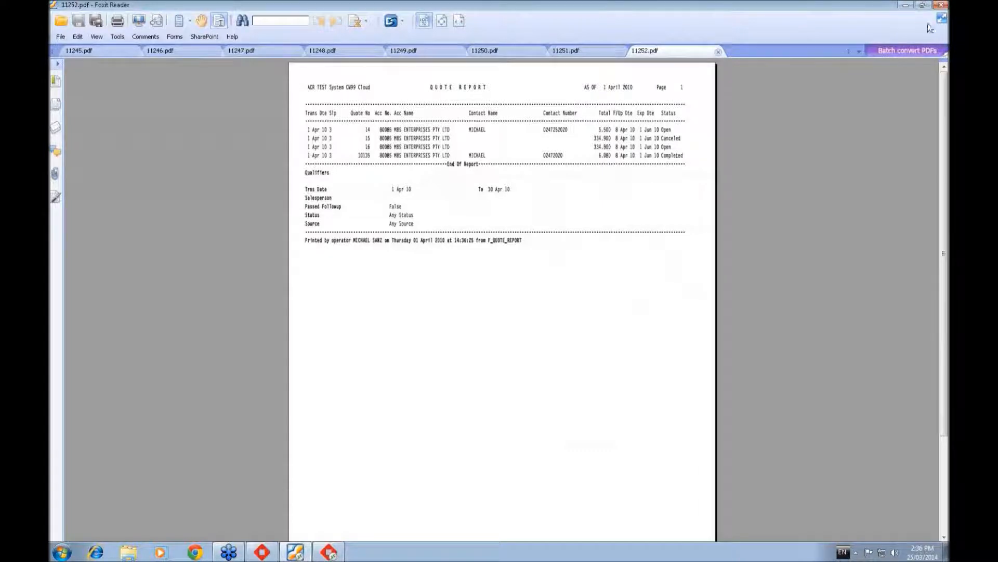
{"action": "left_click", "coordinate": [906, 5]}
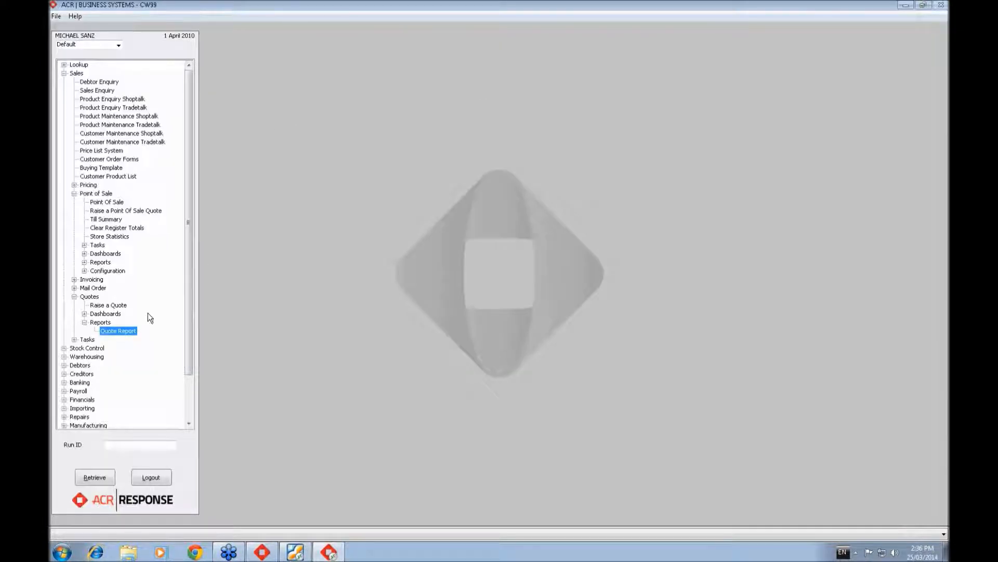
- Reopen the Quote Report and set its transaction date range to 1 Feb 10 through 28 Feb 10
{"action": "double_click", "coordinate": [133, 331]}
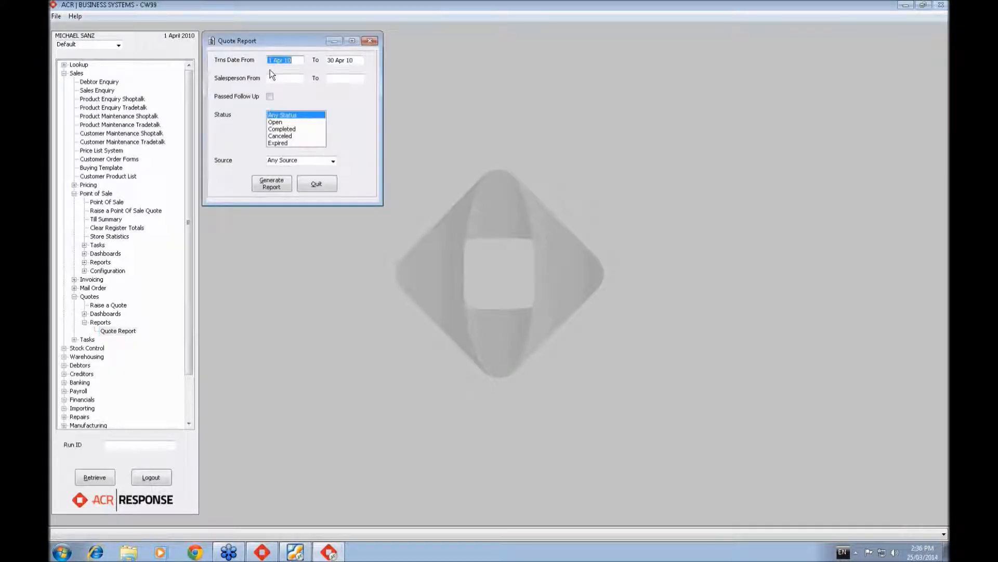
{"action": "type", "text": "0192"}
{"action": "type", "text": "10"}
{"action": "key", "text": "Tab"}
{"action": "type", "text": "28202010"}
{"action": "key", "text": "Tab"}
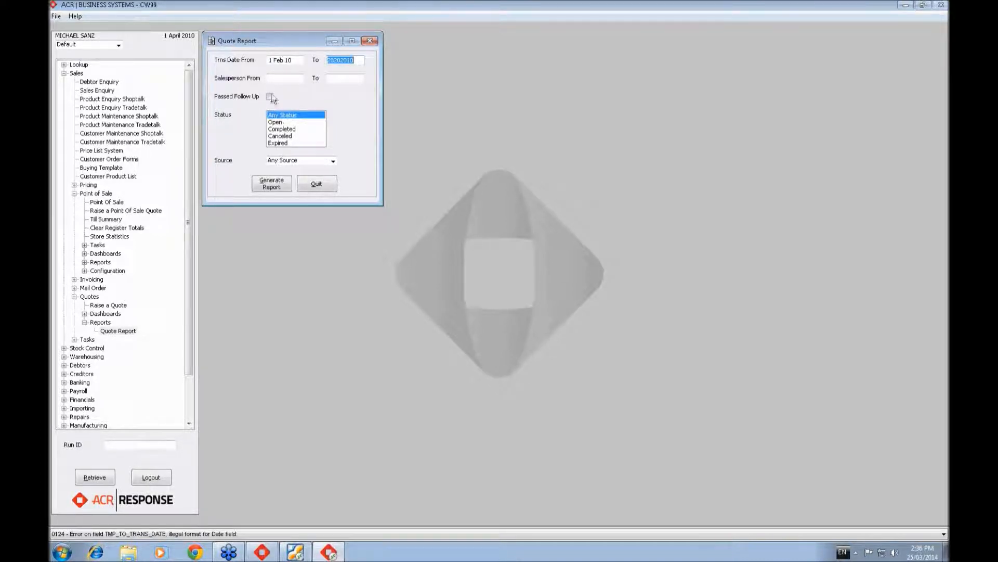
{"action": "left_click", "coordinate": [338, 60]}
{"action": "key", "text": "BackSpace"}
{"action": "key", "text": "Tab"}
{"action": "left_click", "coordinate": [336, 60]}
{"action": "type", "text": "02"}
{"action": "key", "text": "Tab"}
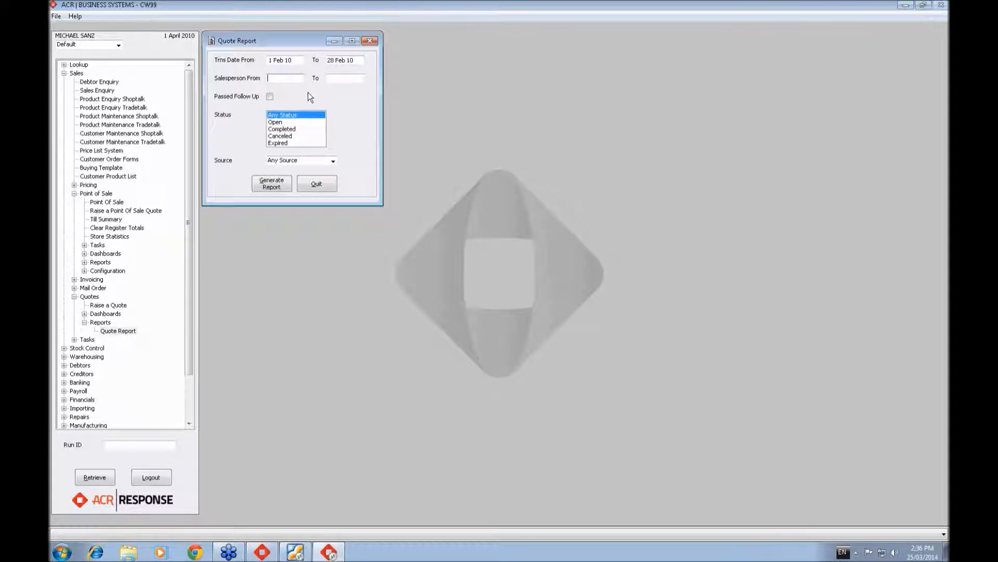
- Limit the February Quote Report to Passed Follow Up quotes and generate it
{"action": "left_click", "coordinate": [269, 97]}
{"action": "left_click", "coordinate": [278, 186]}
{"action": "left_click", "coordinate": [492, 299]}
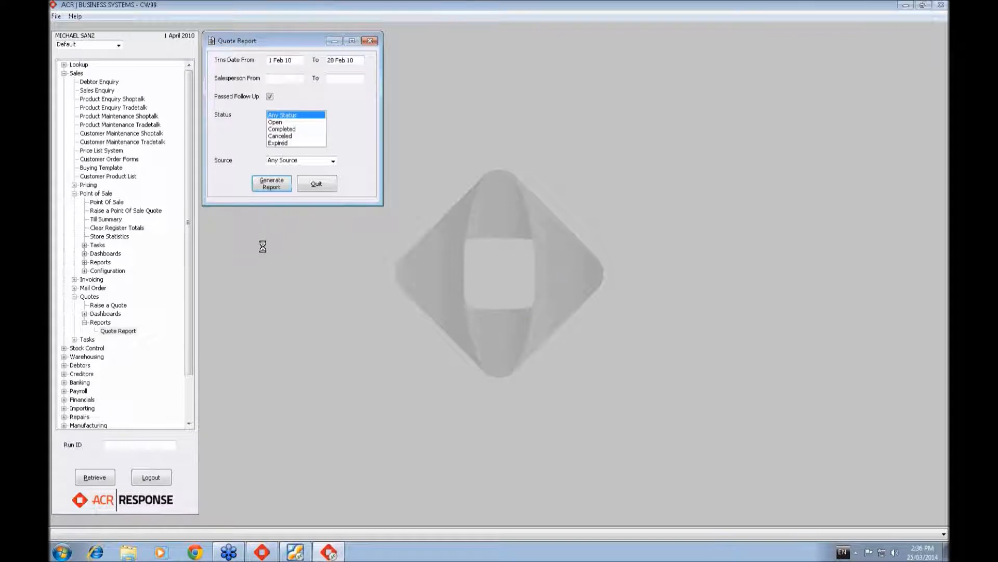
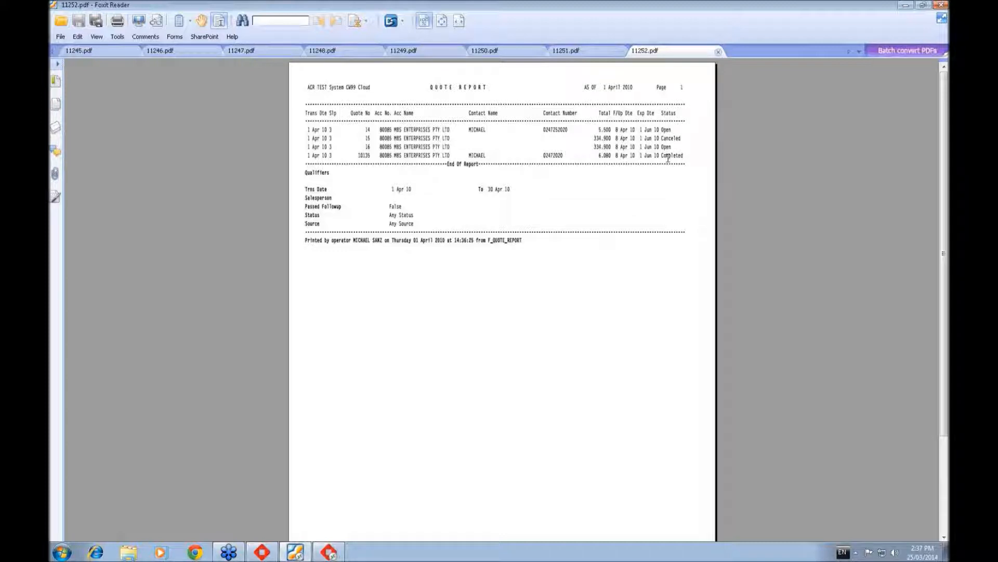
- Return from the PDF viewer, reopen the Quote Report and set its transaction date range to 1 Mar 10 through 30 Mar 10
{"action": "left_click", "coordinate": [906, 5]}
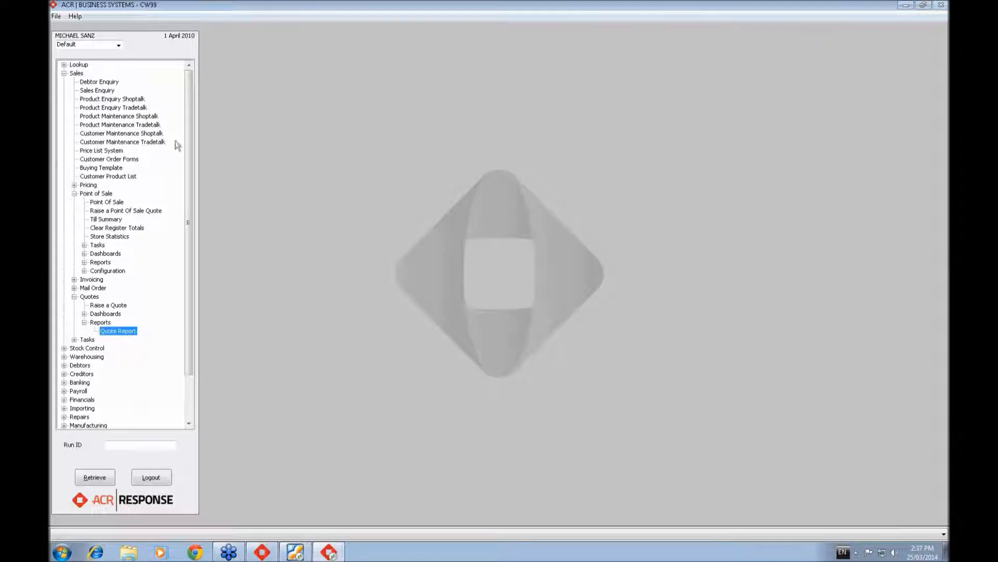
{"action": "double_click", "coordinate": [128, 331]}
{"action": "type", "text": "1 Mar 10"}
{"action": "key", "text": "Tab"}
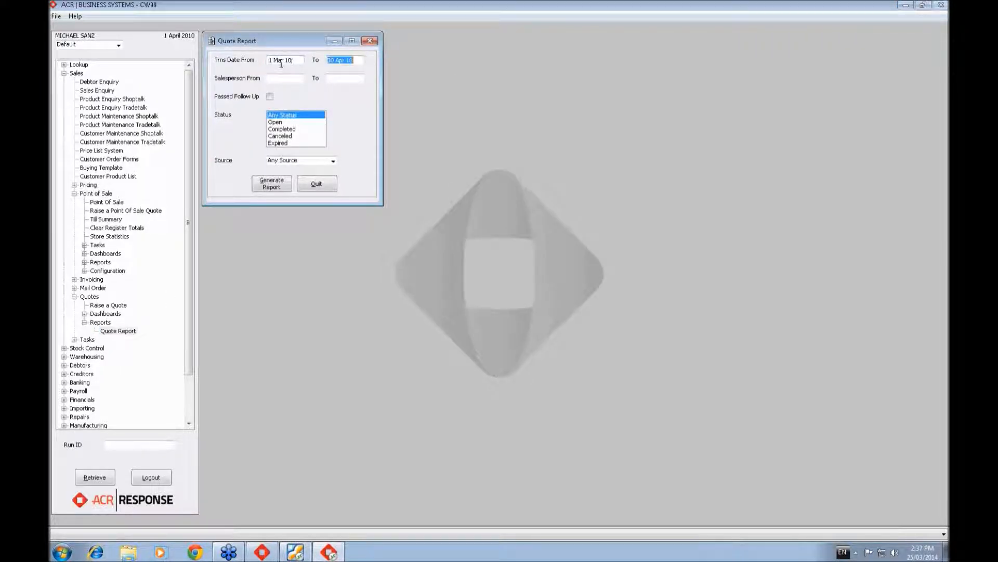
{"action": "type", "text": "30082010"}
{"action": "key", "text": "Tab"}
- Generate the March Quote Report with Any Status and Any Source, output it to screen, and leave the PDF viewer
{"action": "left_click", "coordinate": [280, 186]}
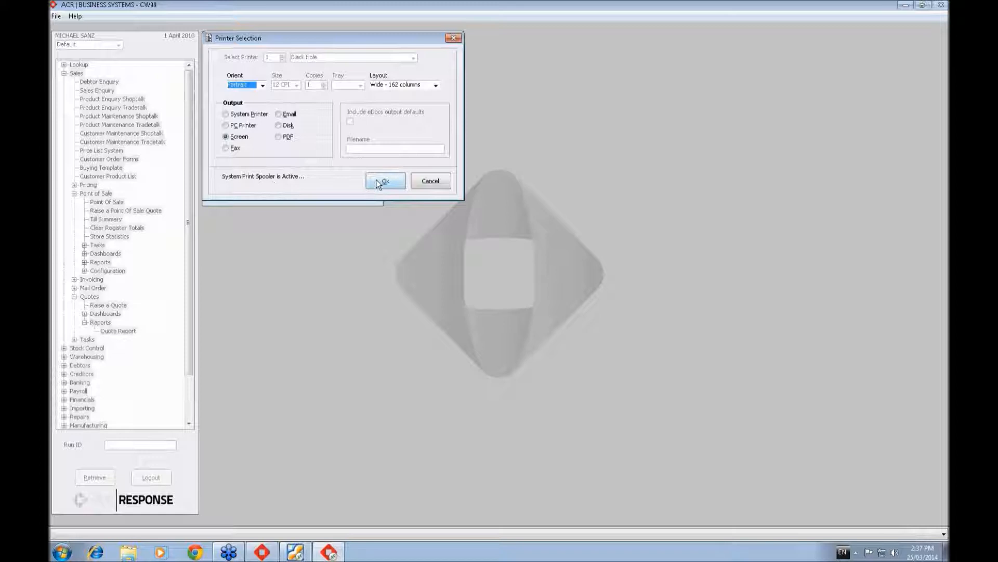
{"action": "left_click", "coordinate": [383, 181]}
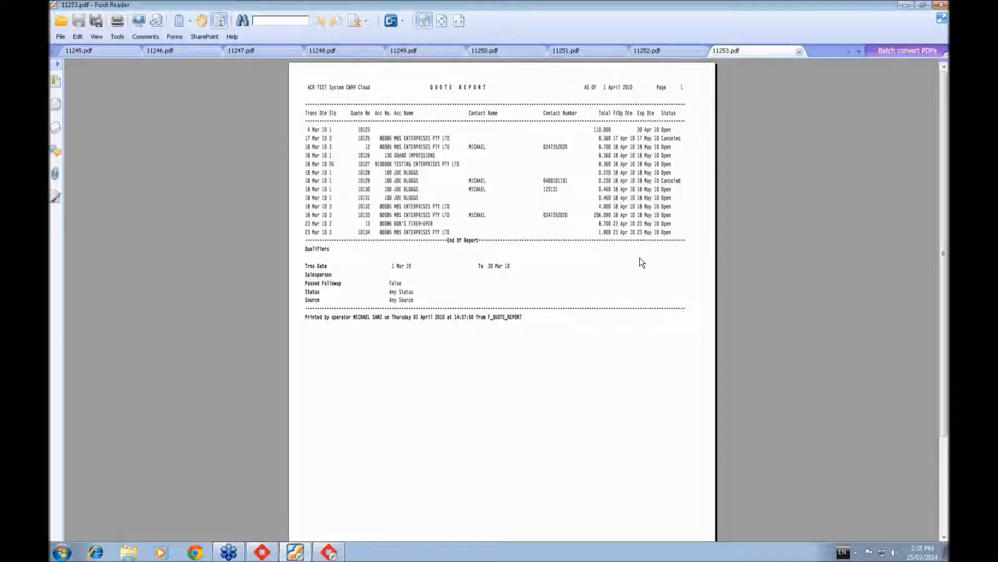
{"action": "left_click", "coordinate": [906, 7]}
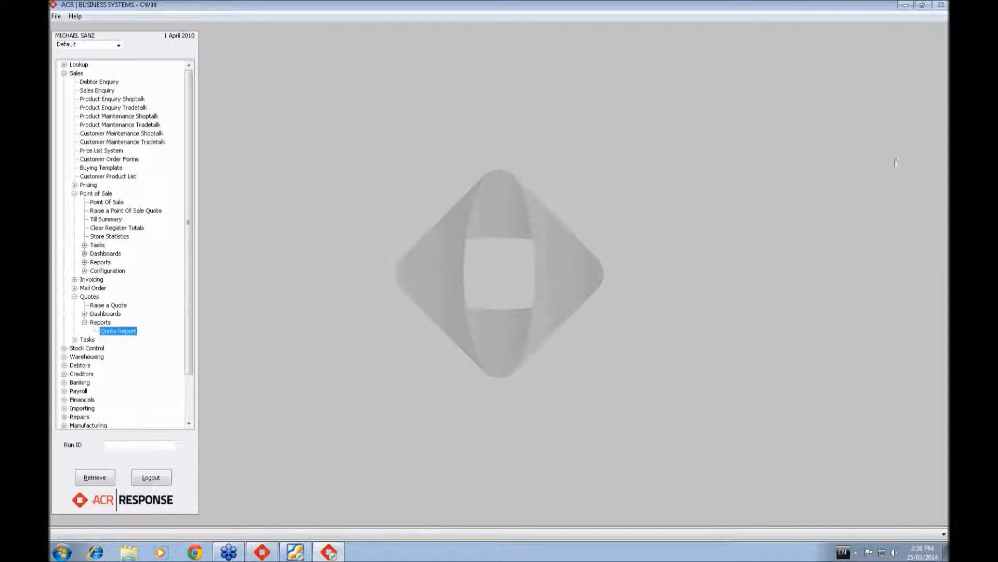